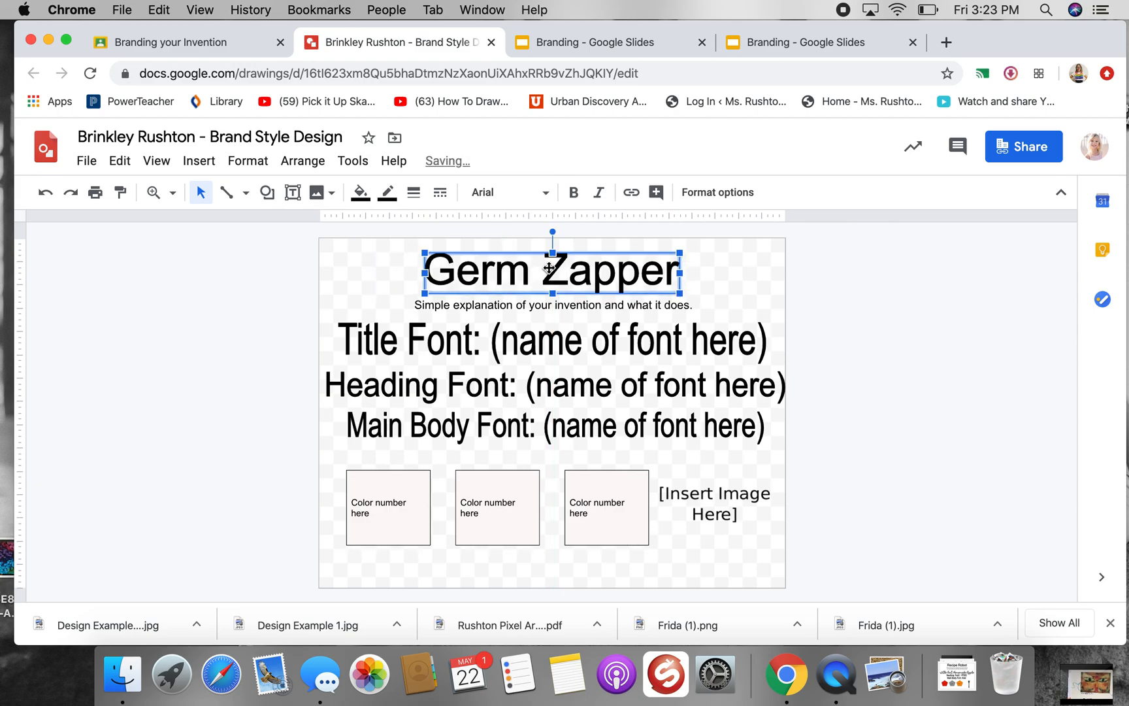
# Replace the placeholder explanation under the Germ Zapper title with "A small machine you keep in your pocket."
pyautogui.click(490, 305)
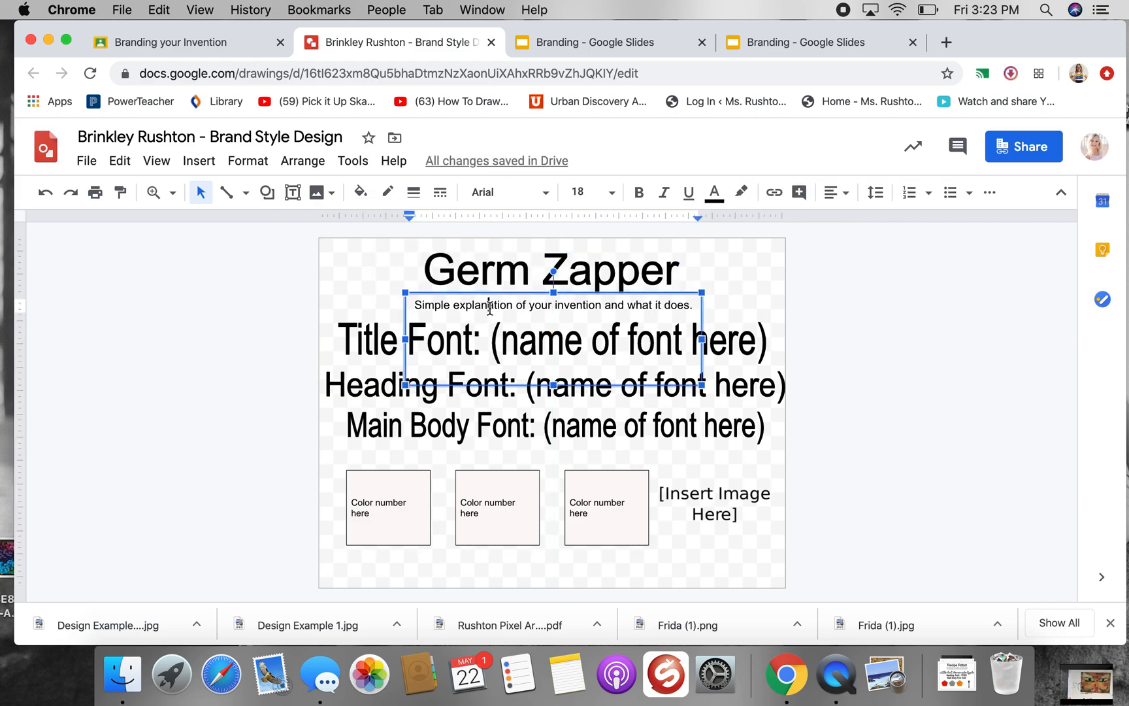
pyautogui.doubleClick(489, 305)
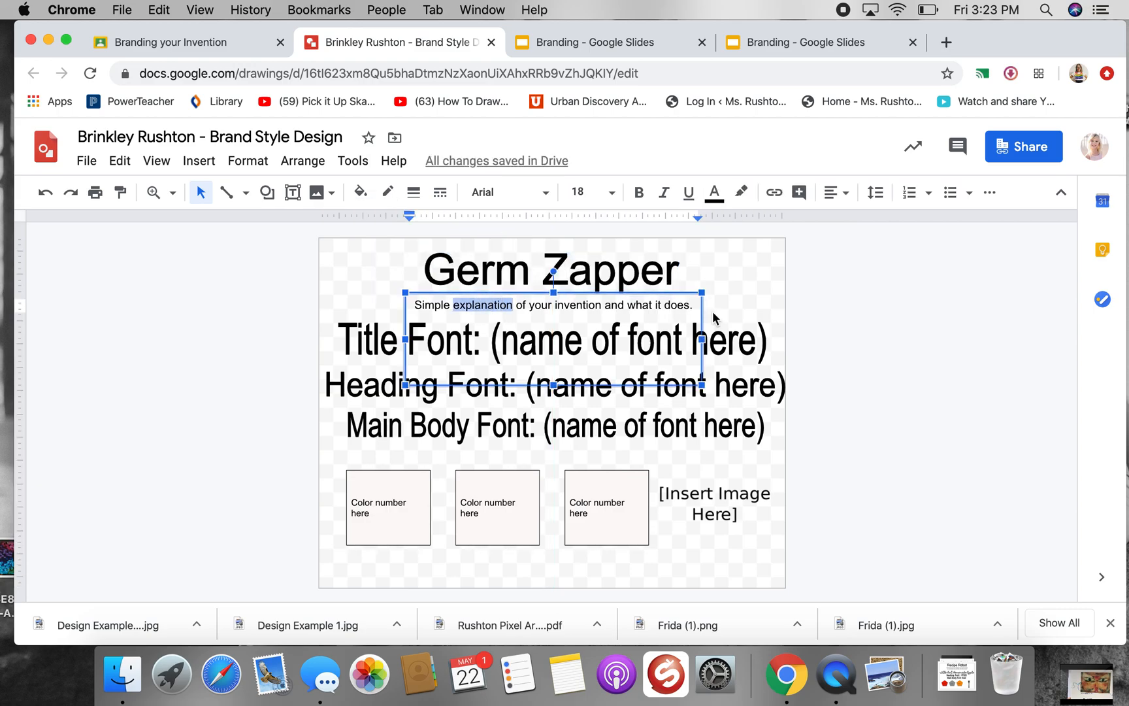
pyautogui.moveTo(694, 304); pyautogui.dragTo(415, 306)
pyautogui.press('BackSpace')
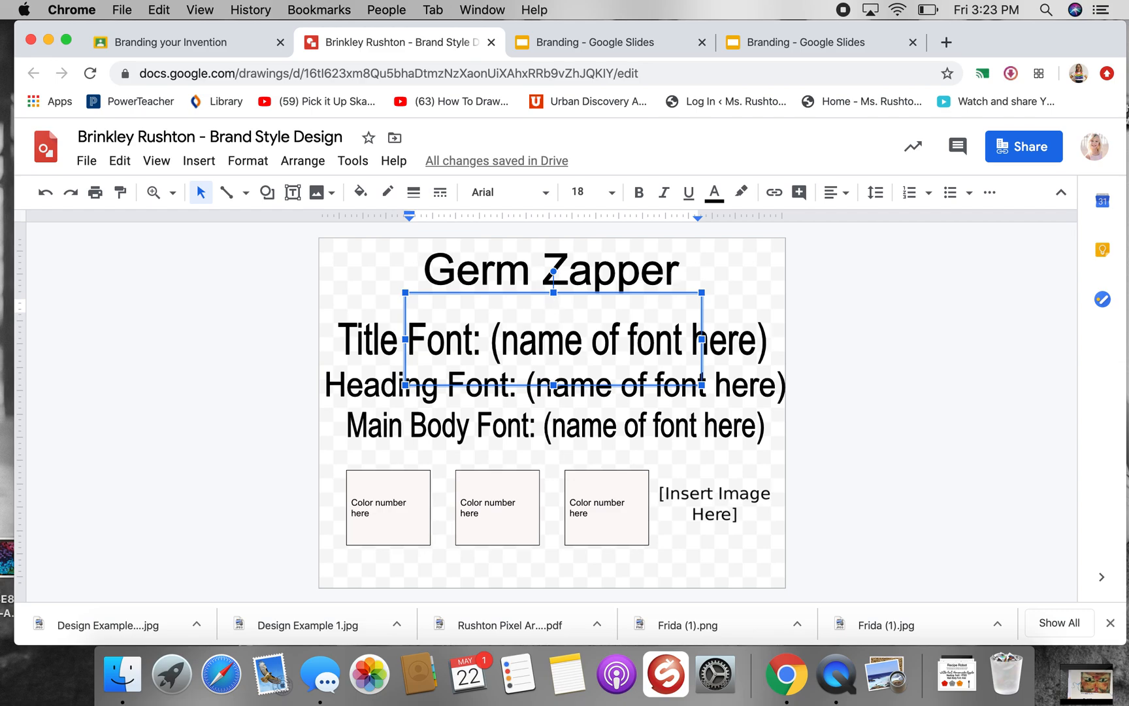
pyautogui.write('A smal')
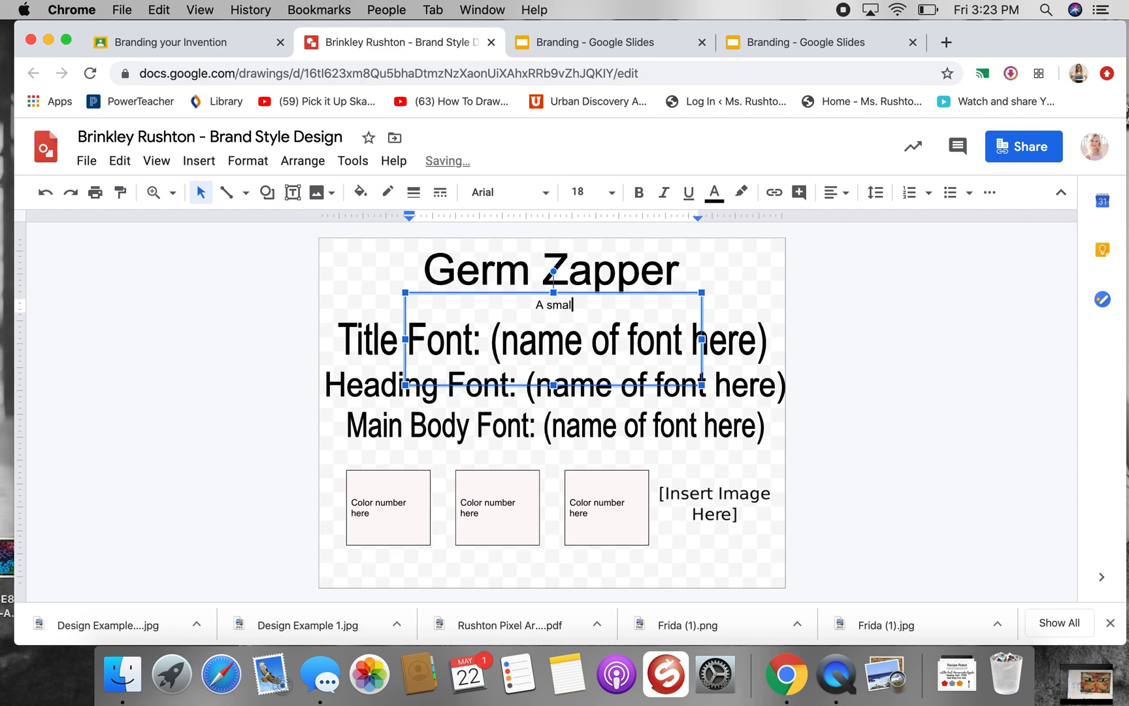
pyautogui.write('l machine you ')
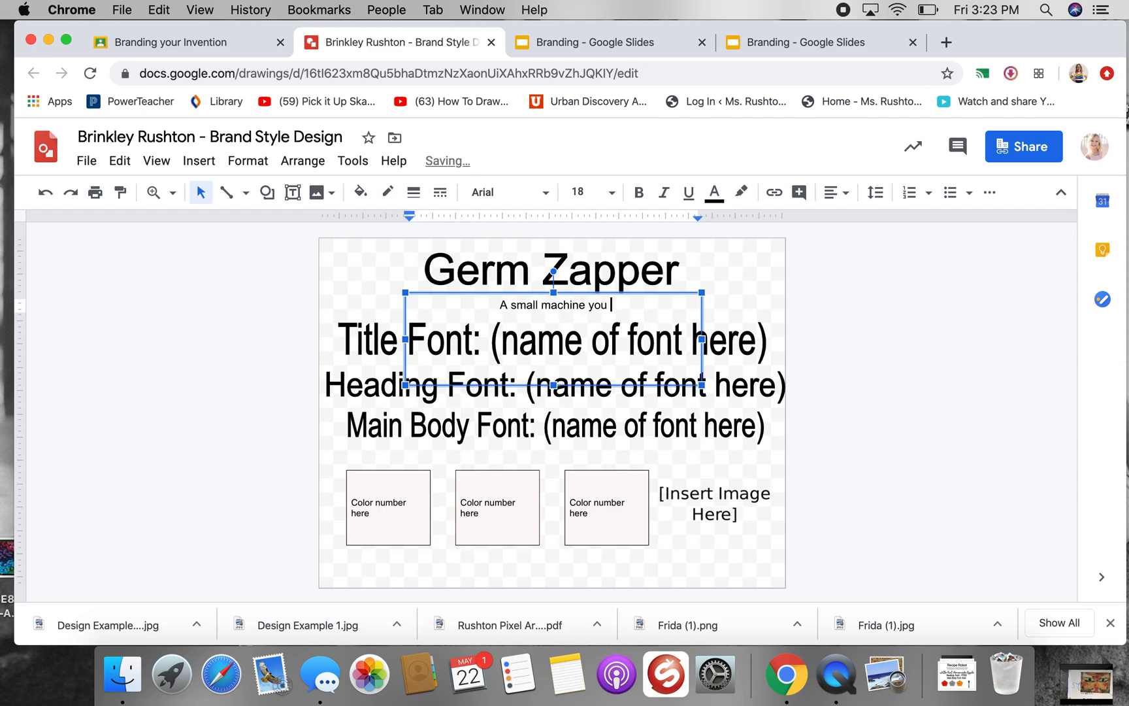
pyautogui.write('keep in your pocekt')
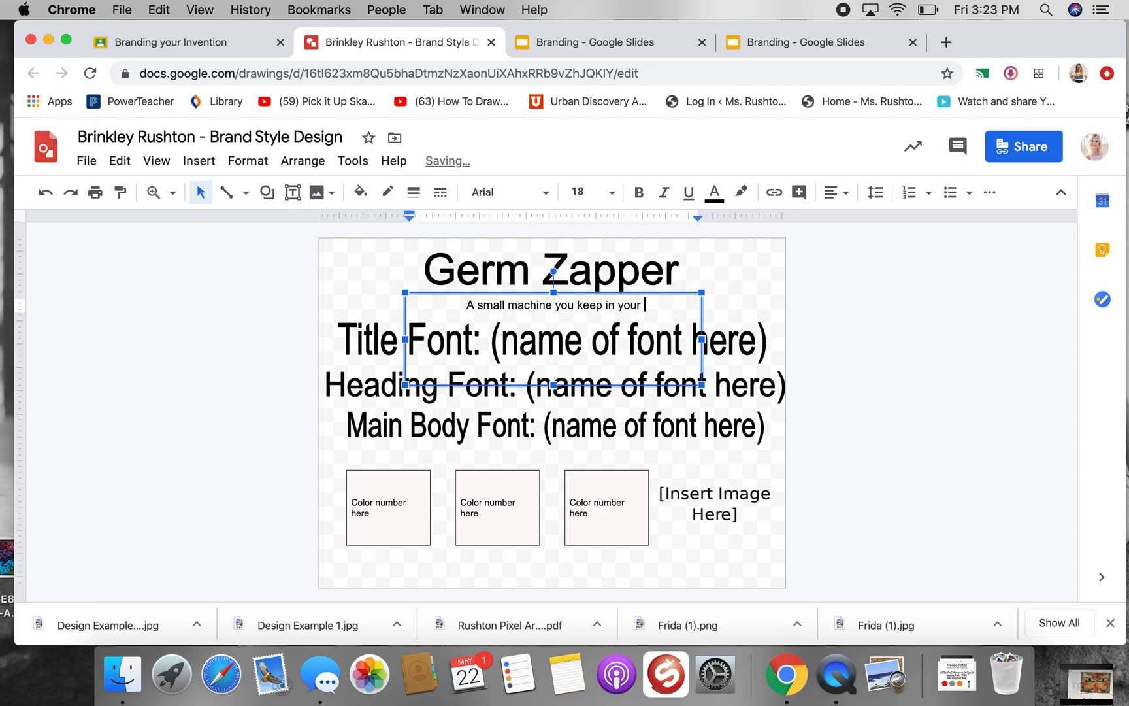
pyautogui.press('BackSpace')
pyautogui.press('BackSpace')
pyautogui.press('BackSpace')
pyautogui.write('ket. When ')
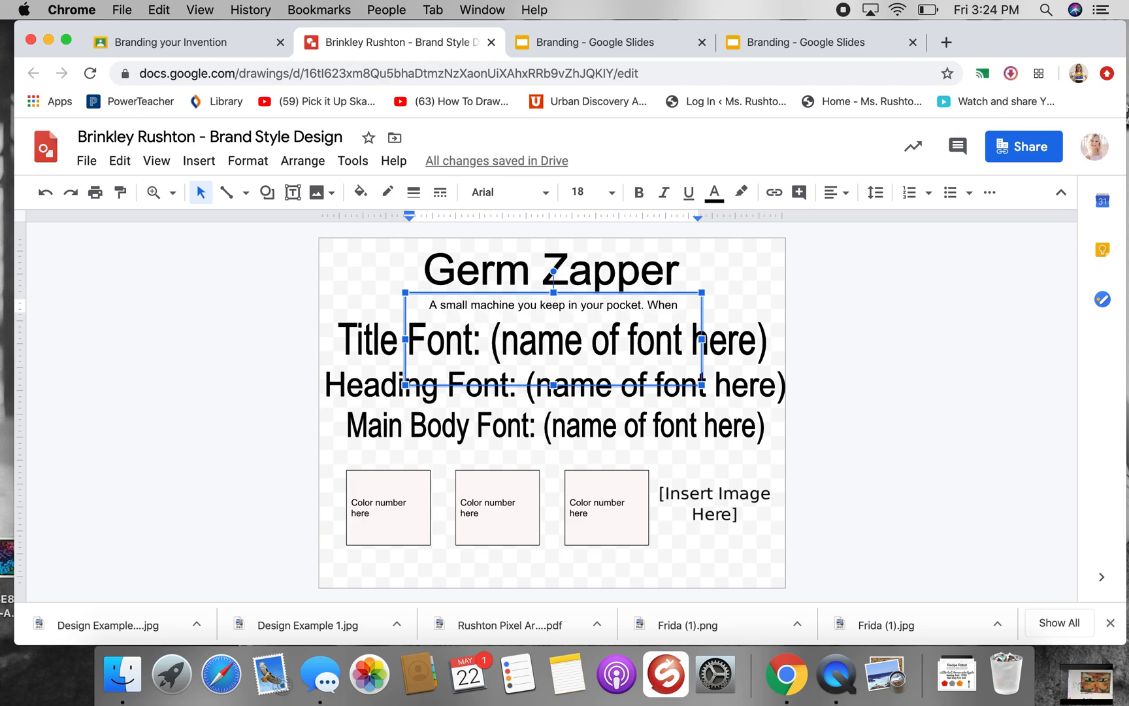
pyautogui.write('pointed at o')
pyautogui.write('j')
# Add the sentence "When pointed at objects, it zaps all the germs away." to the description and nudge its text box slightly upward
pyautogui.press('BackSpace')
pyautogui.write('jt')
pyautogui.press('BackSpace')
pyautogui.press('BackSpace')
pyautogui.write('bje')
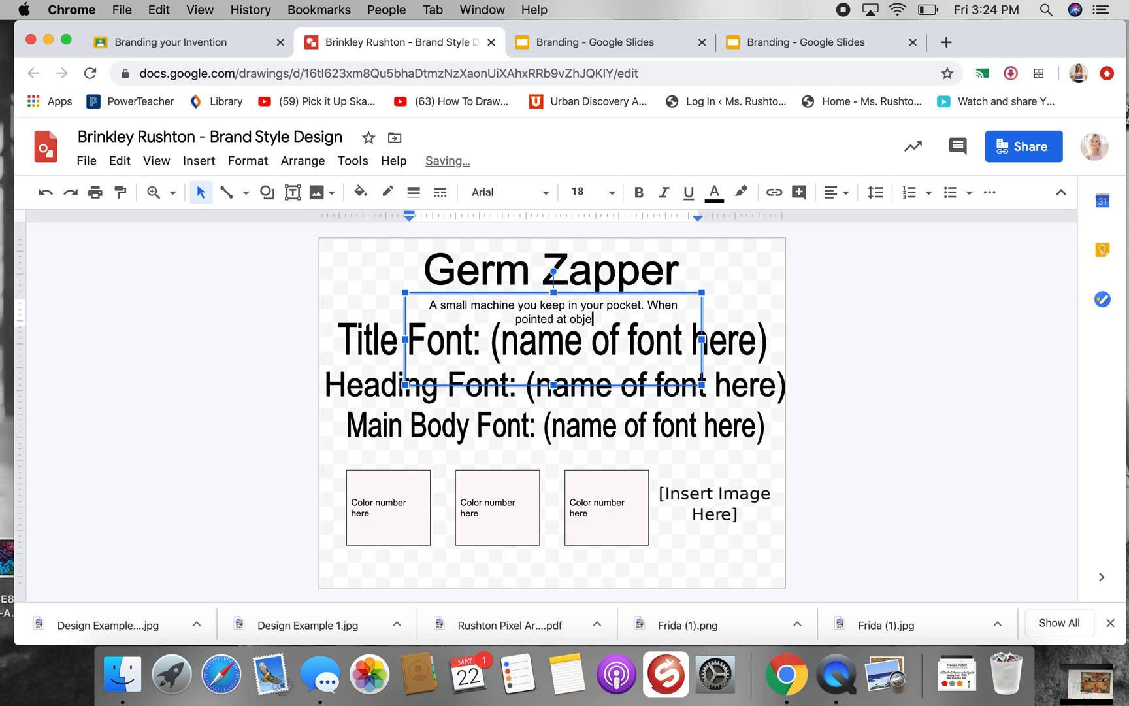
pyautogui.write('cts, it zapp')
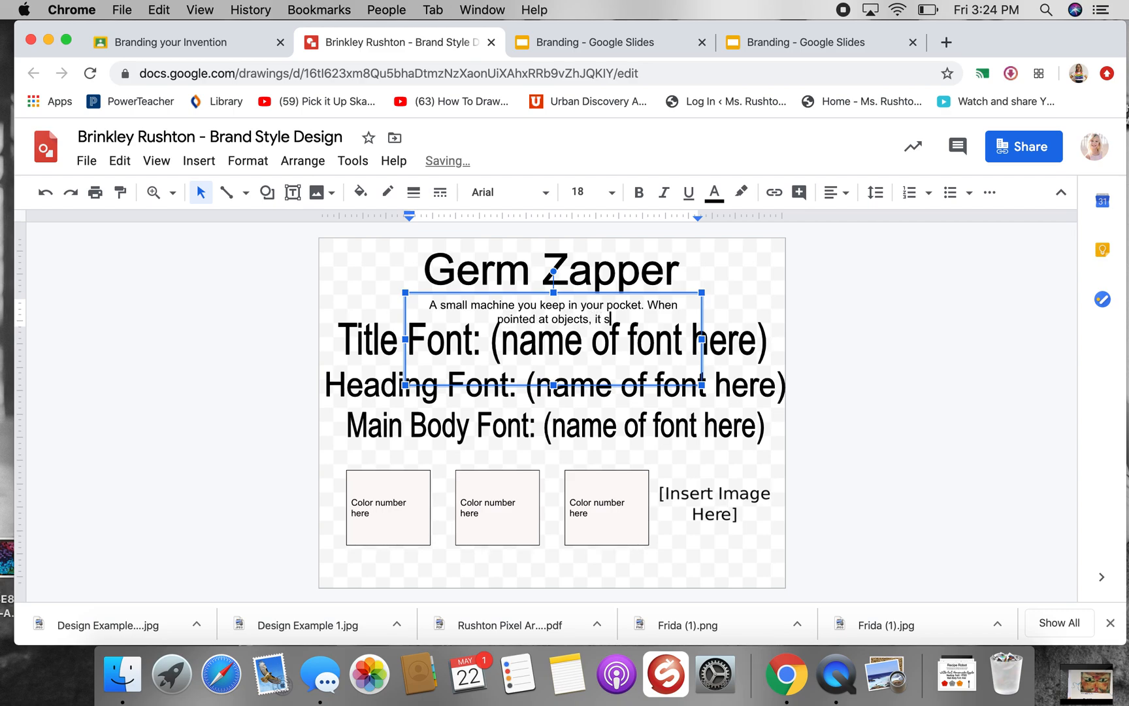
pyautogui.press('BackSpace')
pyautogui.write('s all the g')
pyautogui.write('e')
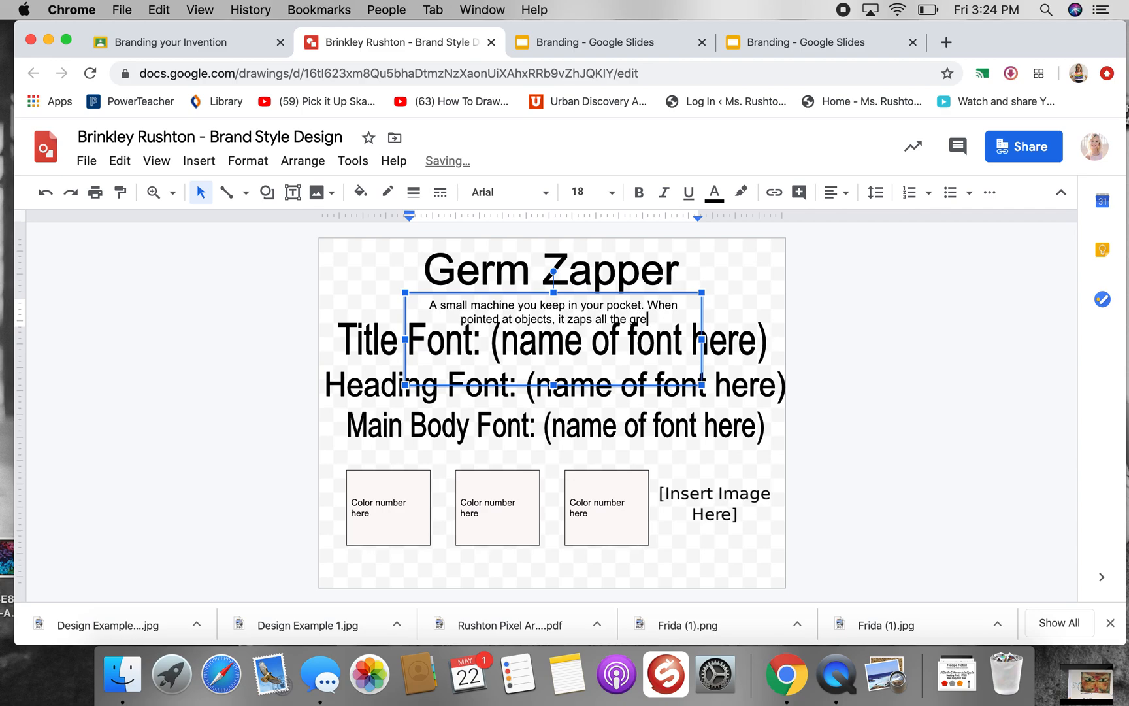
pyautogui.write('rms away.')
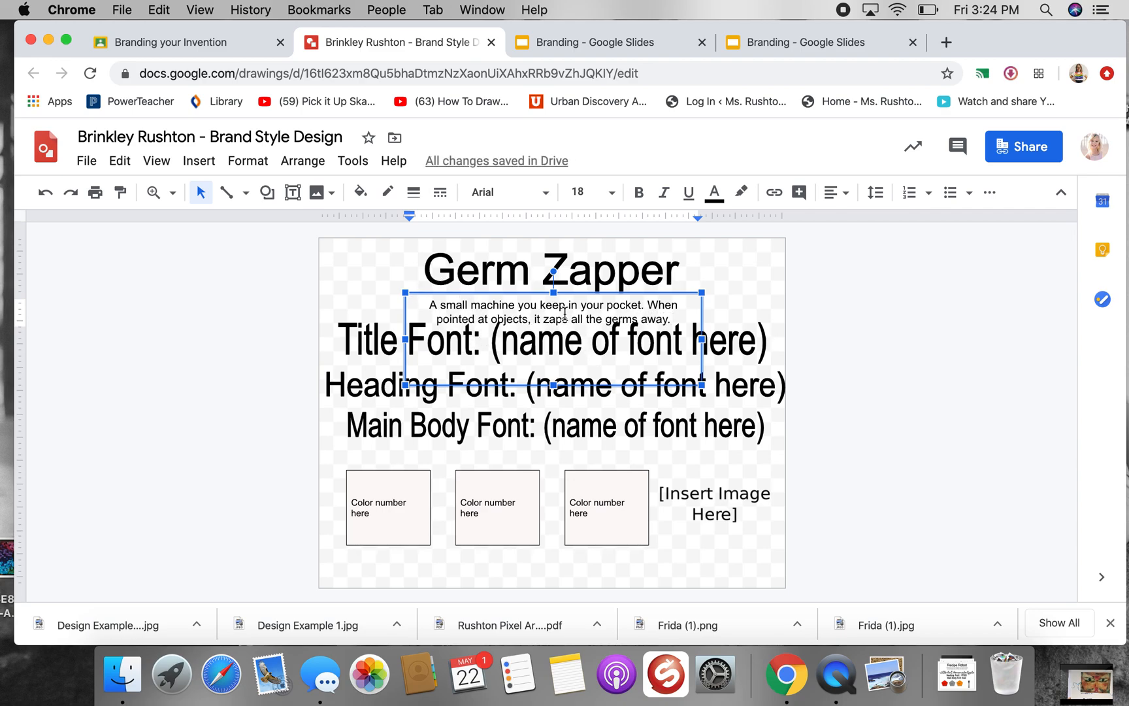
pyautogui.moveTo(517, 293); pyautogui.dragTo(515, 288)
pyautogui.click(275, 329)
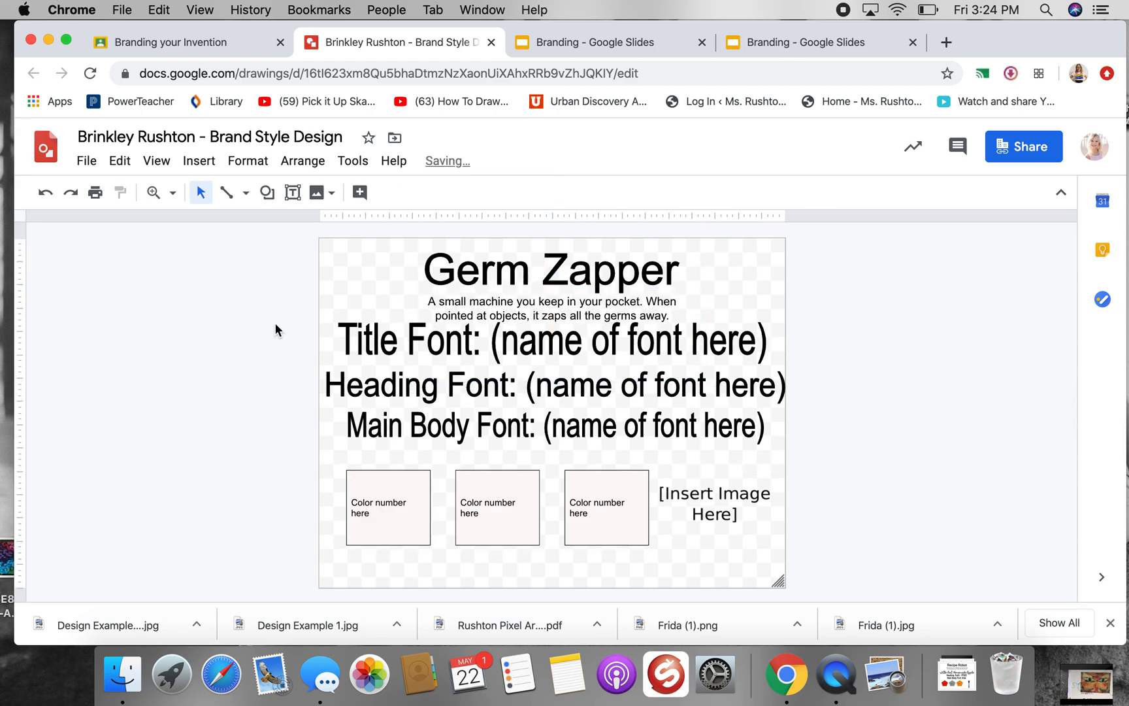
# Open the full font catalogue for the Title Font line and show only Display fonts
pyautogui.click(448, 345)
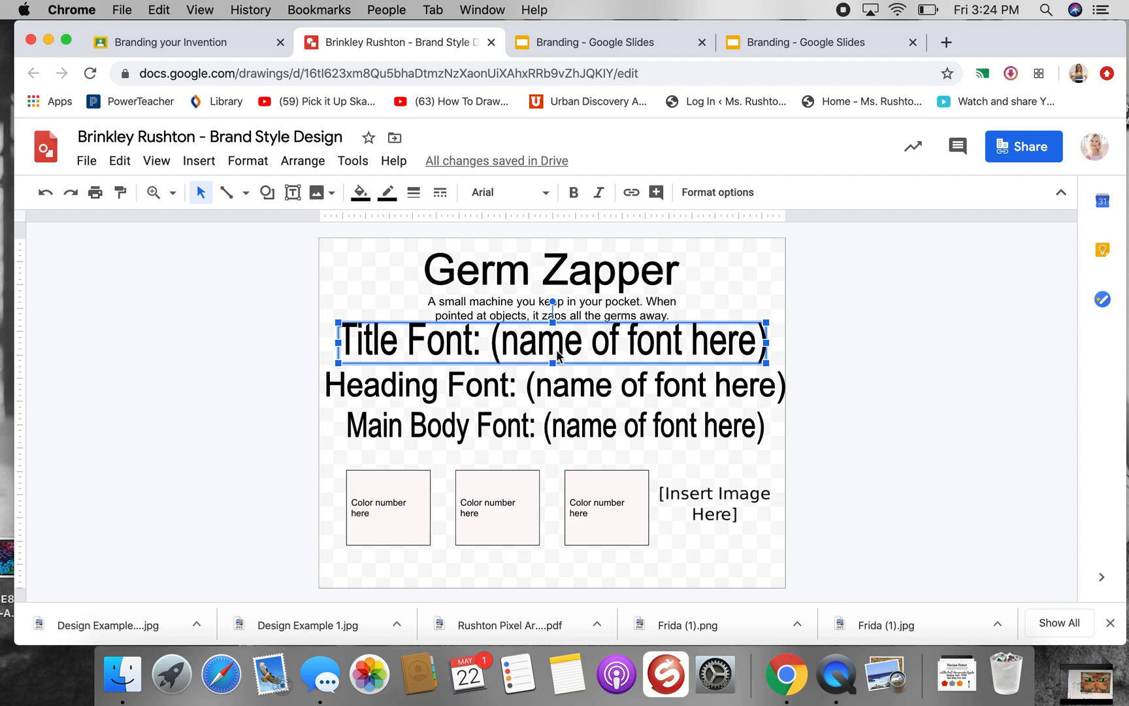
pyautogui.click(546, 197)
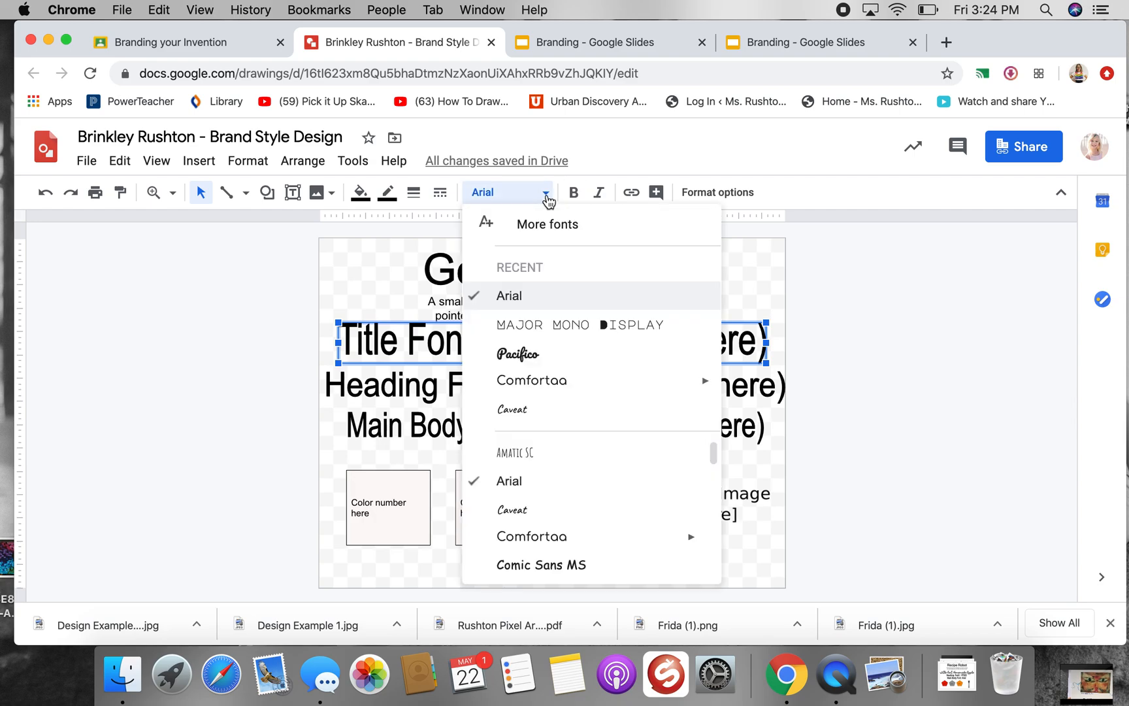
pyautogui.click(591, 229)
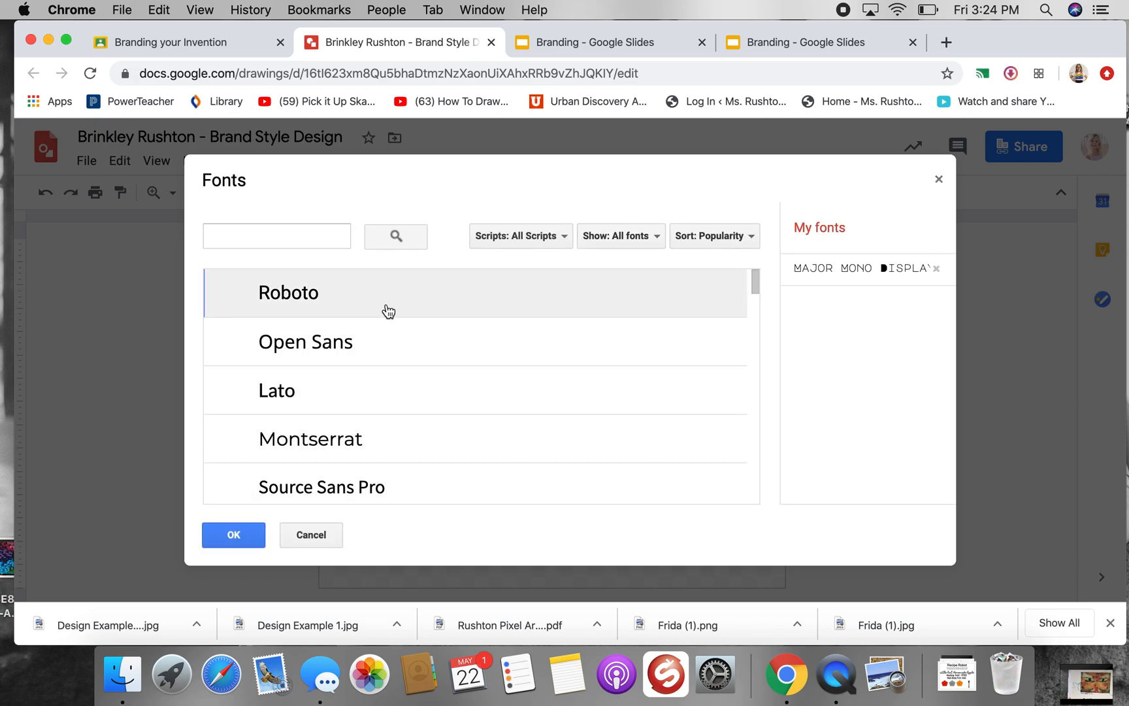
pyautogui.click(548, 243)
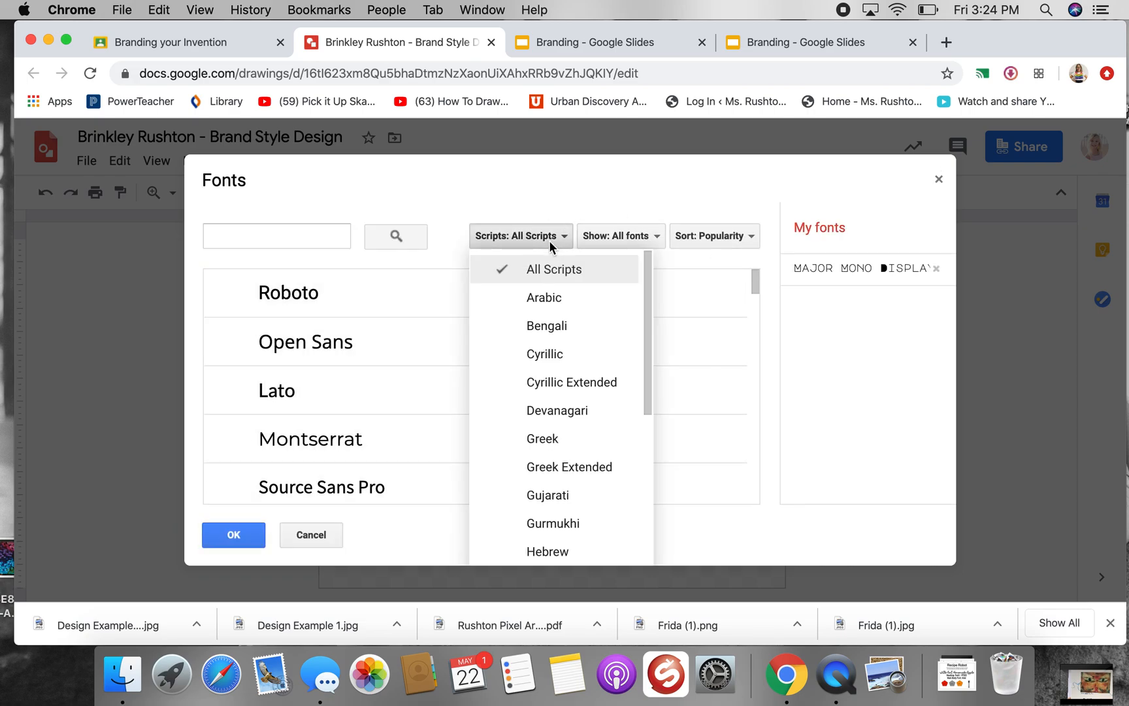
pyautogui.click(627, 236)
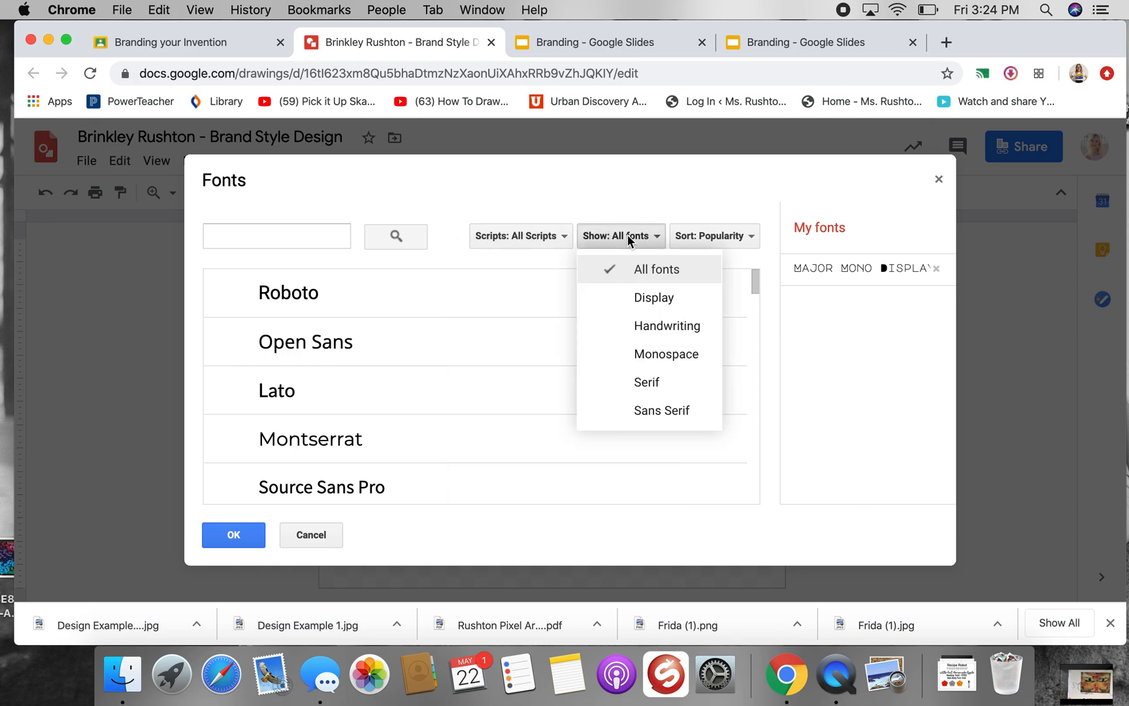
pyautogui.click(655, 299)
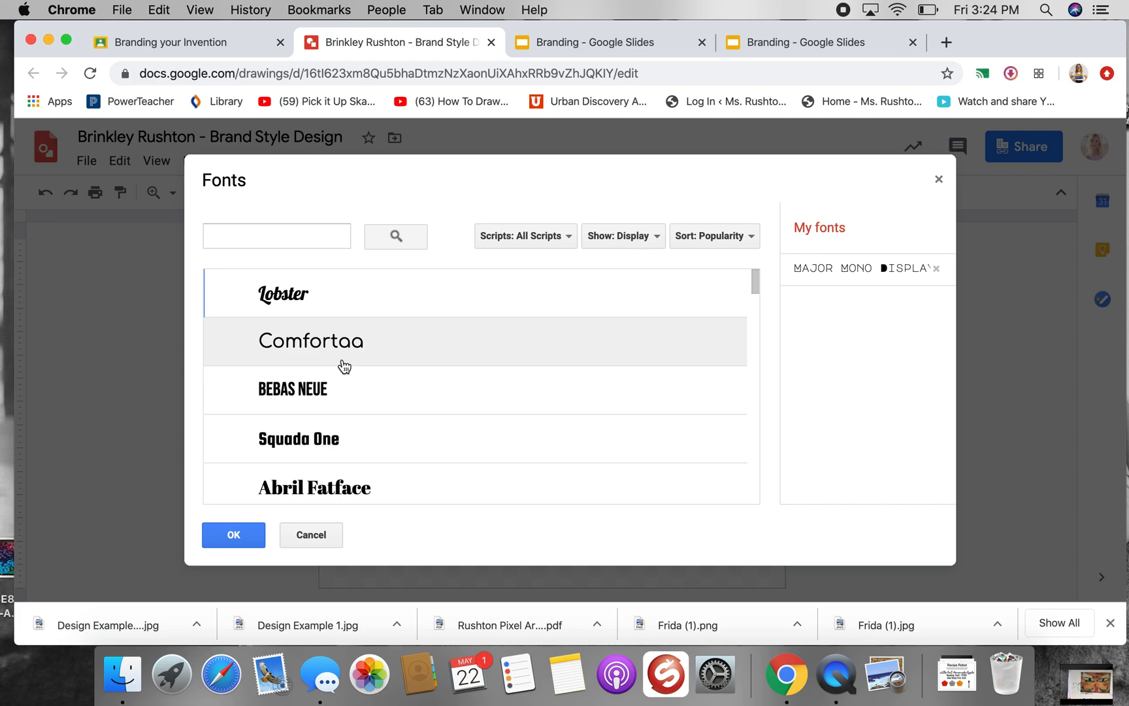
# Find Freckle Face among the Display fonts and apply it to the Title Font line
pyautogui.scroll(-5, 409, 409)
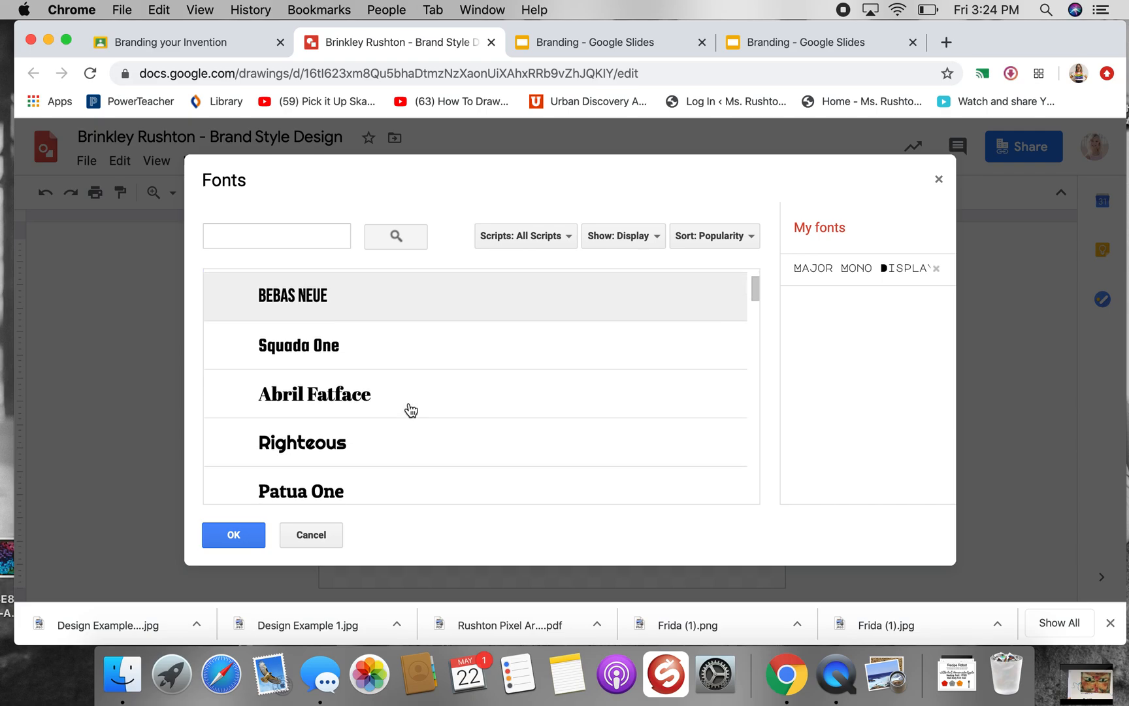
pyautogui.scroll(-8, 410, 409)
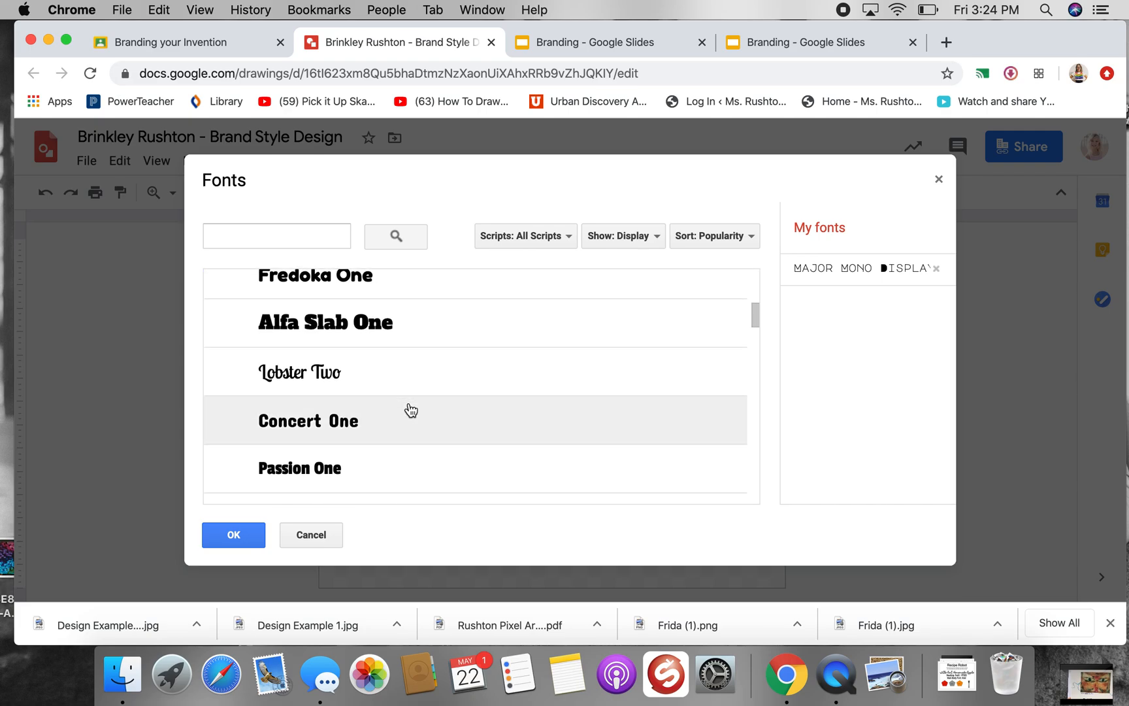
pyautogui.scroll(-3, 411, 410)
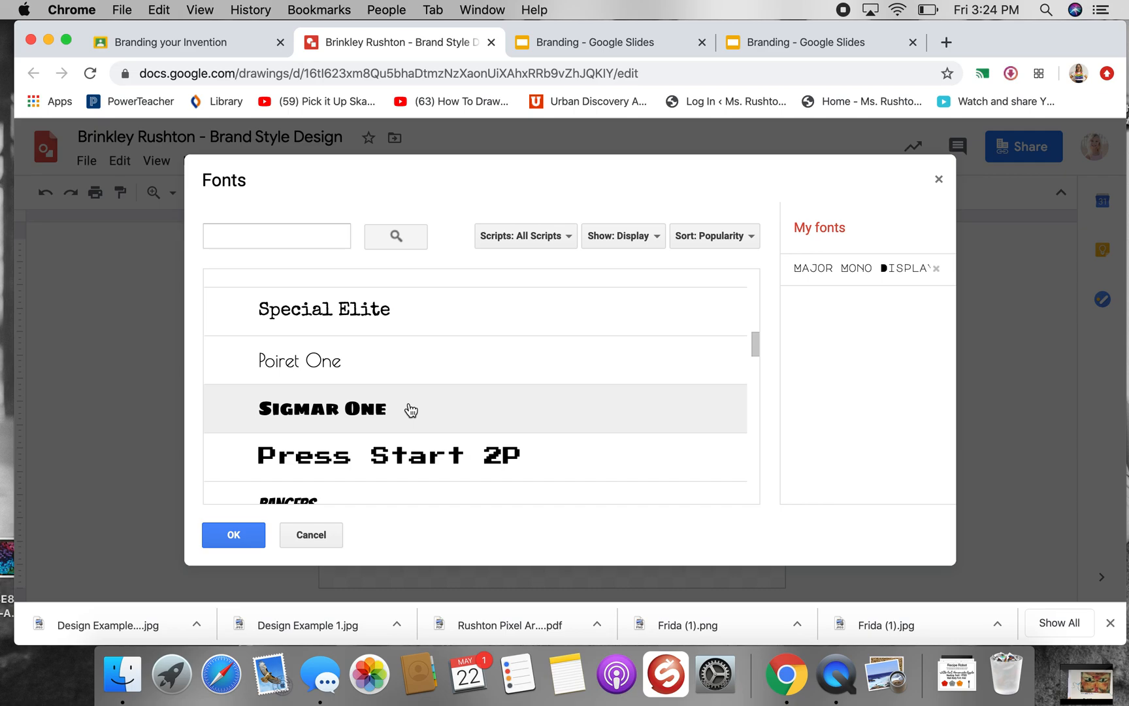
pyautogui.scroll(-2, 410, 410)
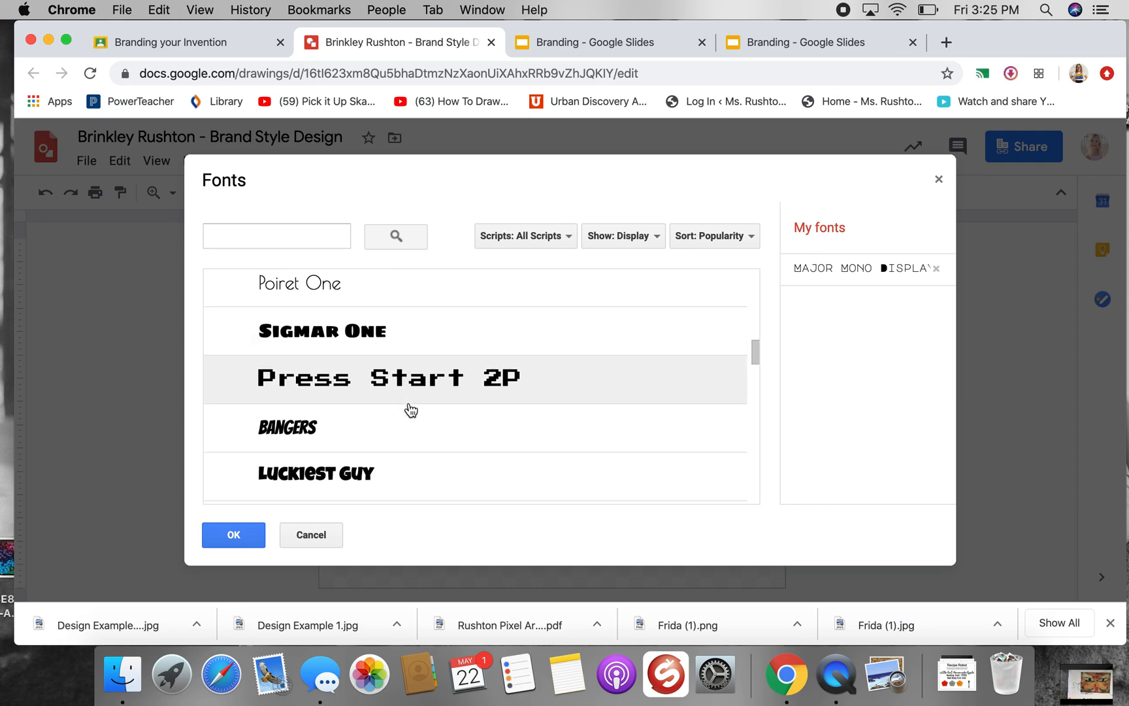
pyautogui.scroll(-2, 411, 410)
pyautogui.scroll(-2, 410, 410)
pyautogui.scroll(-10, 410, 409)
pyautogui.scroll(-5, 410, 410)
pyautogui.scroll(-7, 410, 409)
pyautogui.scroll(-10, 410, 409)
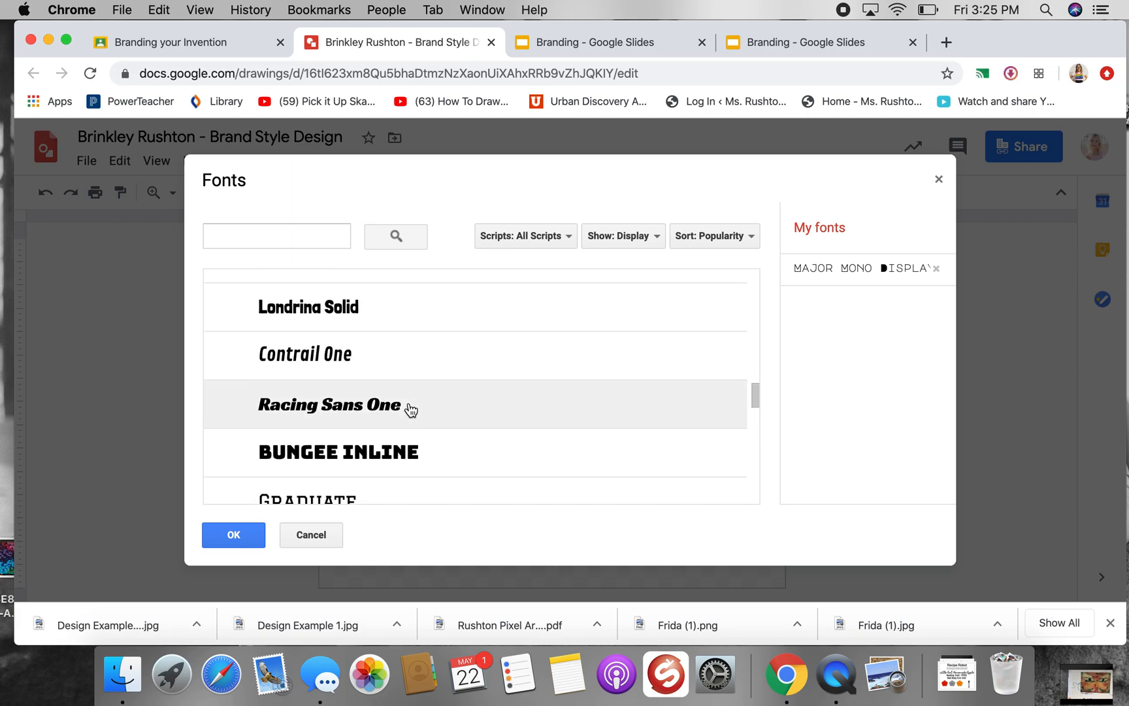
pyautogui.scroll(4, 410, 410)
pyautogui.scroll(-9, 410, 410)
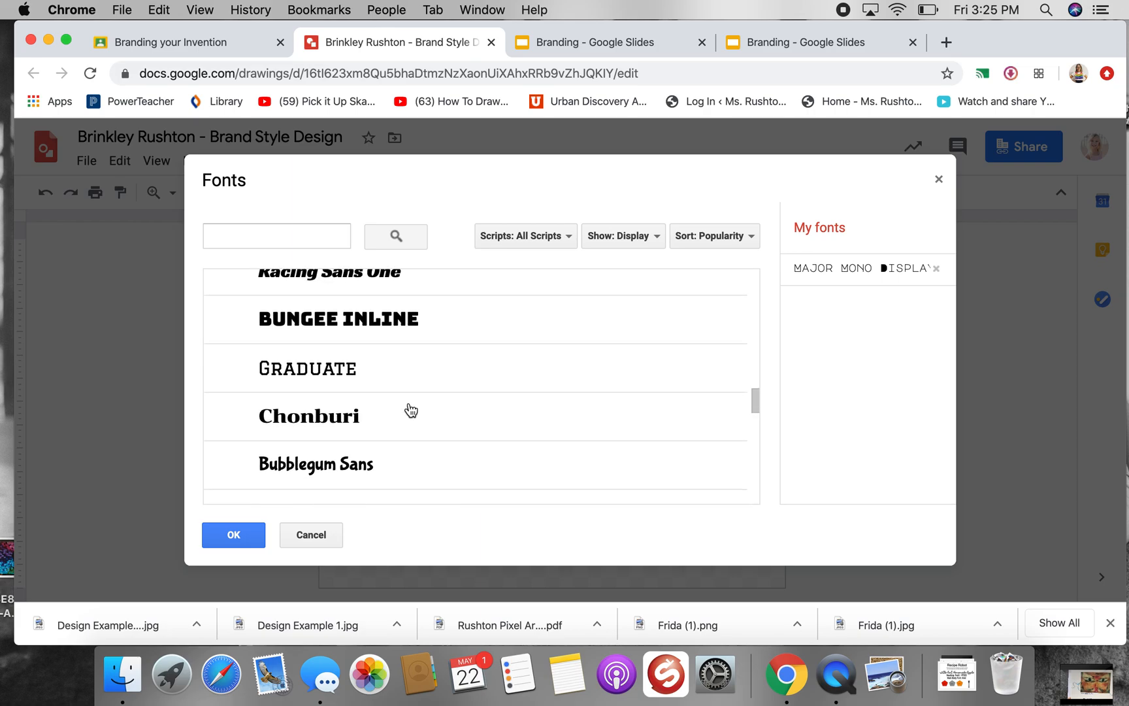
pyautogui.scroll(-4, 410, 410)
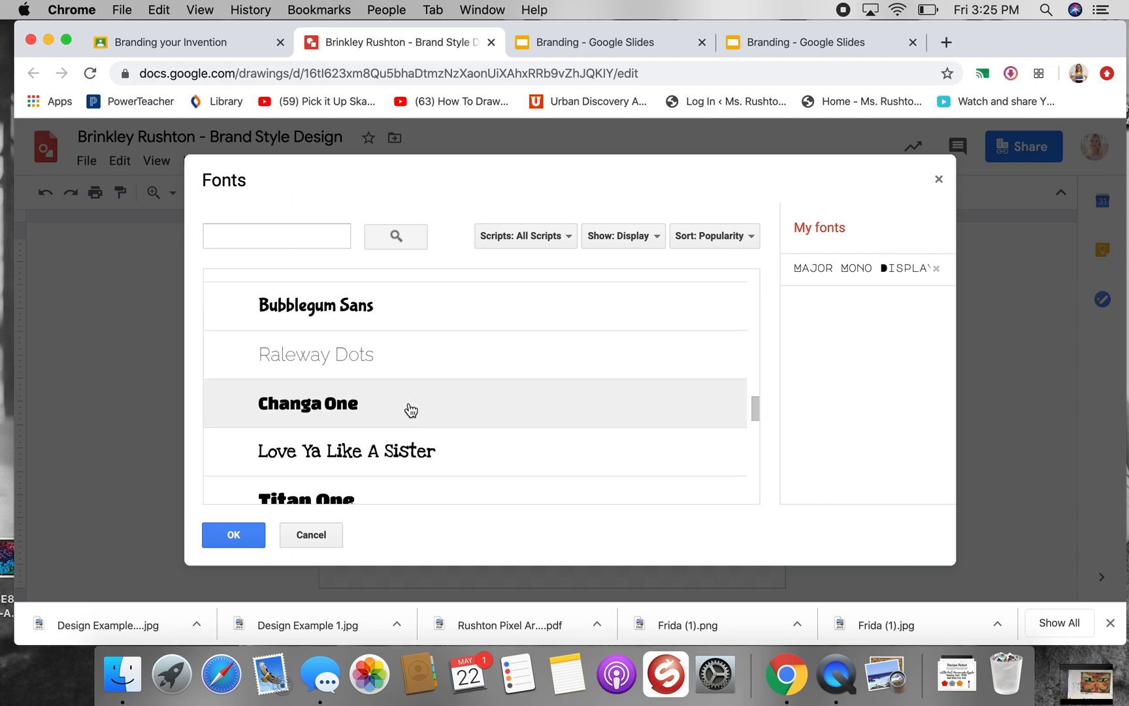
pyautogui.scroll(-3, 411, 409)
pyautogui.scroll(-5, 411, 410)
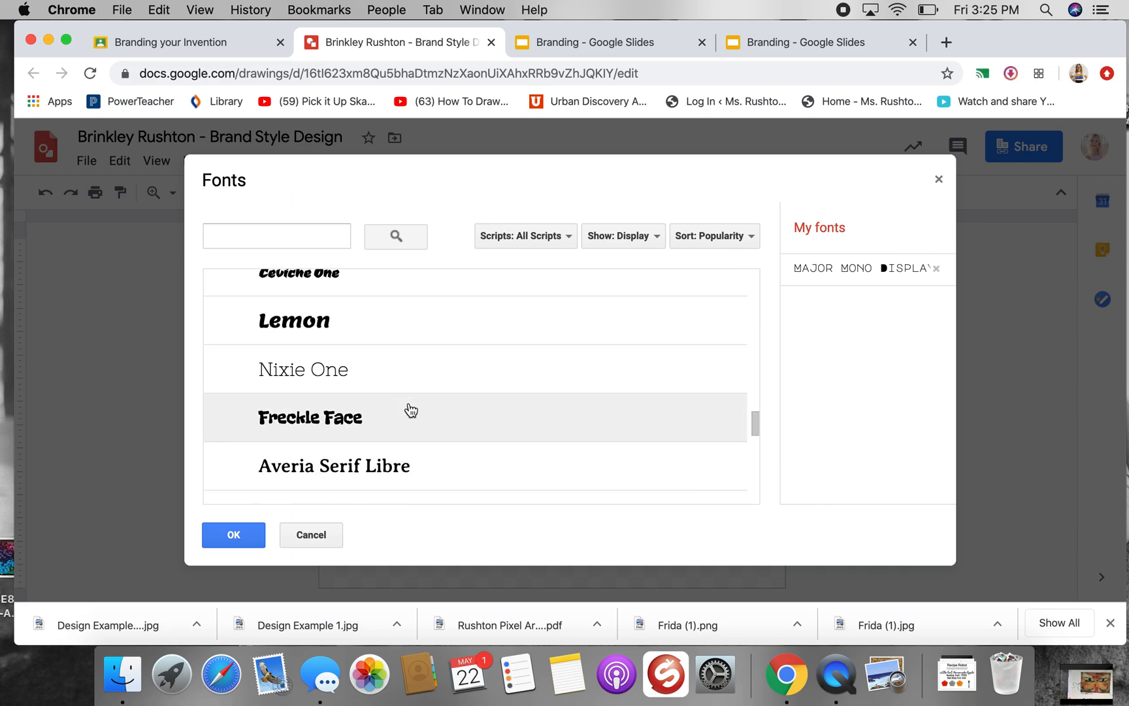
pyautogui.scroll(2, 410, 410)
pyautogui.scroll(2, 411, 409)
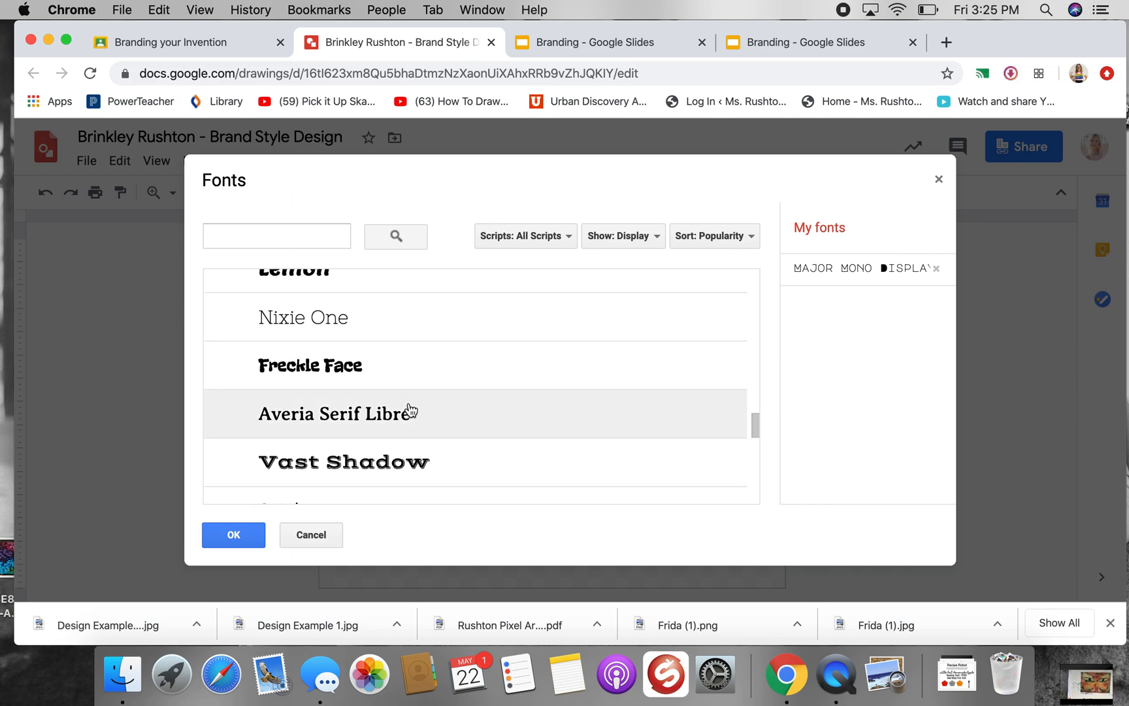
pyautogui.click(391, 382)
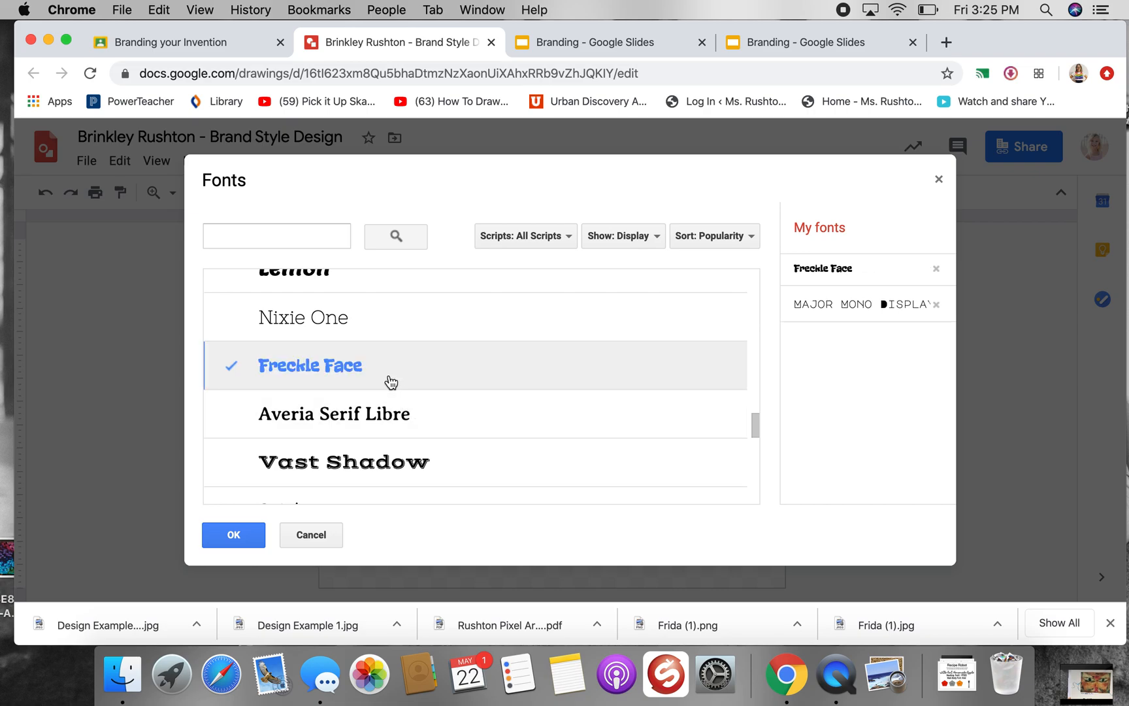
pyautogui.click(245, 530)
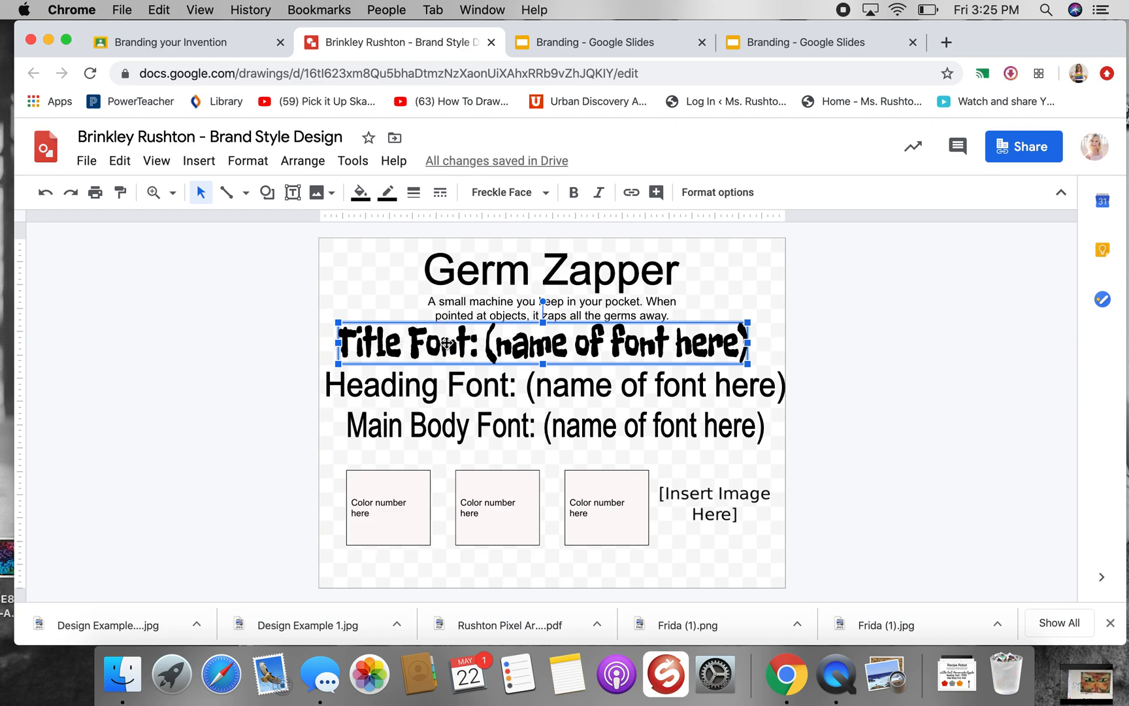
# Change the title line's text to "Title Font: Freckle Face" and recentre it beneath the description
pyautogui.doubleClick(567, 354)
pyautogui.moveTo(508, 401)
pyautogui.mouseDown()
pyautogui.moveTo(466, 406)
pyautogui.moveTo(511, 394)
pyautogui.mouseUp()
pyautogui.click(507, 398)
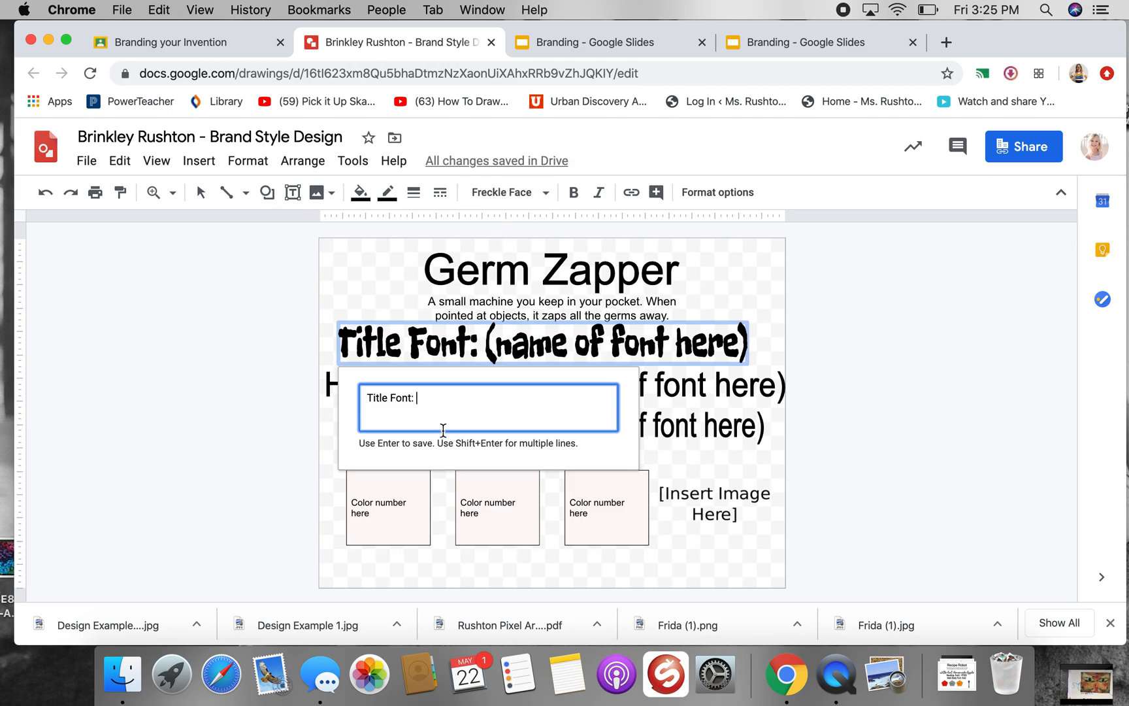
pyautogui.click(428, 401)
pyautogui.write('Freckl')
pyautogui.press('Return')
pyautogui.moveTo(523, 339); pyautogui.dragTo(574, 334)
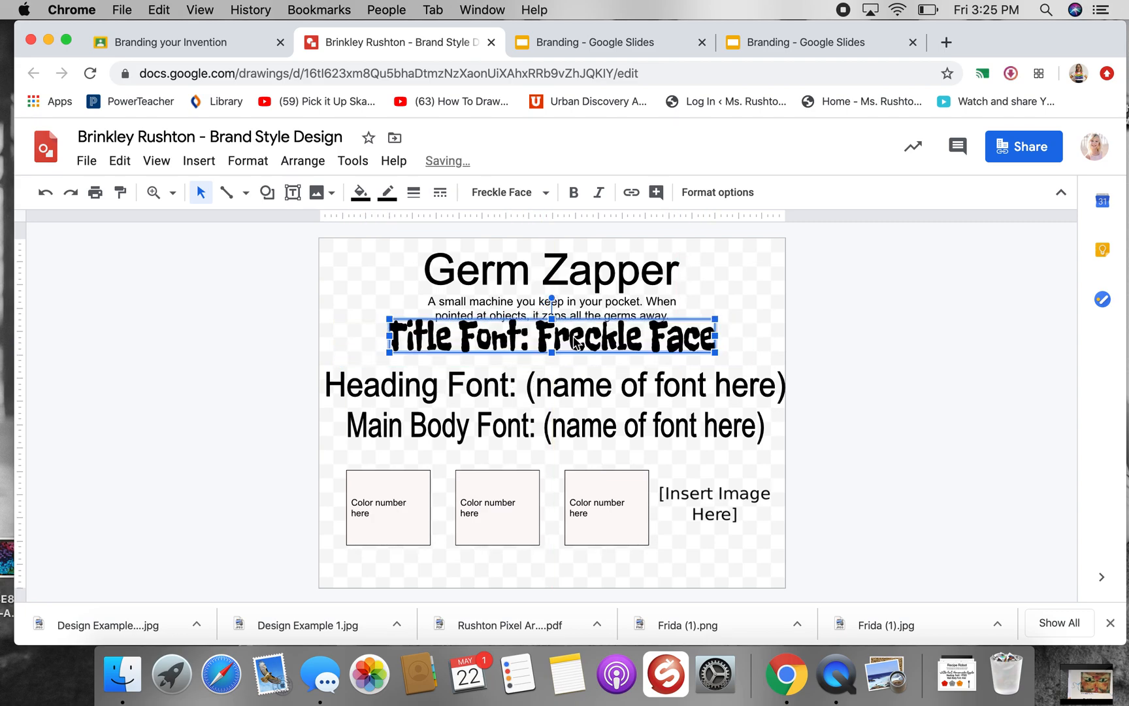
# Select the Heading Font line as an object and open the full font catalogue for it
pyautogui.doubleClick(570, 389)
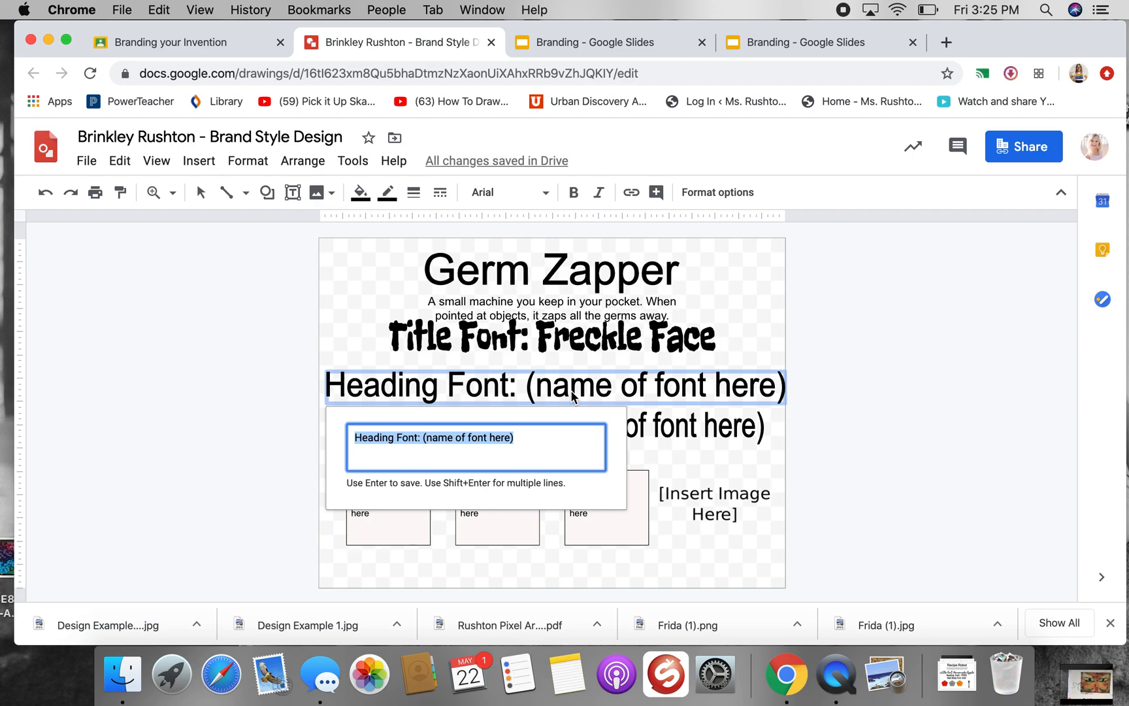
pyautogui.click(495, 395)
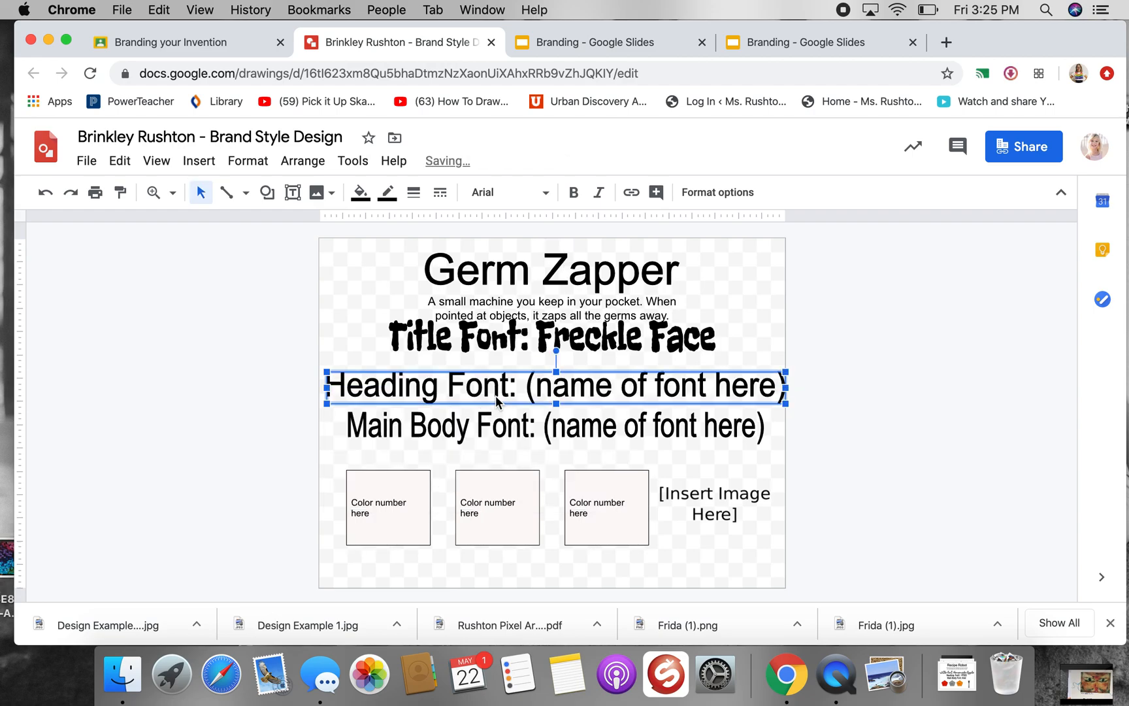
pyautogui.click(545, 193)
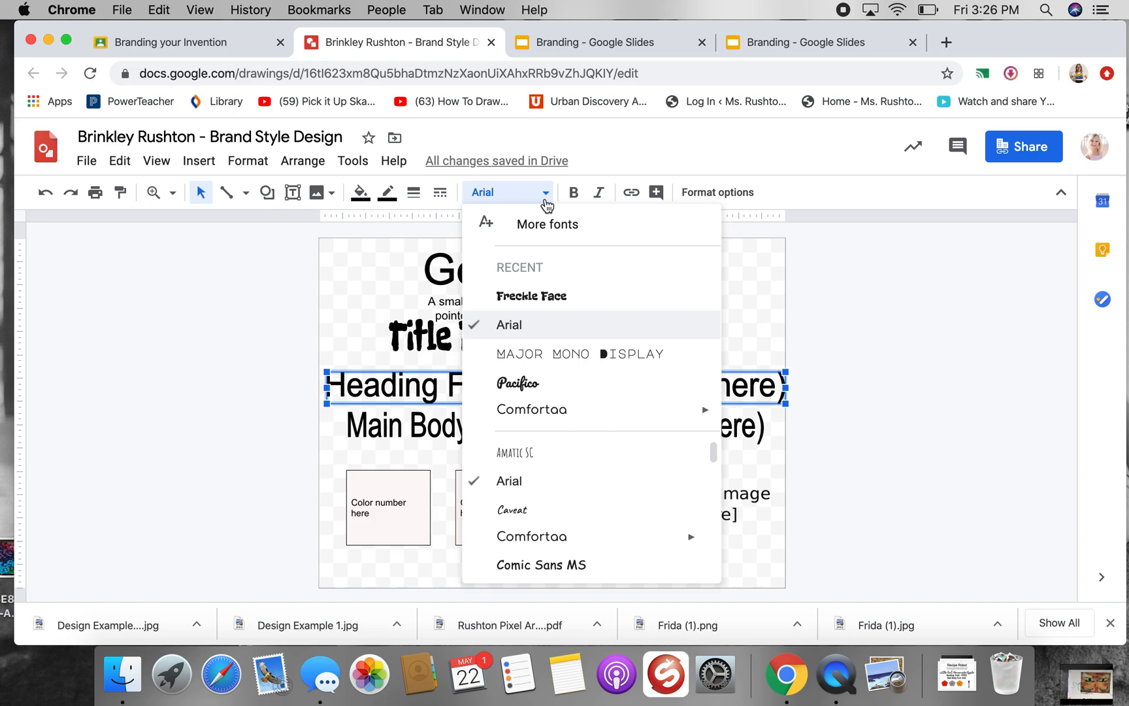
pyautogui.click(553, 224)
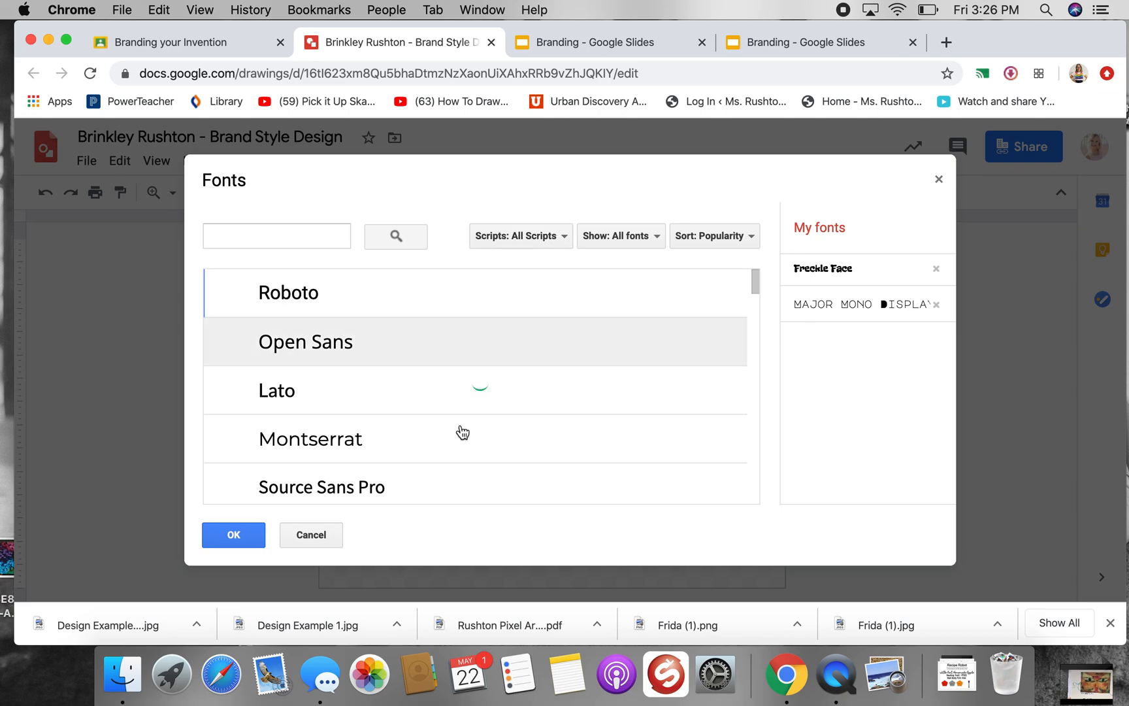
# Filter the font catalogue to Handwriting and look through those fonts for a heading style
pyautogui.click(638, 239)
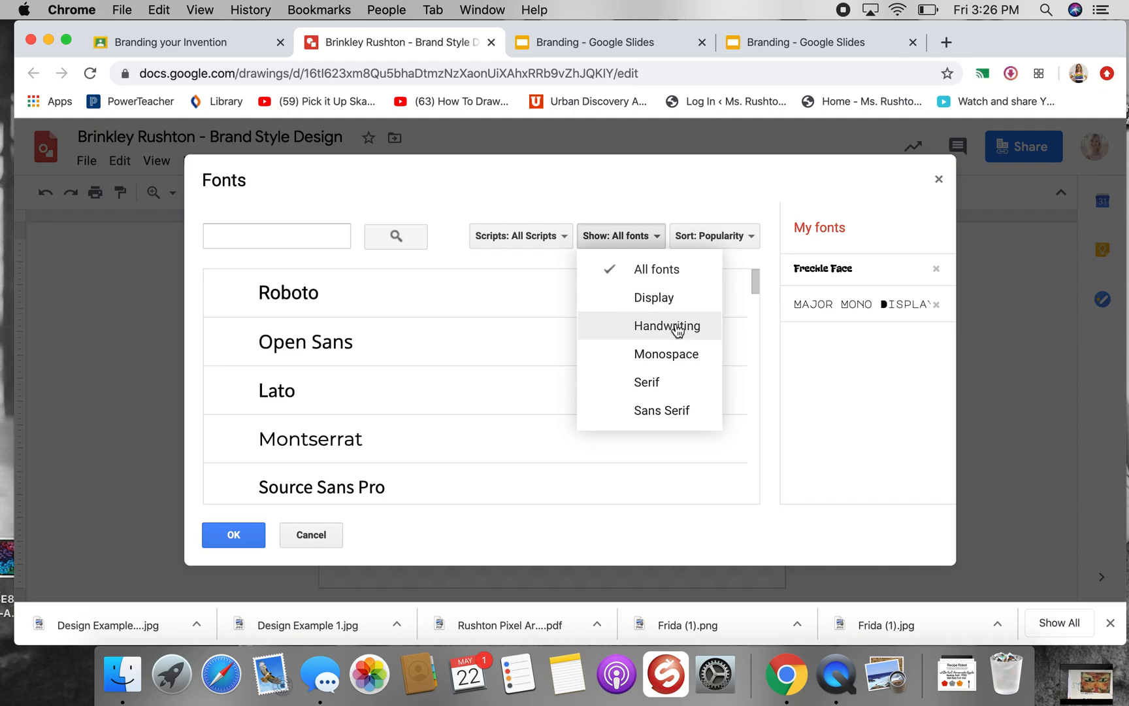
pyautogui.click(670, 302)
pyautogui.click(635, 230)
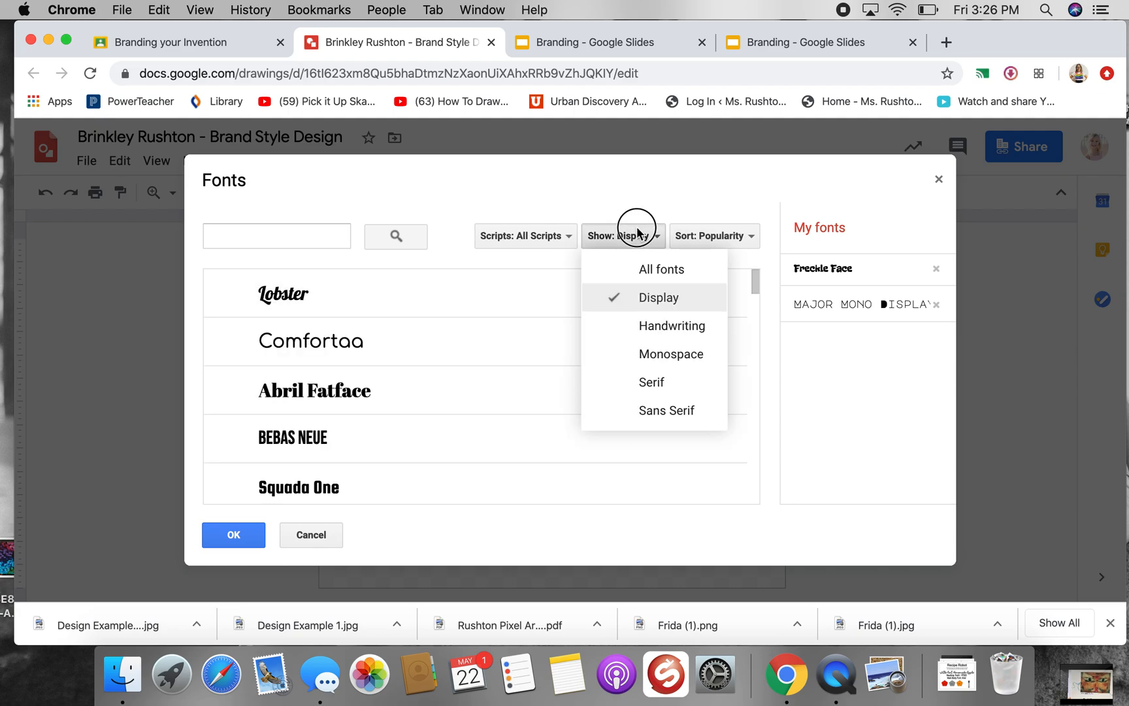
pyautogui.click(666, 323)
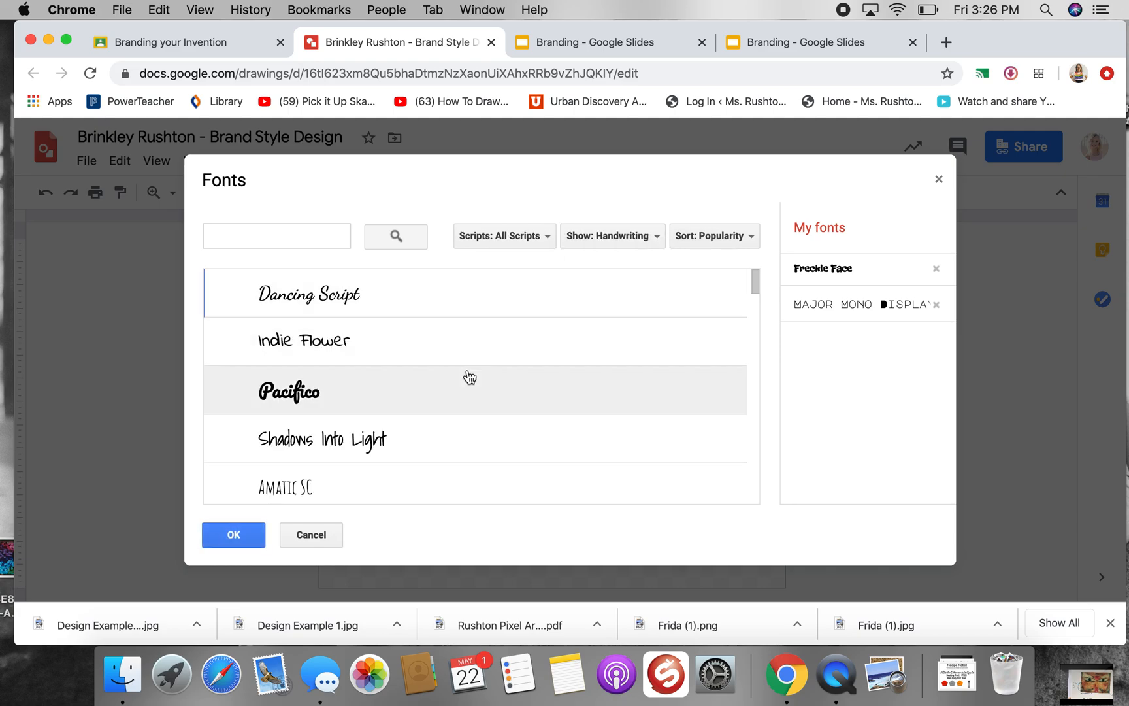
pyautogui.scroll(-2, 469, 377)
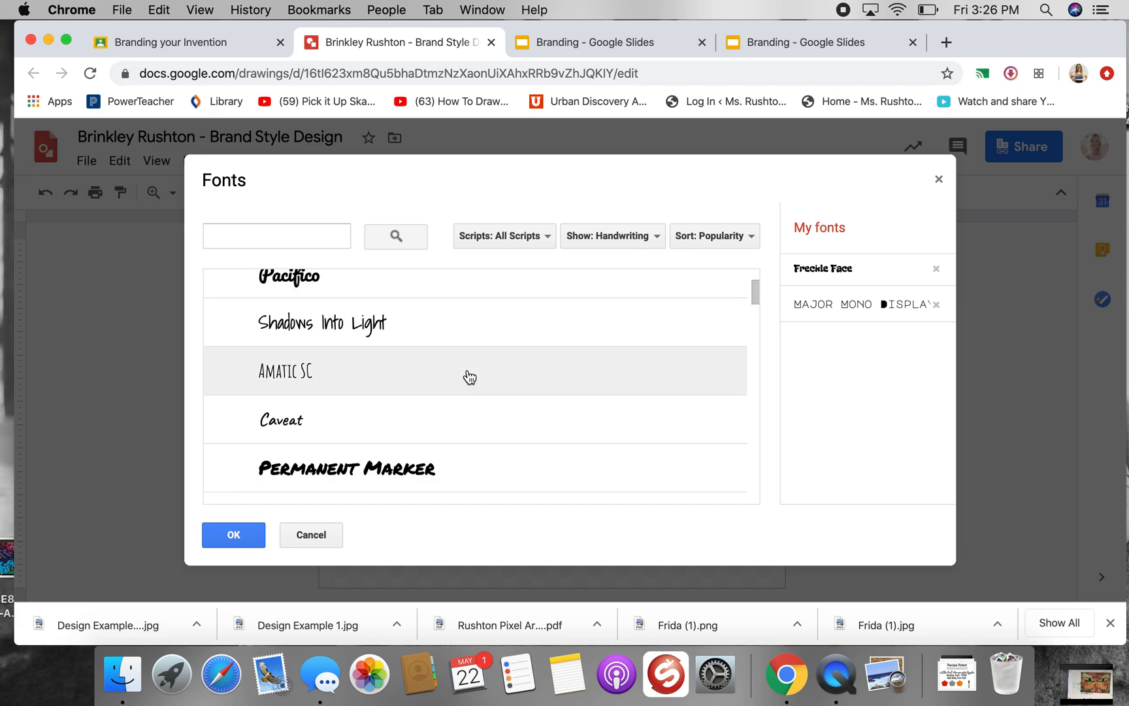
pyautogui.scroll(-9, 469, 378)
pyautogui.scroll(-6, 469, 377)
pyautogui.scroll(-9, 469, 377)
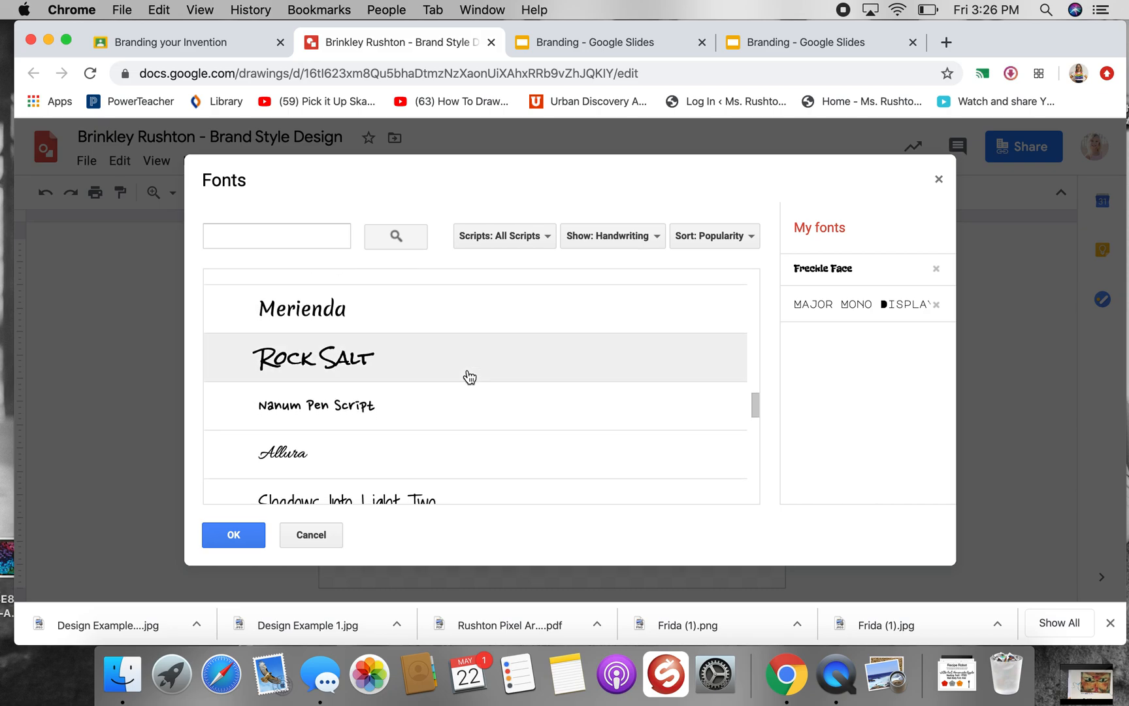
pyautogui.scroll(-3, 469, 377)
pyautogui.scroll(3, 468, 377)
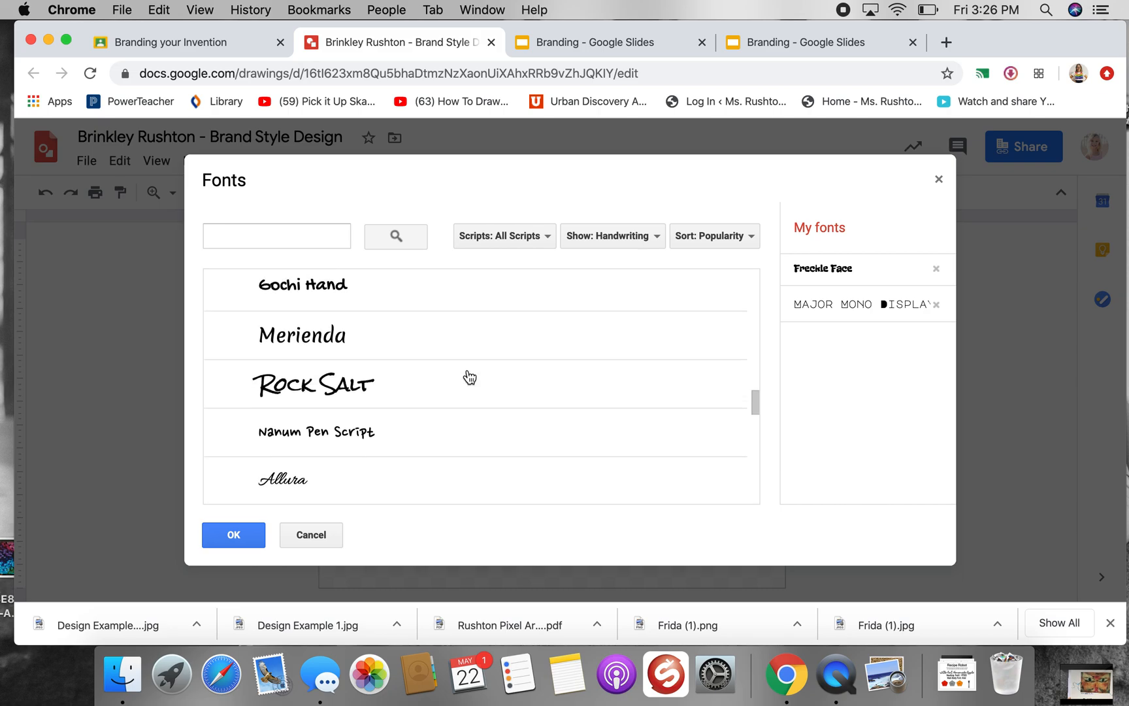
# Switch the catalogue filter to Monospace and look through those fonts
pyautogui.click(628, 242)
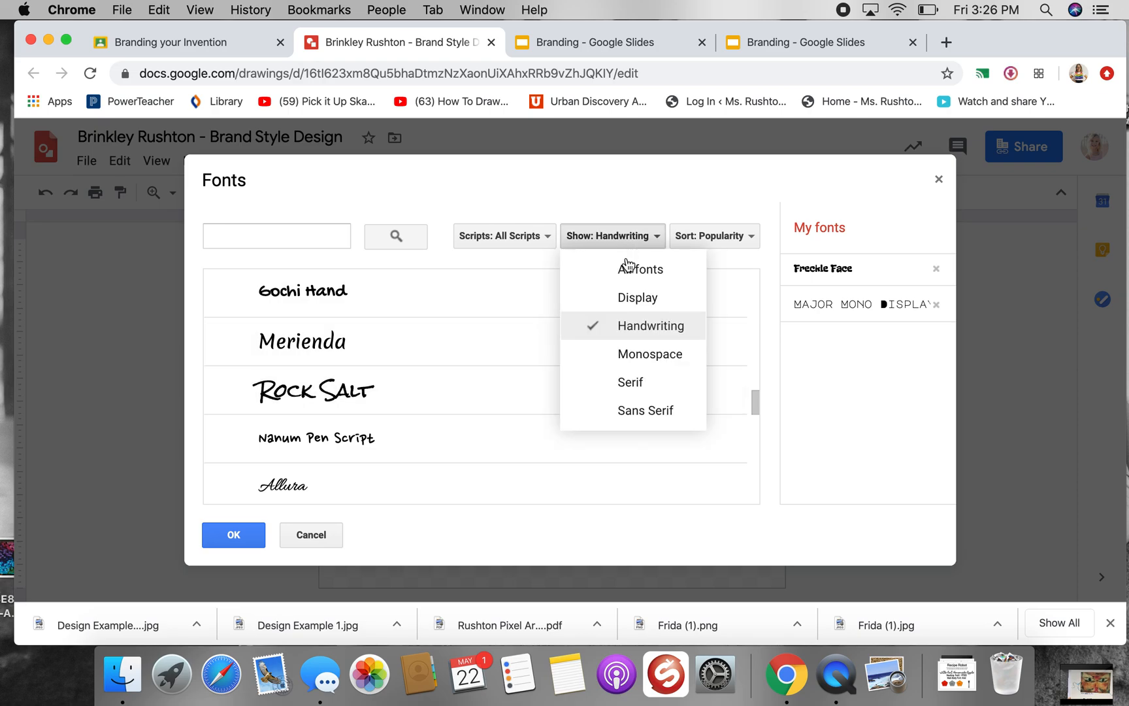
pyautogui.click(637, 354)
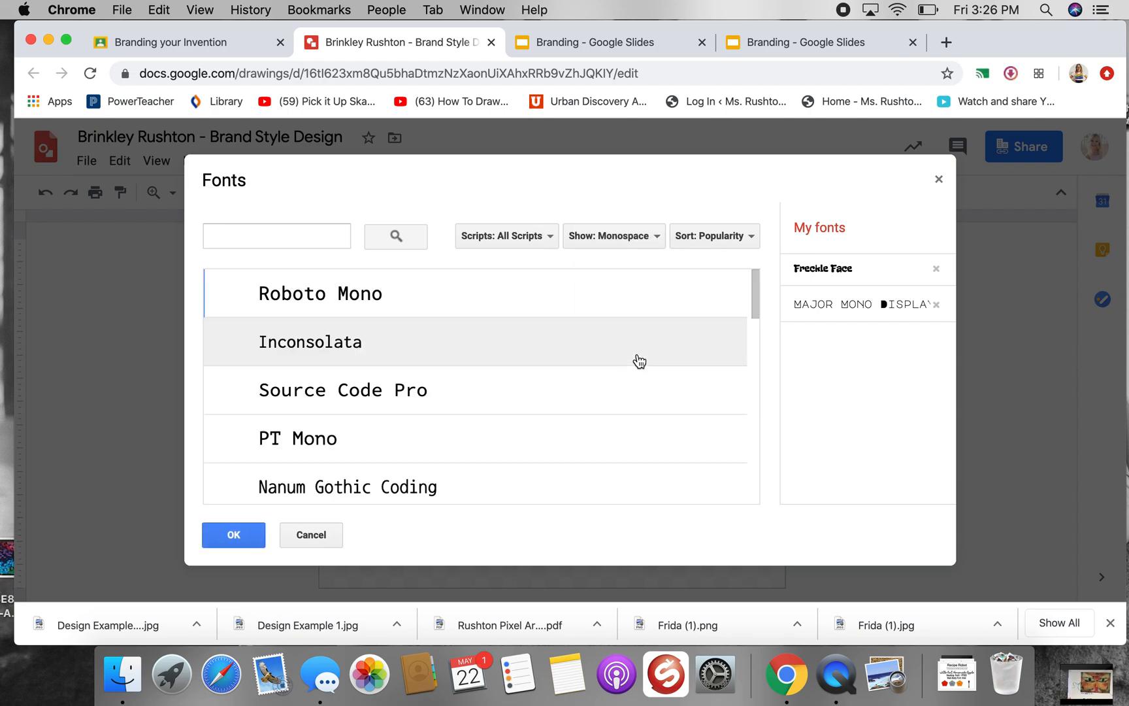
pyautogui.scroll(-3, 516, 377)
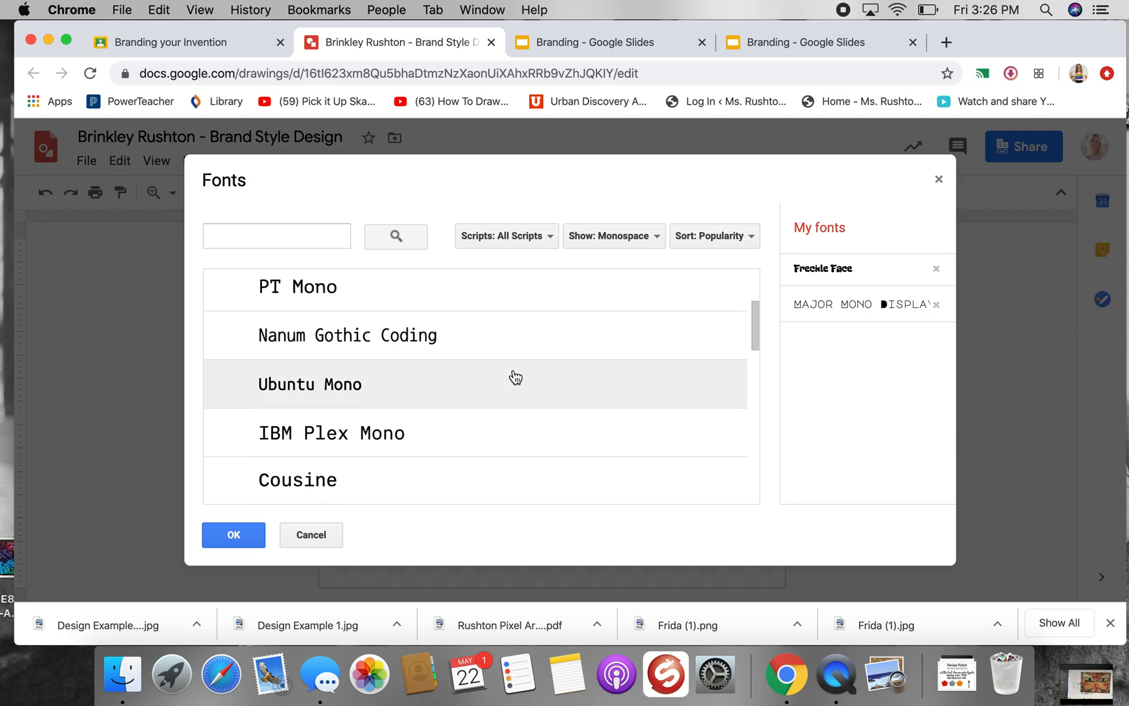
pyautogui.scroll(-5, 516, 377)
pyautogui.scroll(-3, 515, 377)
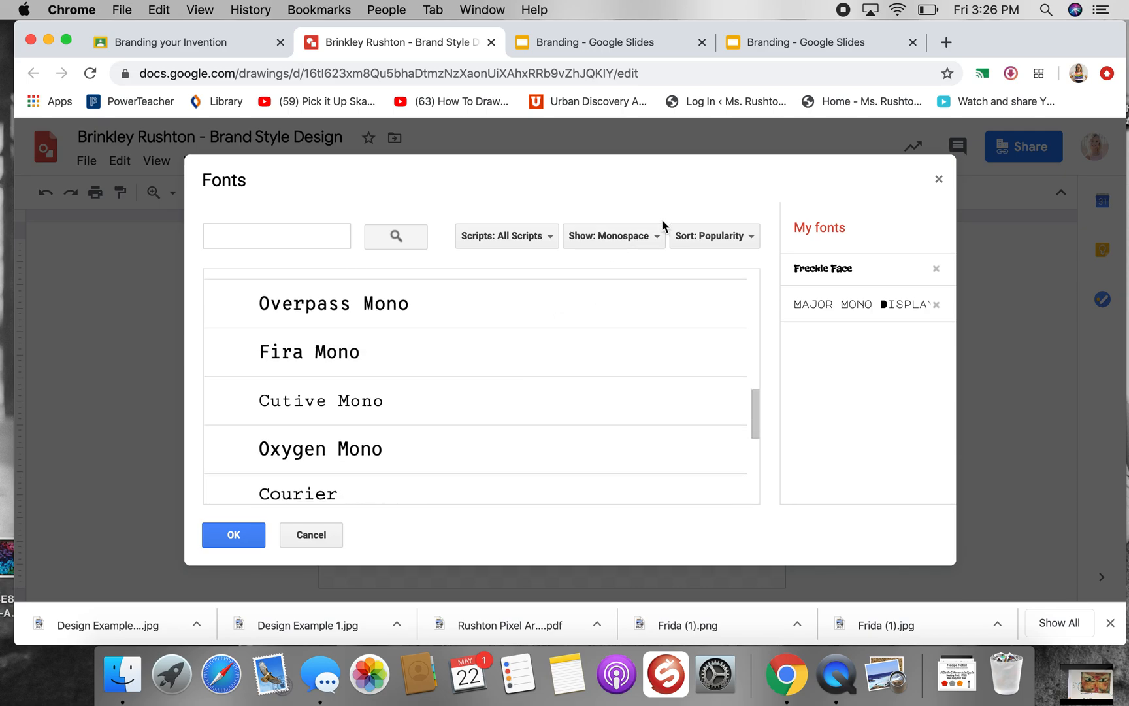
# Switch the catalogue filter to Serif and examine the fonts offered for the heading
pyautogui.click(650, 235)
pyautogui.click(644, 381)
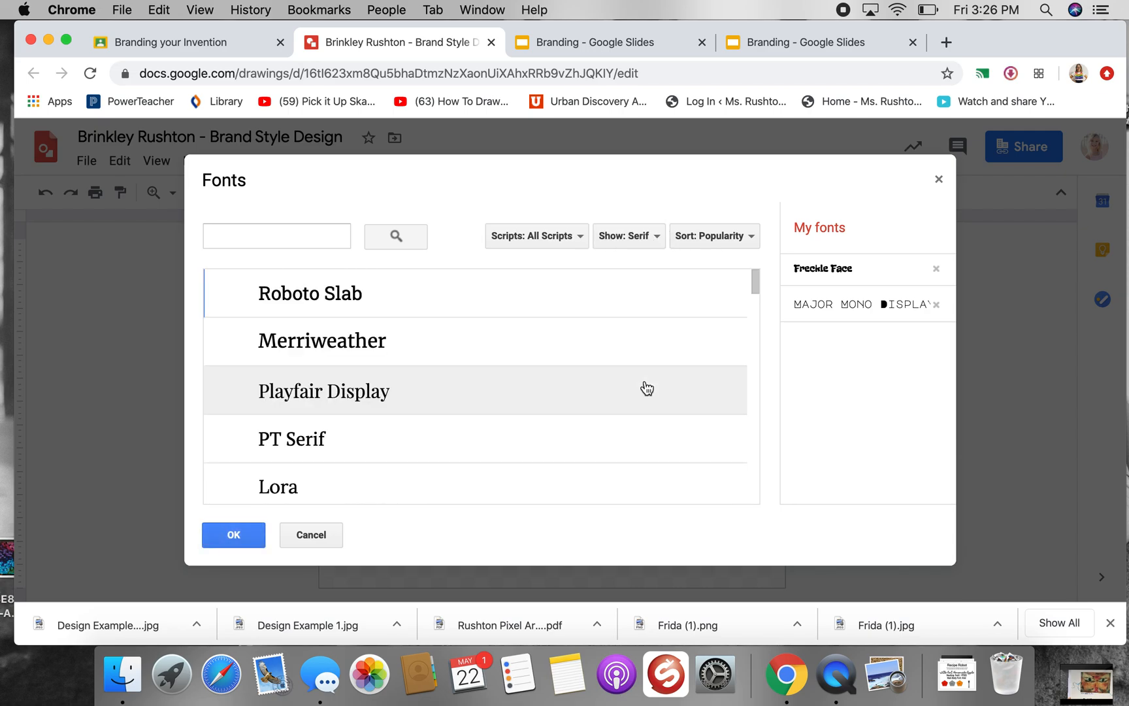
pyautogui.scroll(-2, 507, 377)
pyautogui.scroll(-10, 507, 375)
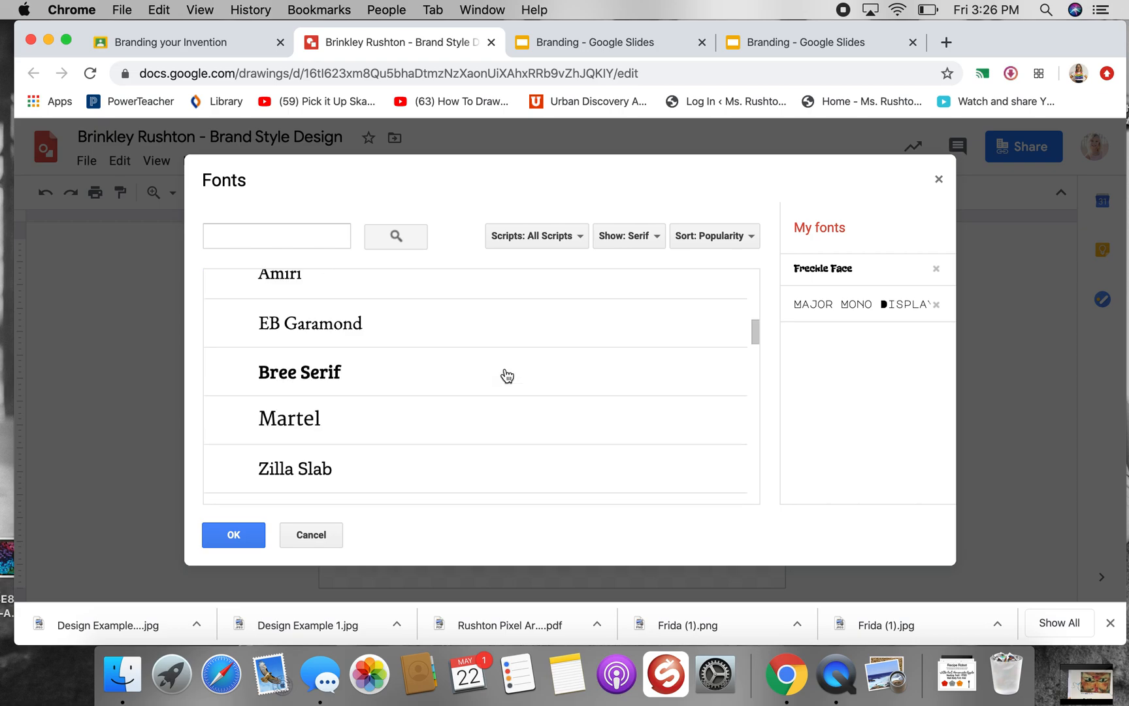
pyautogui.scroll(-3, 507, 375)
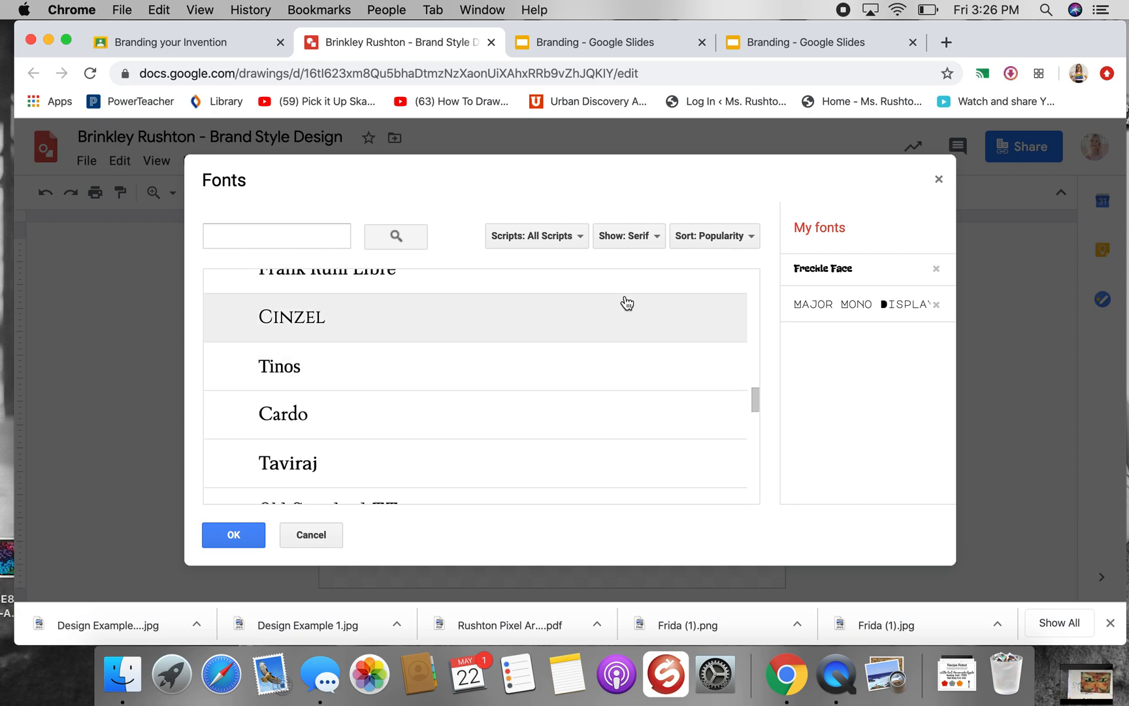
# Show only Sans Serif fonts in the catalogue and browse them for a heading candidate
pyautogui.click(637, 235)
pyautogui.click(674, 410)
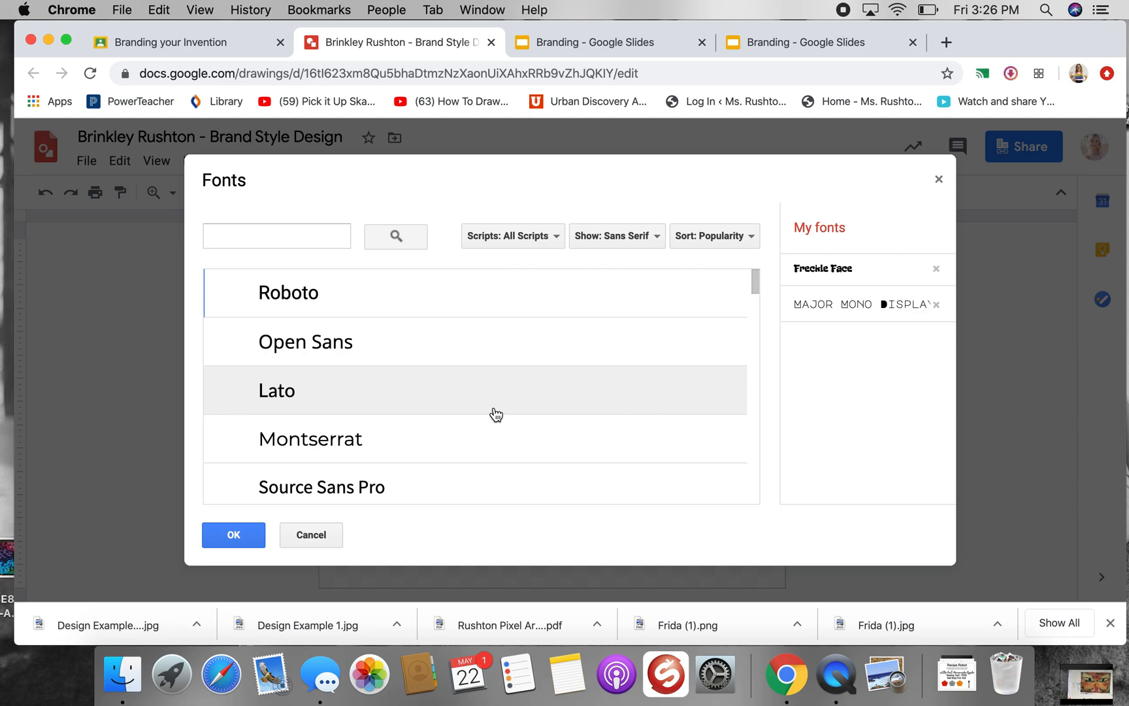
pyautogui.scroll(-1, 496, 414)
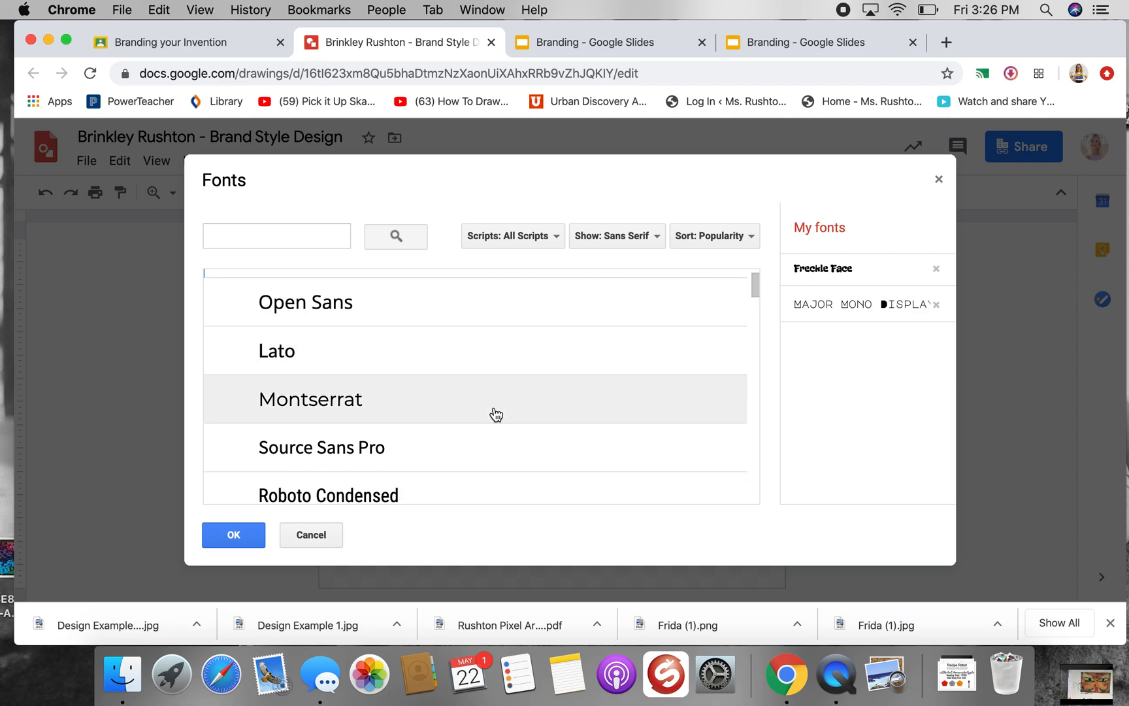
pyautogui.scroll(-3, 496, 414)
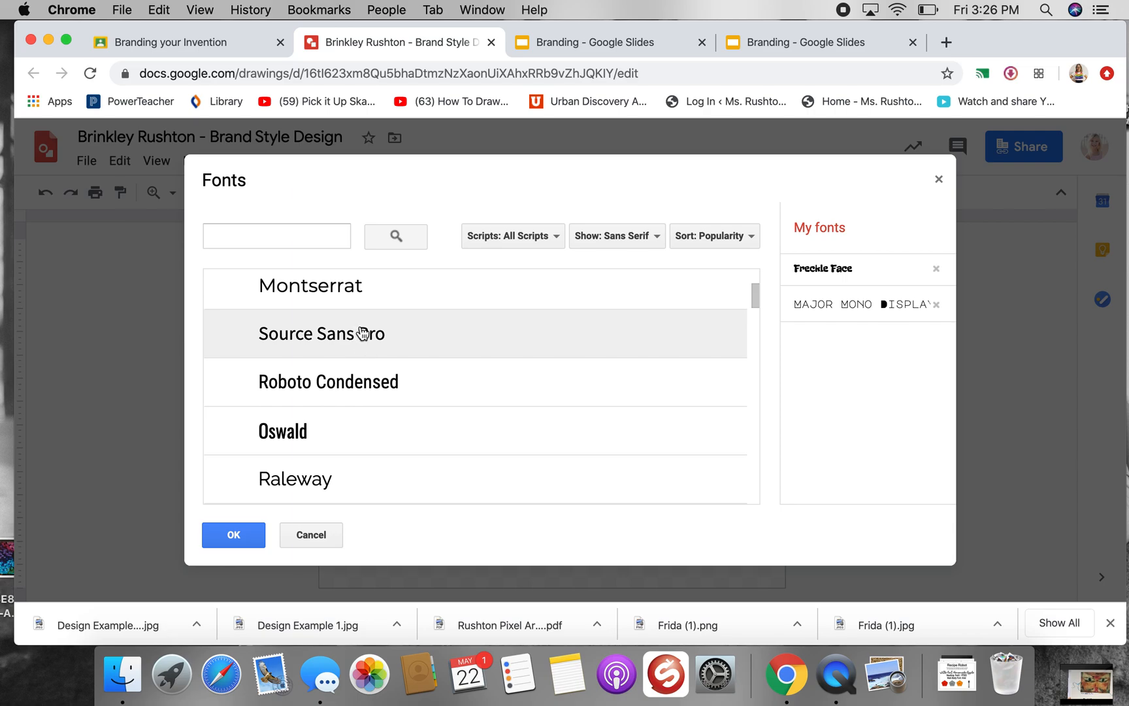
pyautogui.scroll(-15, 463, 479)
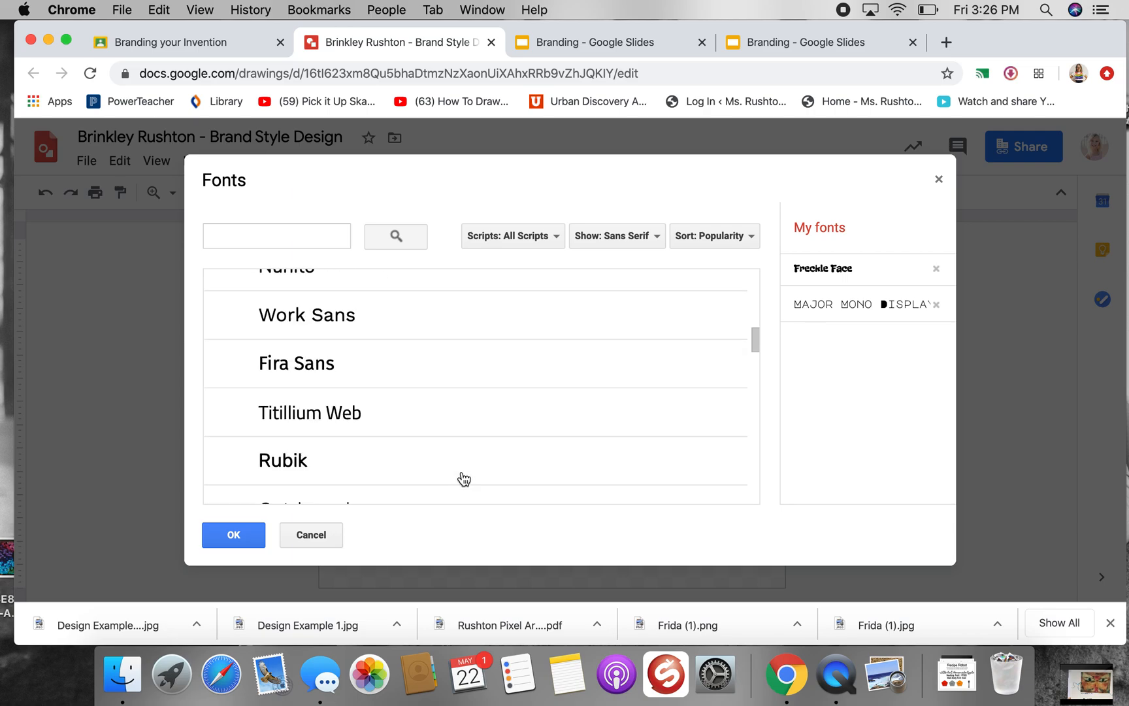
pyautogui.scroll(-15, 464, 479)
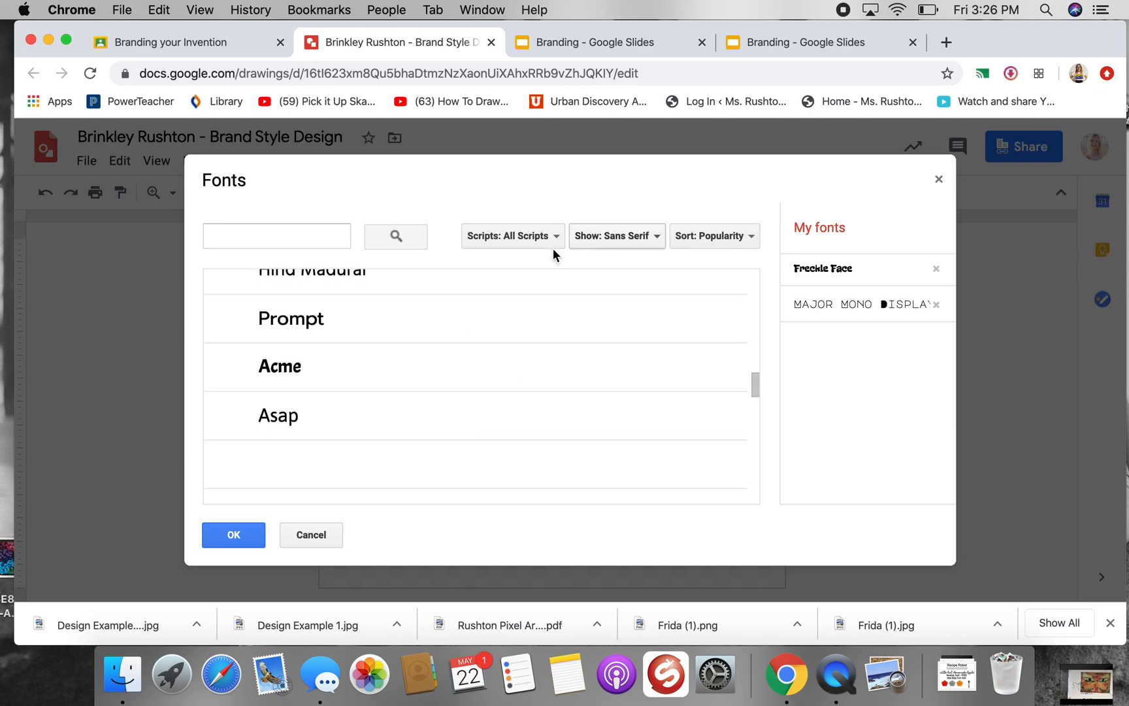
# Show only Display fonts in the catalogue and look through them for a heading font
pyautogui.click(594, 240)
pyautogui.click(624, 298)
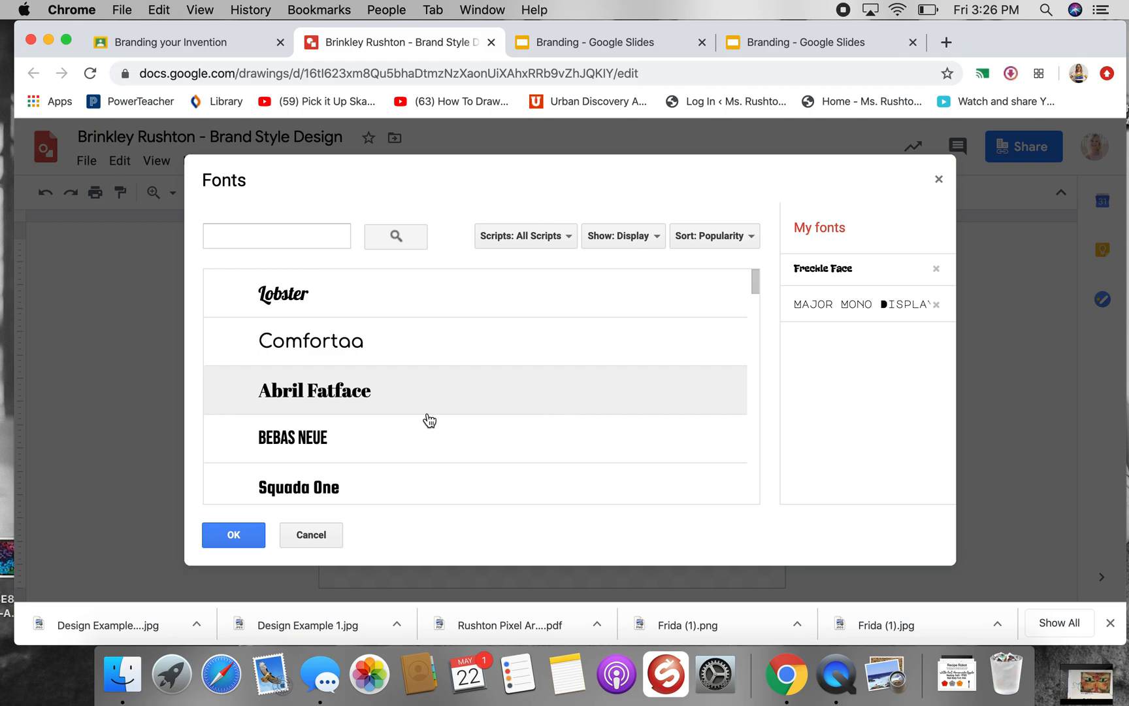
pyautogui.scroll(-10, 500, 433)
pyautogui.scroll(-10, 500, 433)
pyautogui.scroll(-5, 500, 433)
pyautogui.scroll(-10, 501, 434)
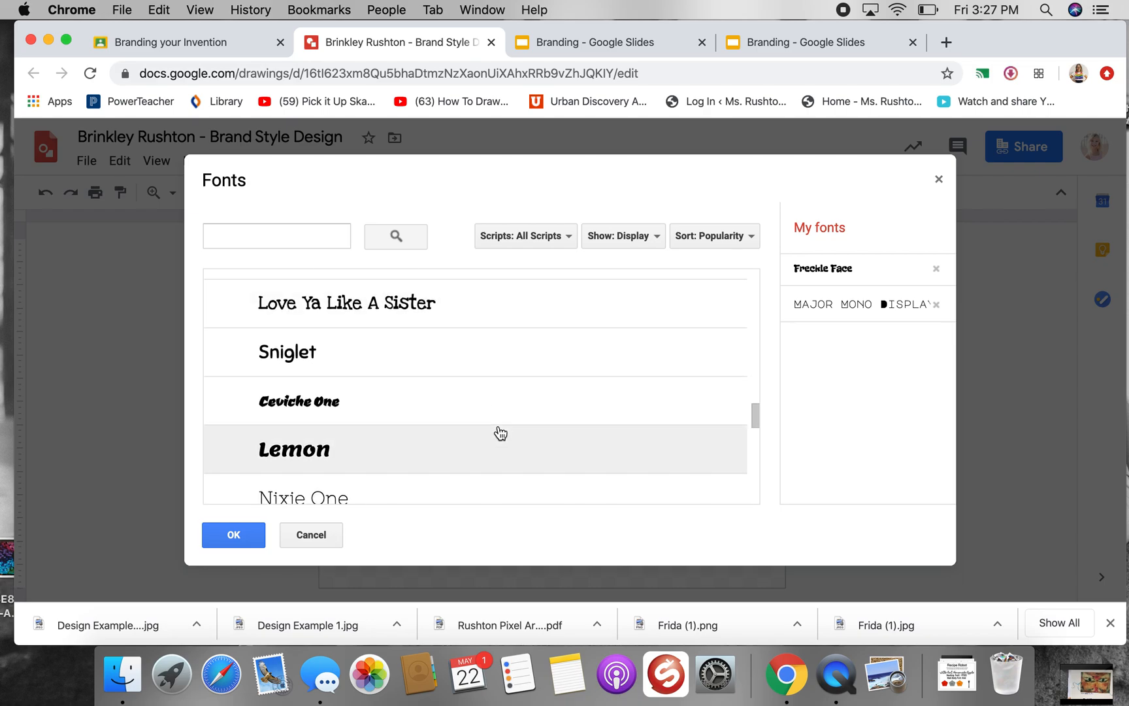
pyautogui.scroll(-3, 501, 433)
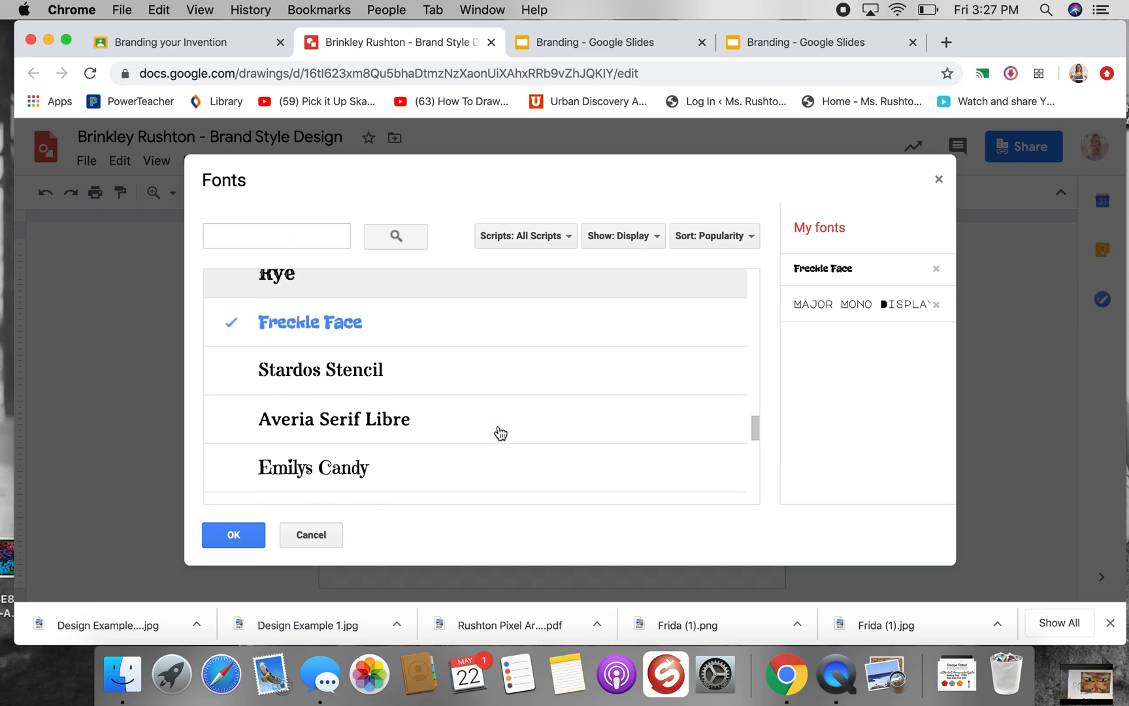
pyautogui.scroll(-4, 501, 433)
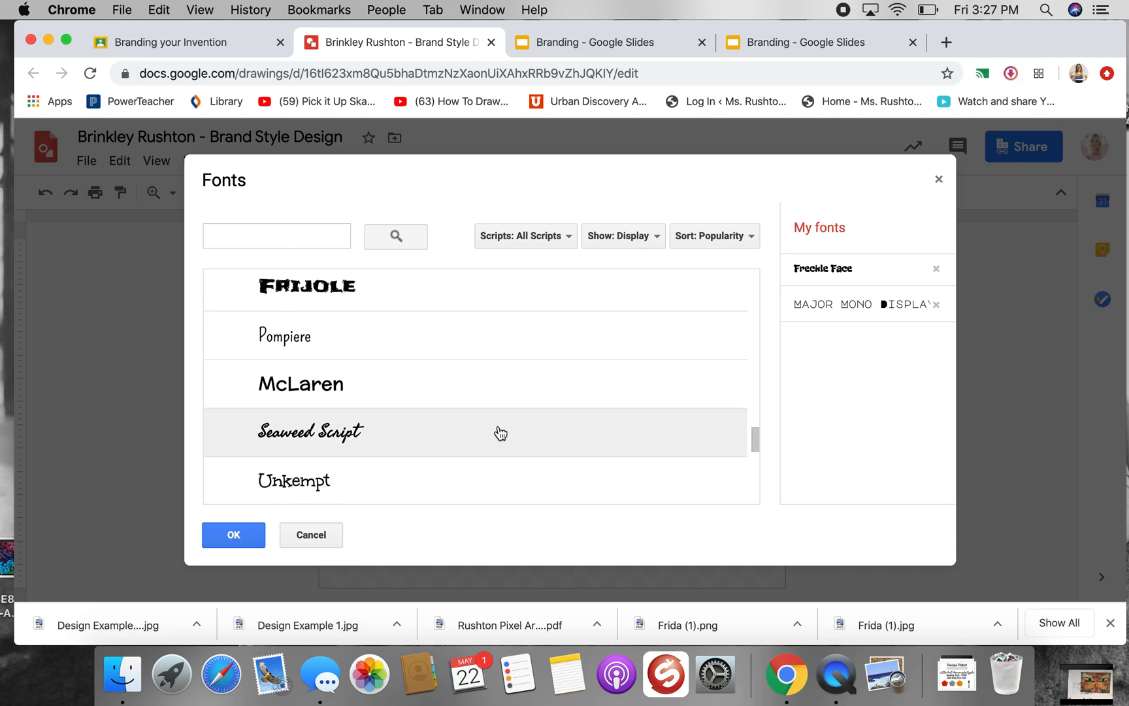
pyautogui.scroll(-7, 501, 433)
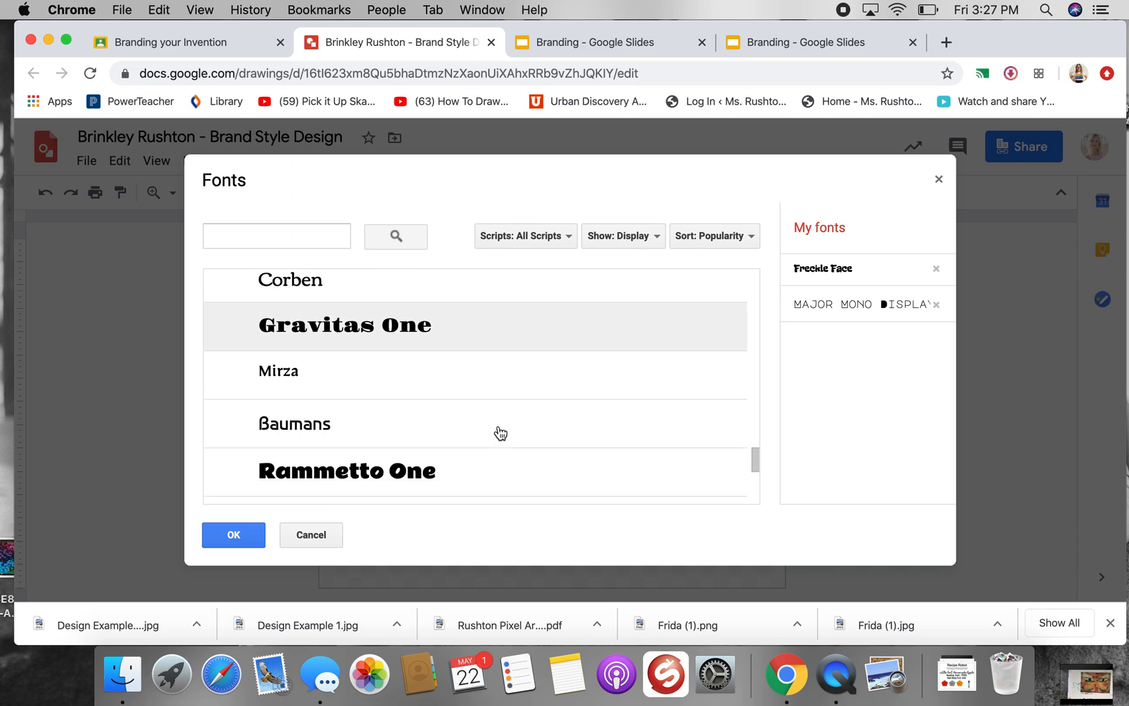
pyautogui.scroll(-3, 501, 433)
pyautogui.scroll(-5, 501, 433)
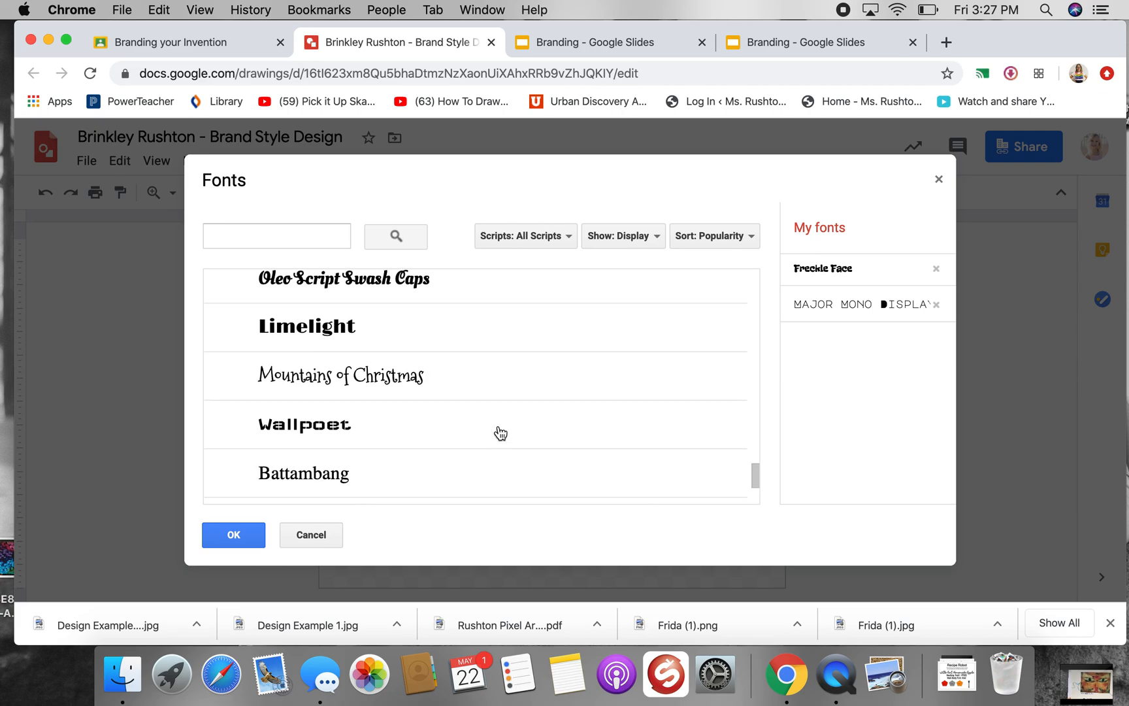
pyautogui.scroll(-6, 500, 433)
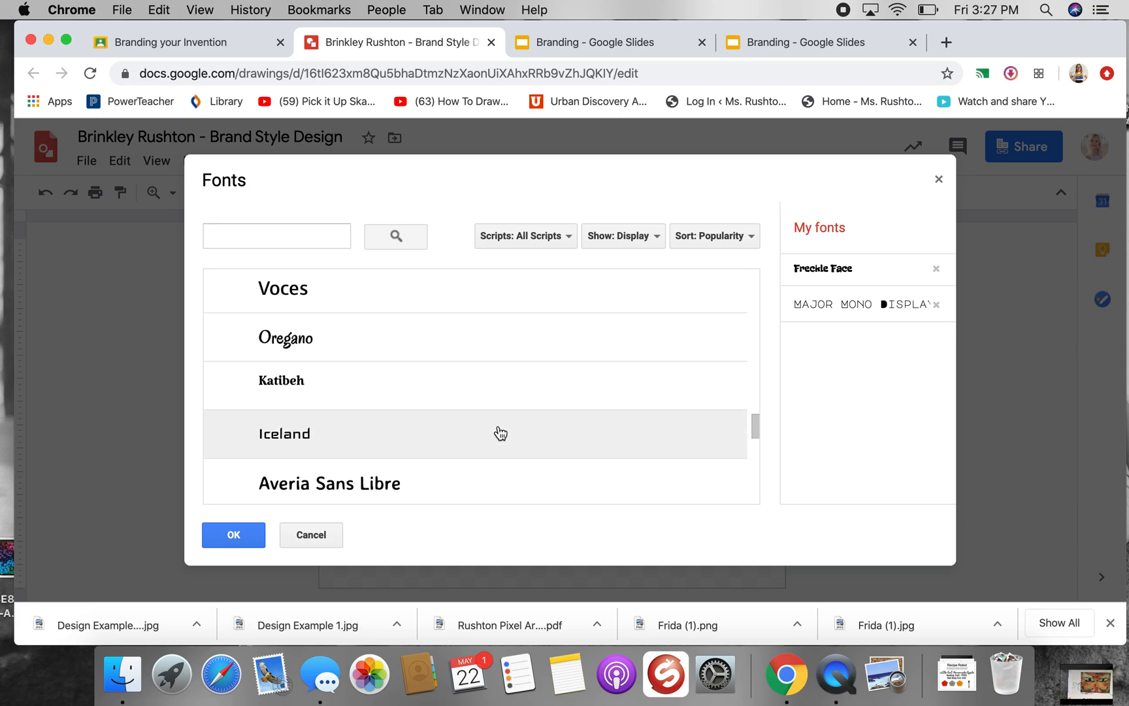
pyautogui.scroll(-2, 501, 433)
pyautogui.scroll(-3, 501, 433)
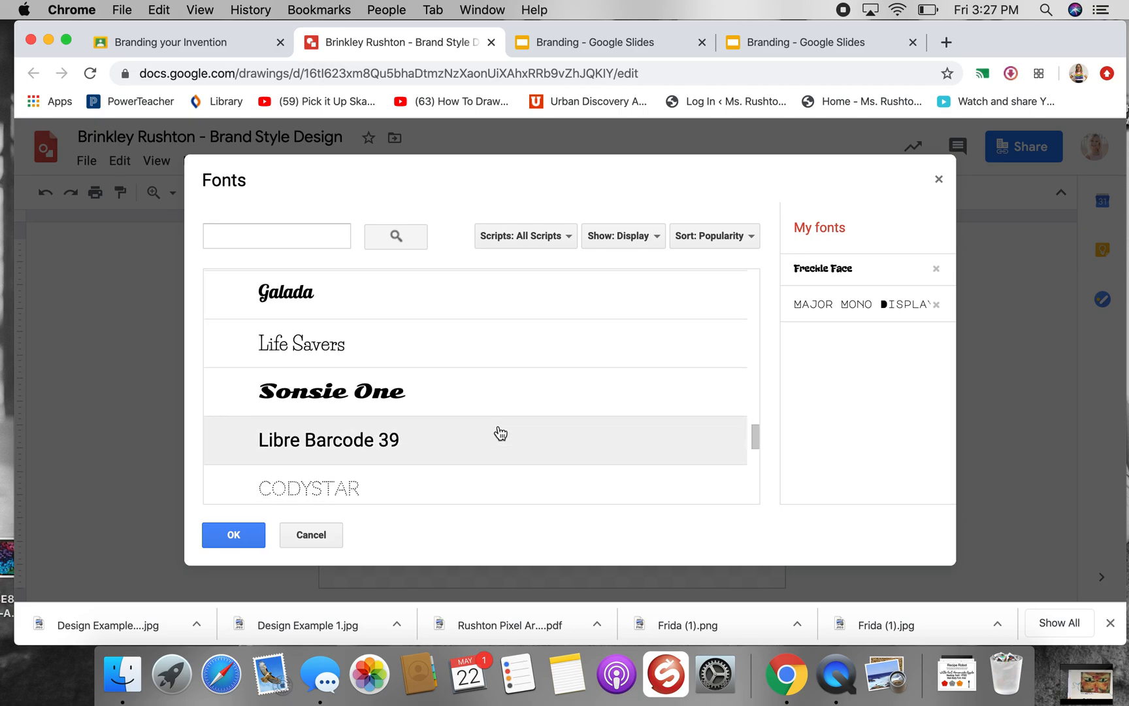
pyautogui.scroll(-6, 501, 433)
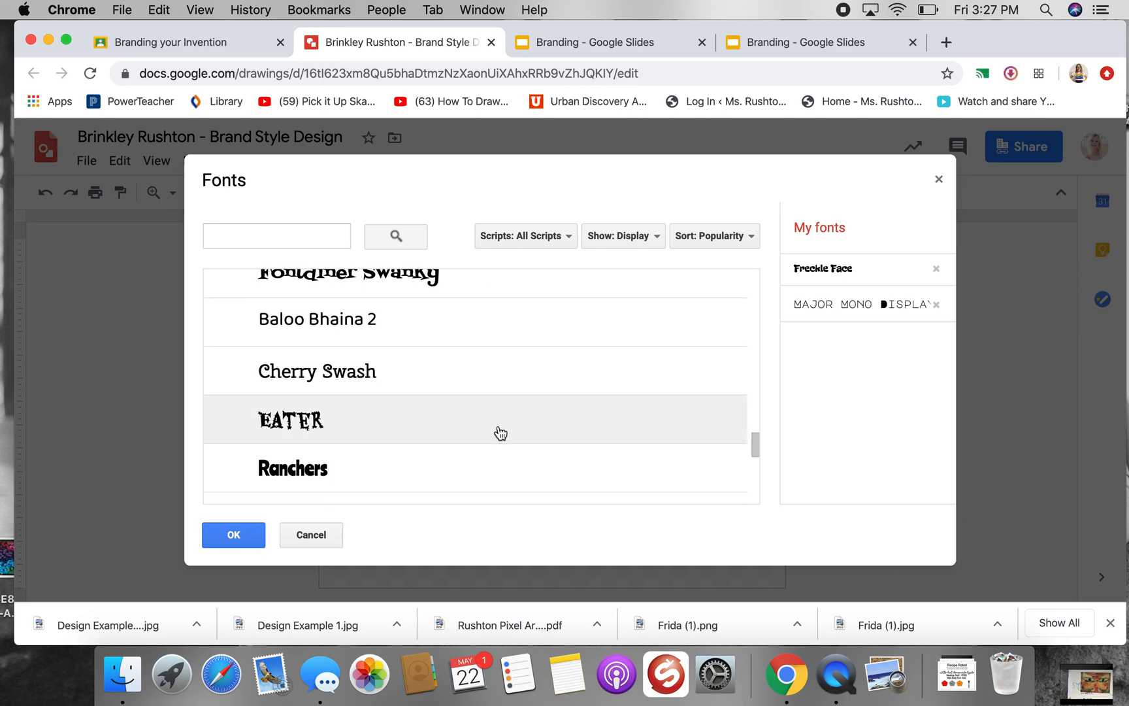
pyautogui.scroll(-4, 500, 433)
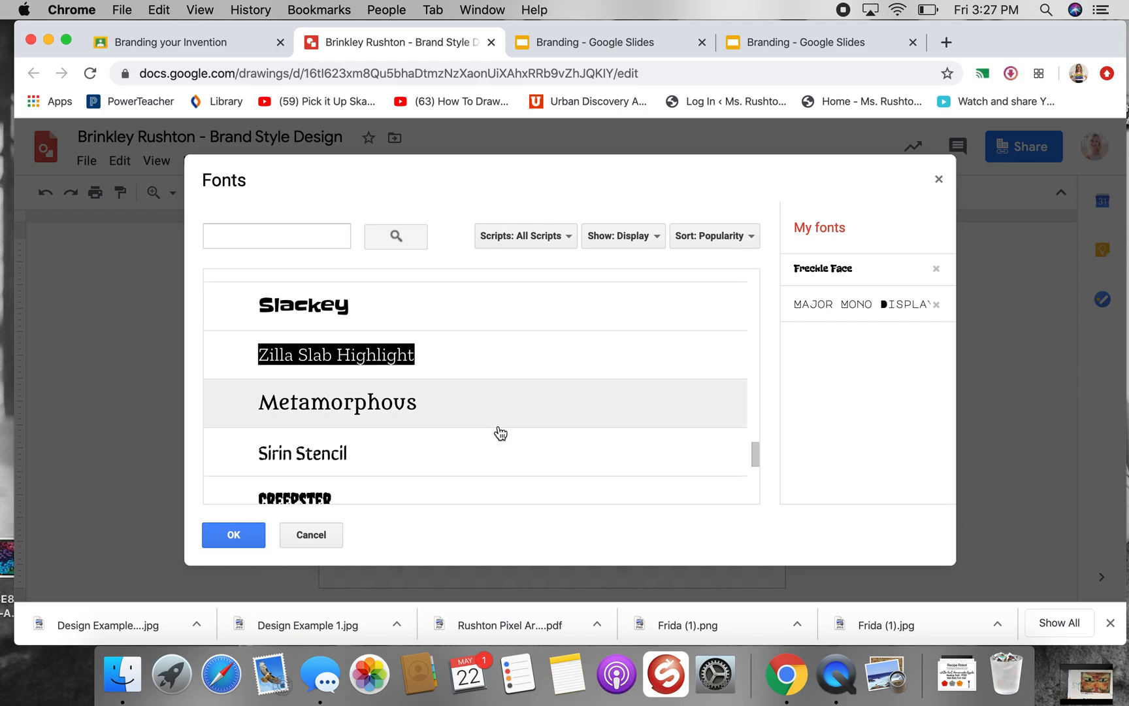
pyautogui.scroll(-3, 500, 433)
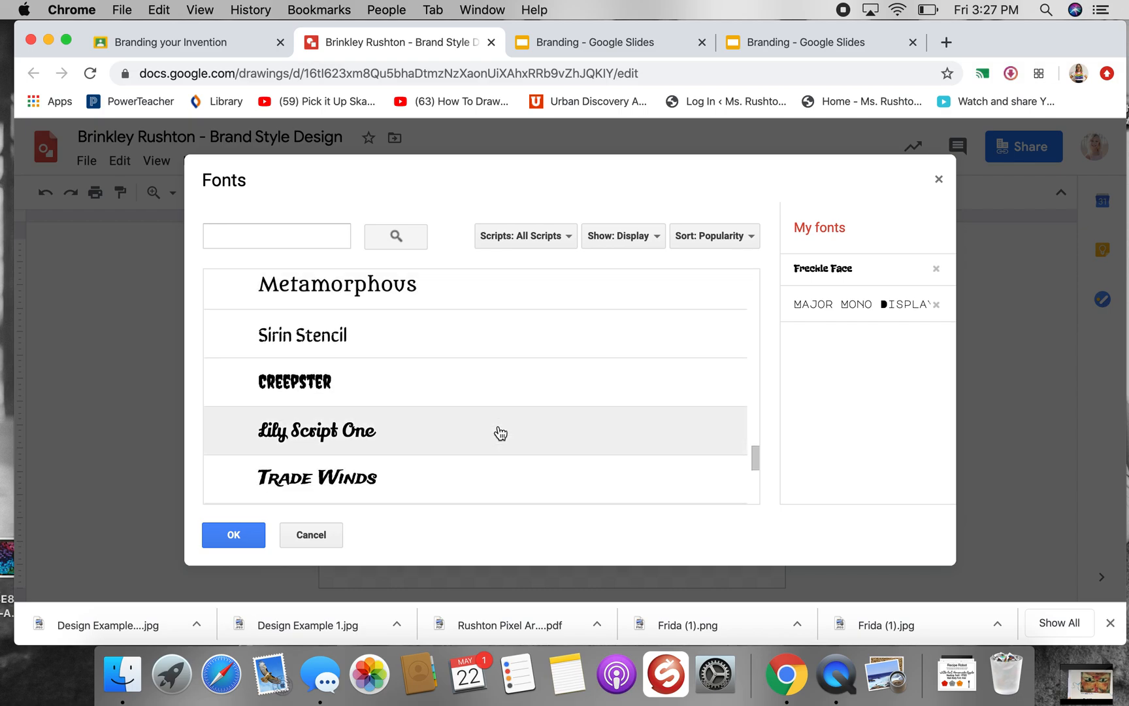
pyautogui.scroll(-2, 500, 434)
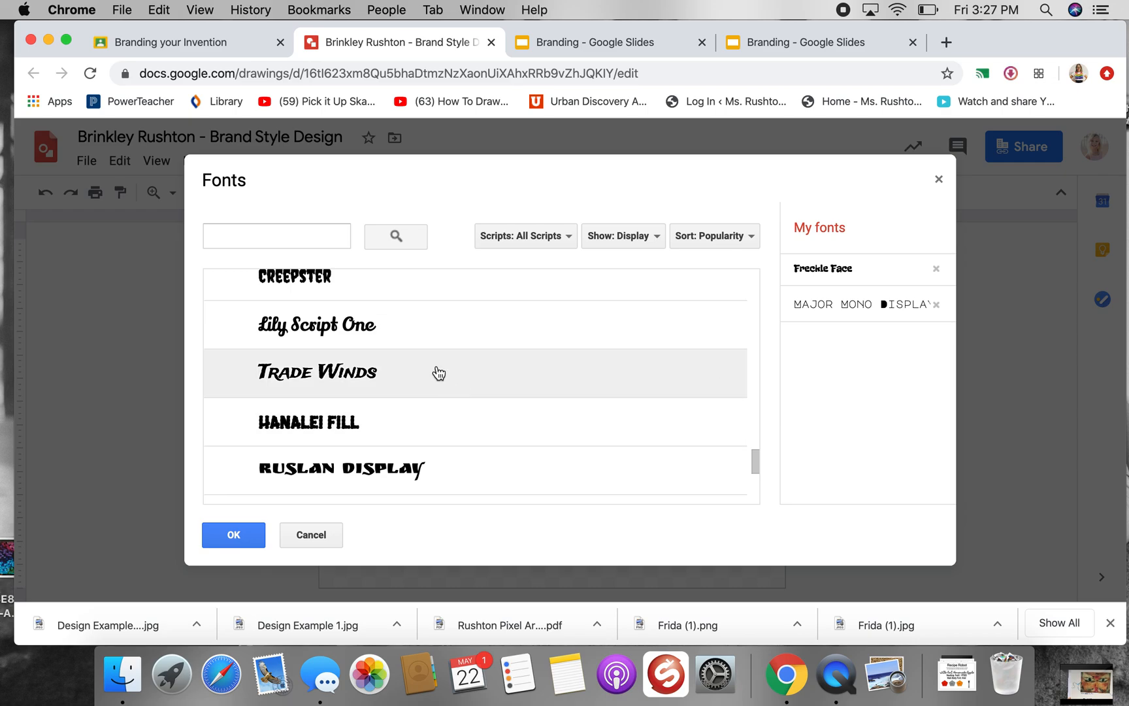
pyautogui.scroll(-3, 462, 401)
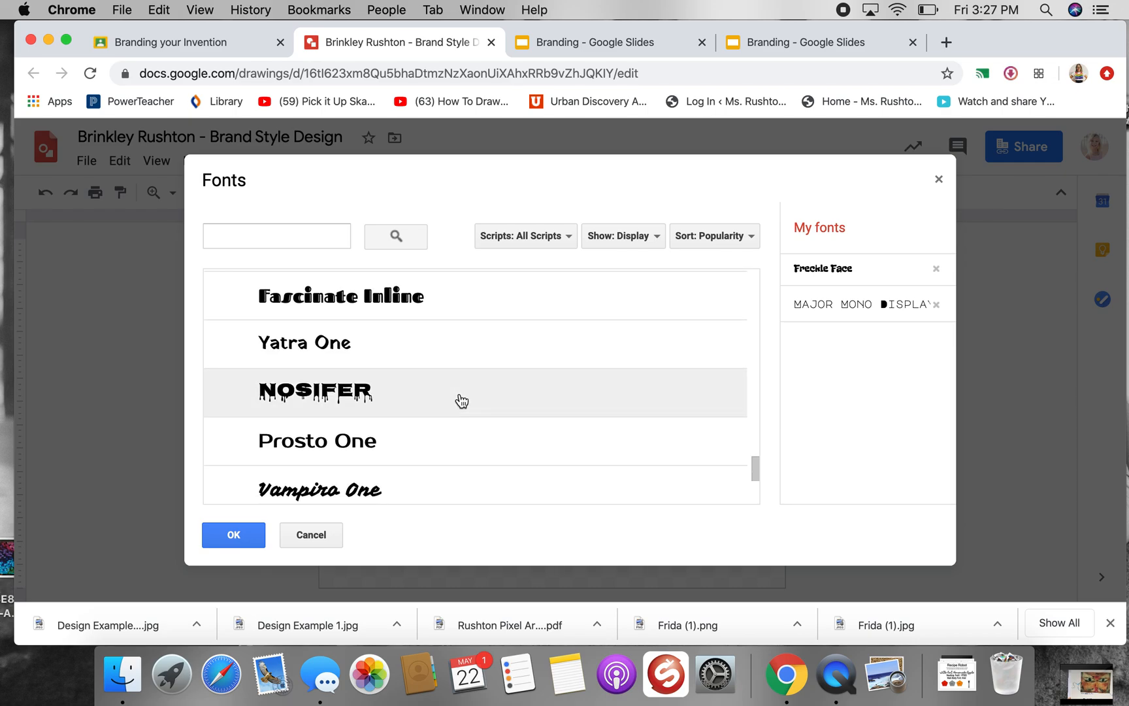
pyautogui.scroll(-3, 462, 401)
pyautogui.scroll(-6, 462, 401)
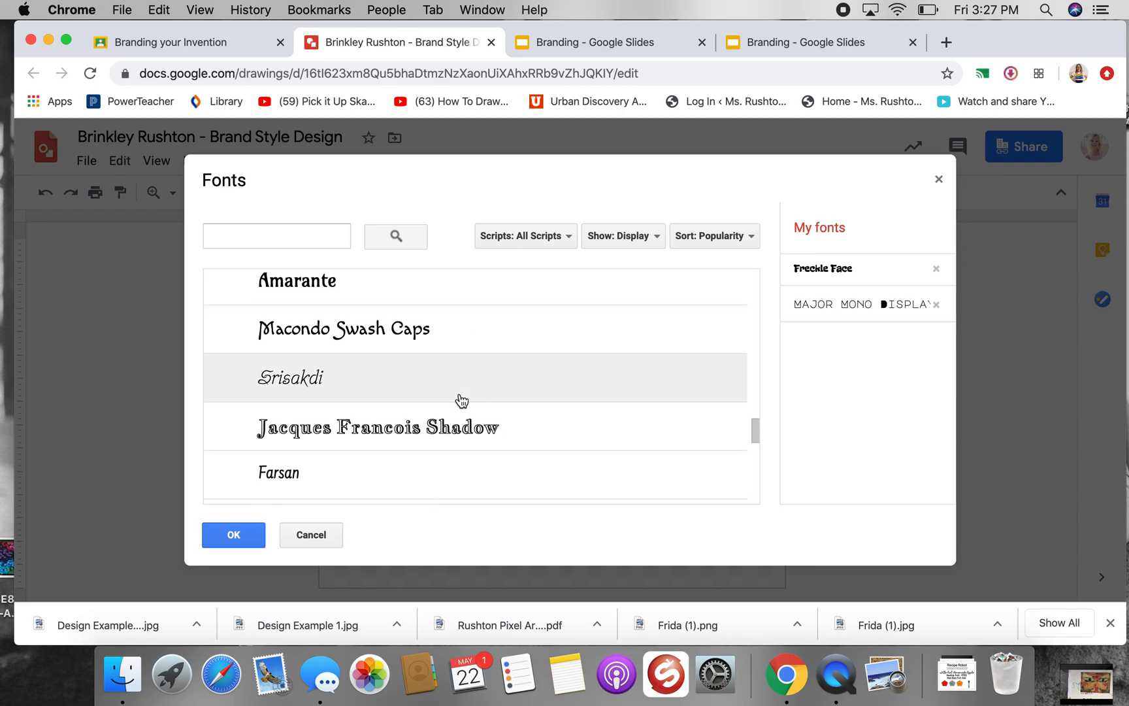
pyautogui.scroll(-3, 462, 401)
pyautogui.scroll(-5, 462, 401)
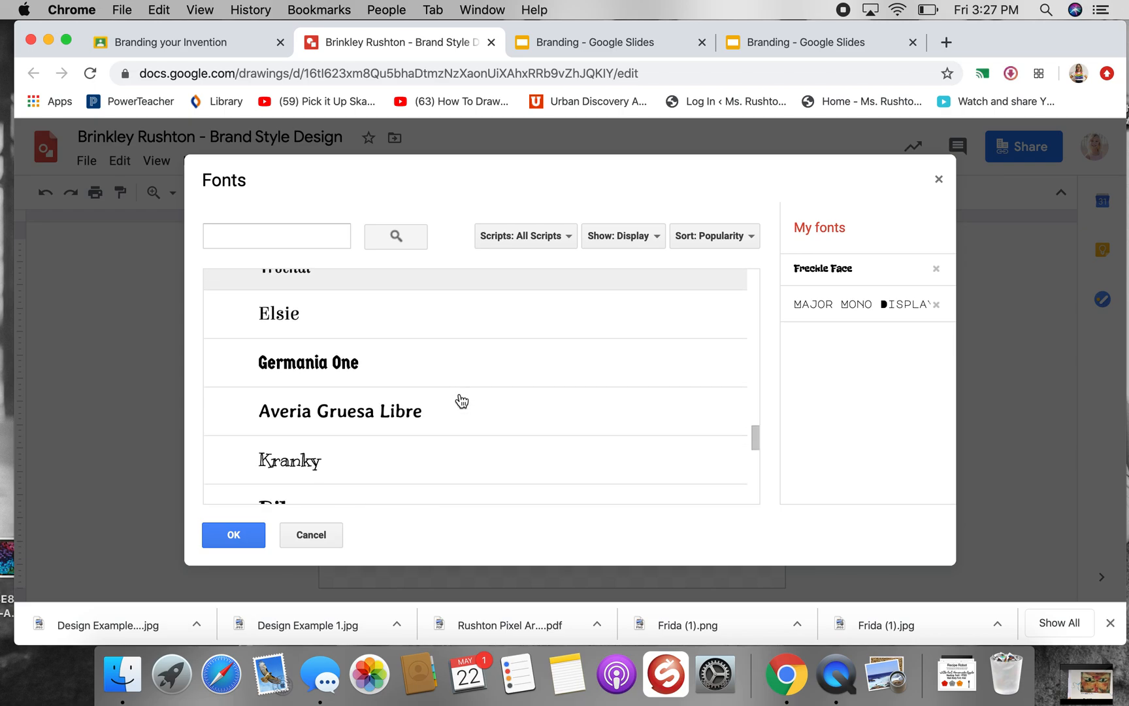
pyautogui.scroll(-5, 462, 402)
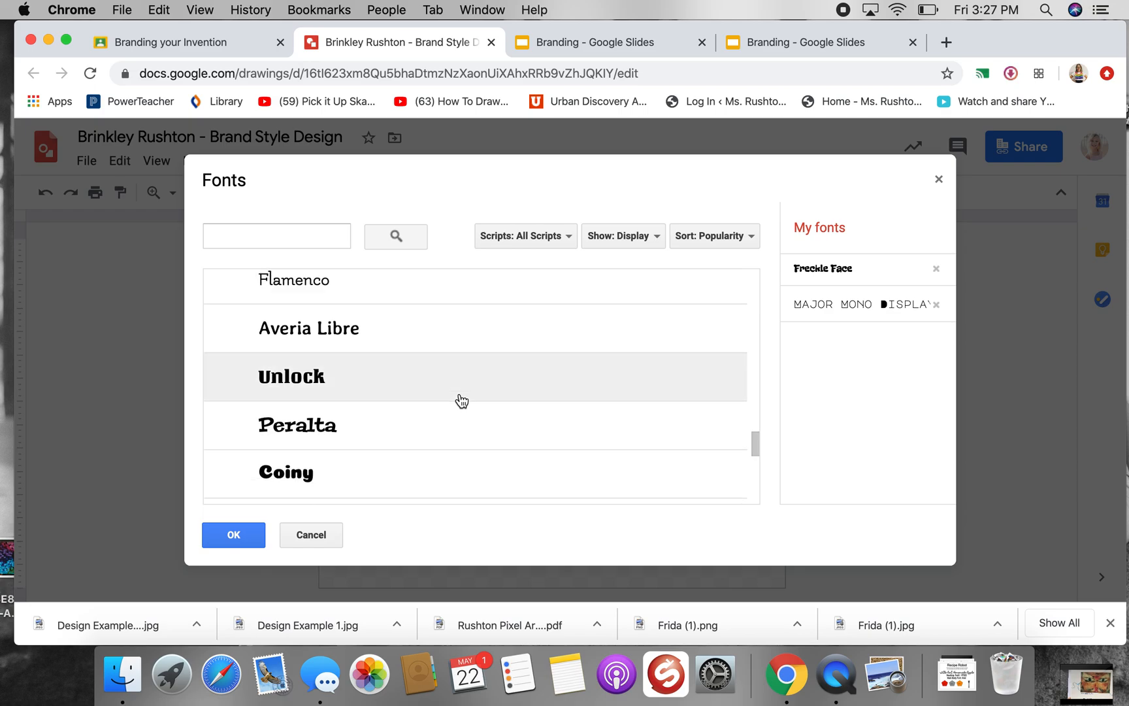
# Apply the Sarina font to the heading font line and narrow the line to fit within the page
pyautogui.click(432, 399)
pyautogui.click(247, 538)
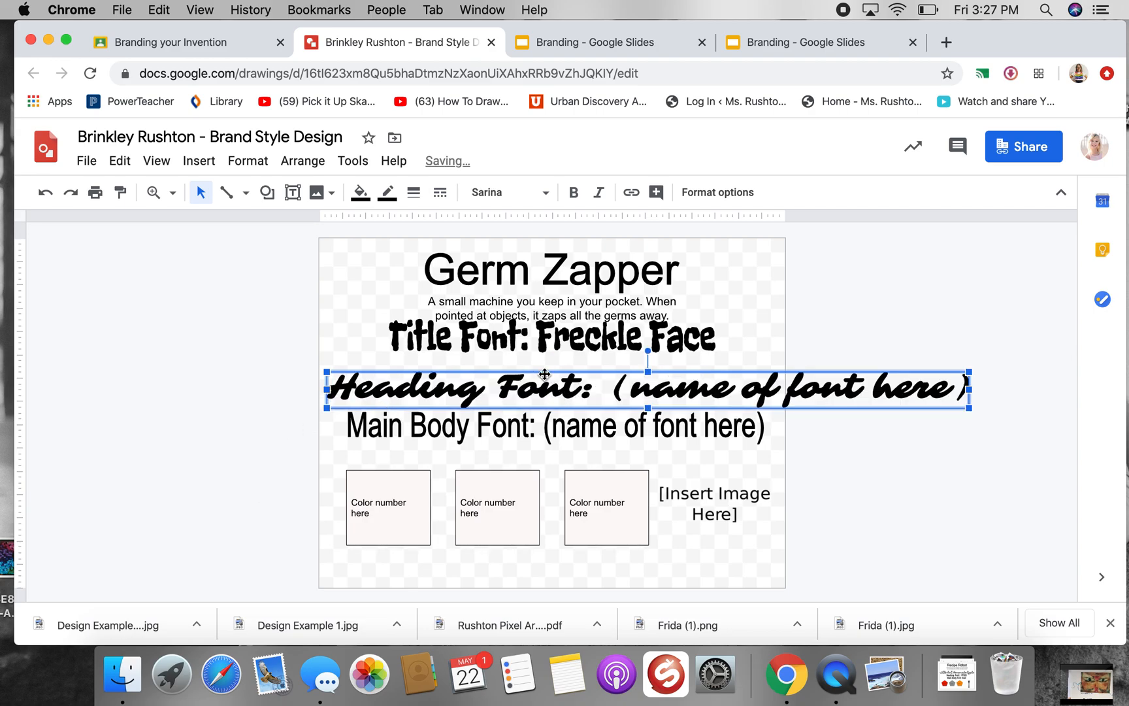
pyautogui.moveTo(969, 371); pyautogui.dragTo(749, 370)
# Replace the heading line's font-name placeholder with "Sarina" and centre the line beneath the title font line
pyautogui.doubleClick(613, 373)
pyautogui.click(517, 436)
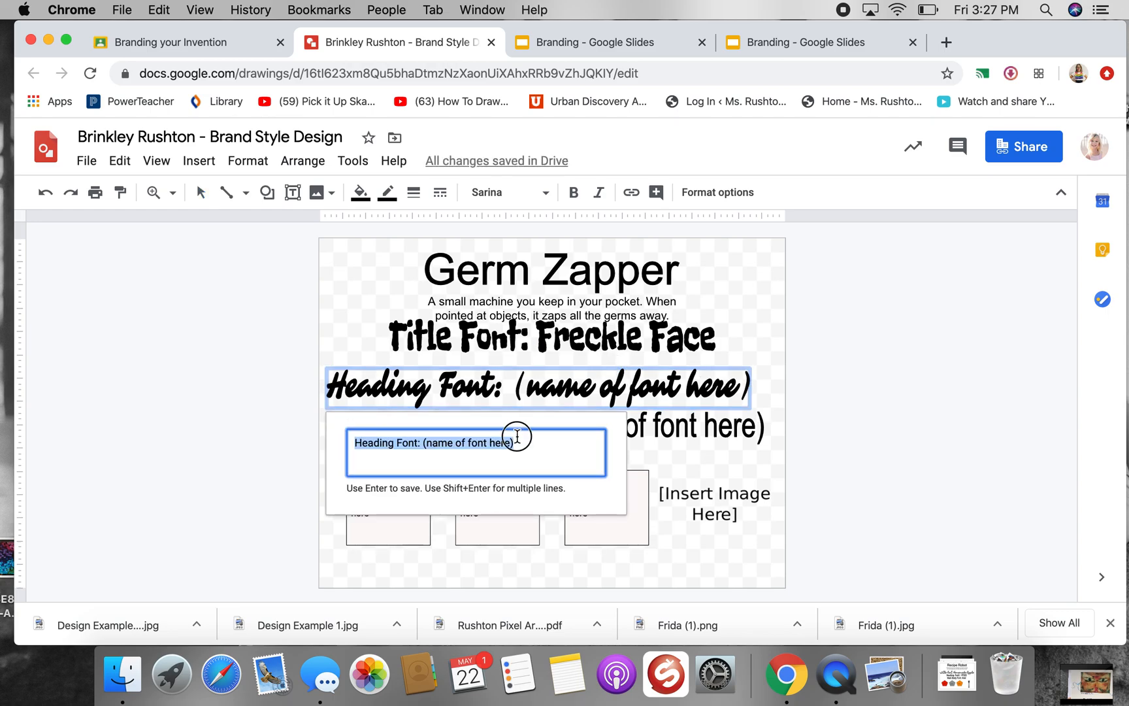
pyautogui.moveTo(515, 442); pyautogui.dragTo(426, 443)
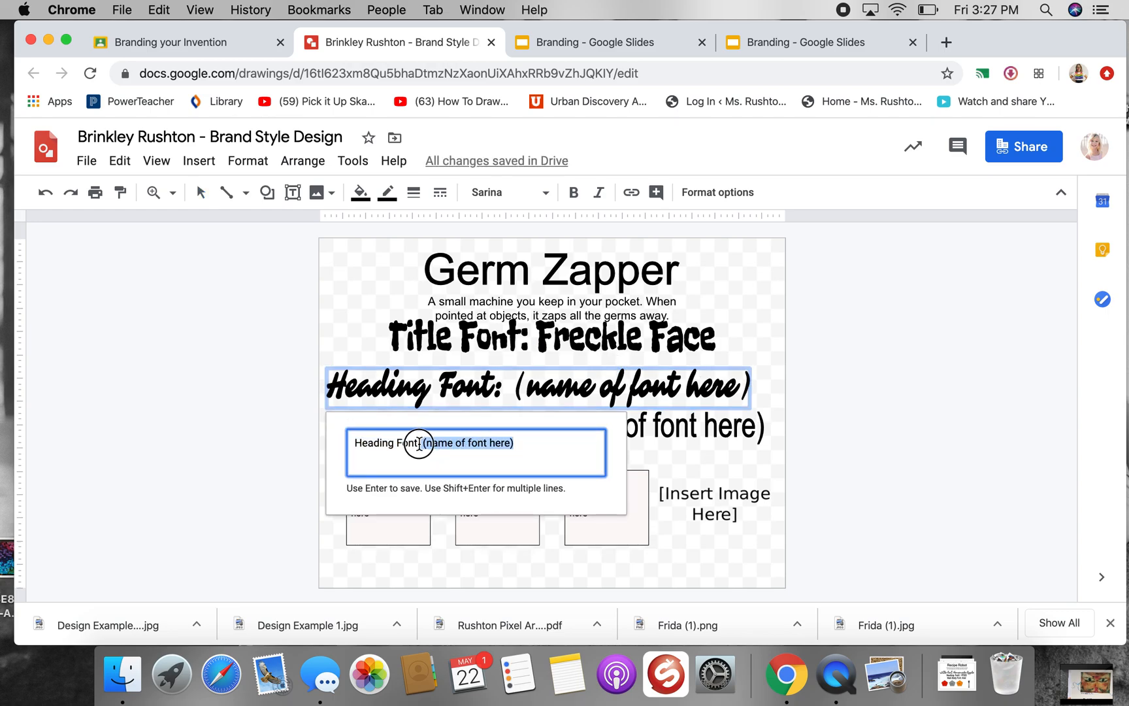
pyautogui.press('BackSpace')
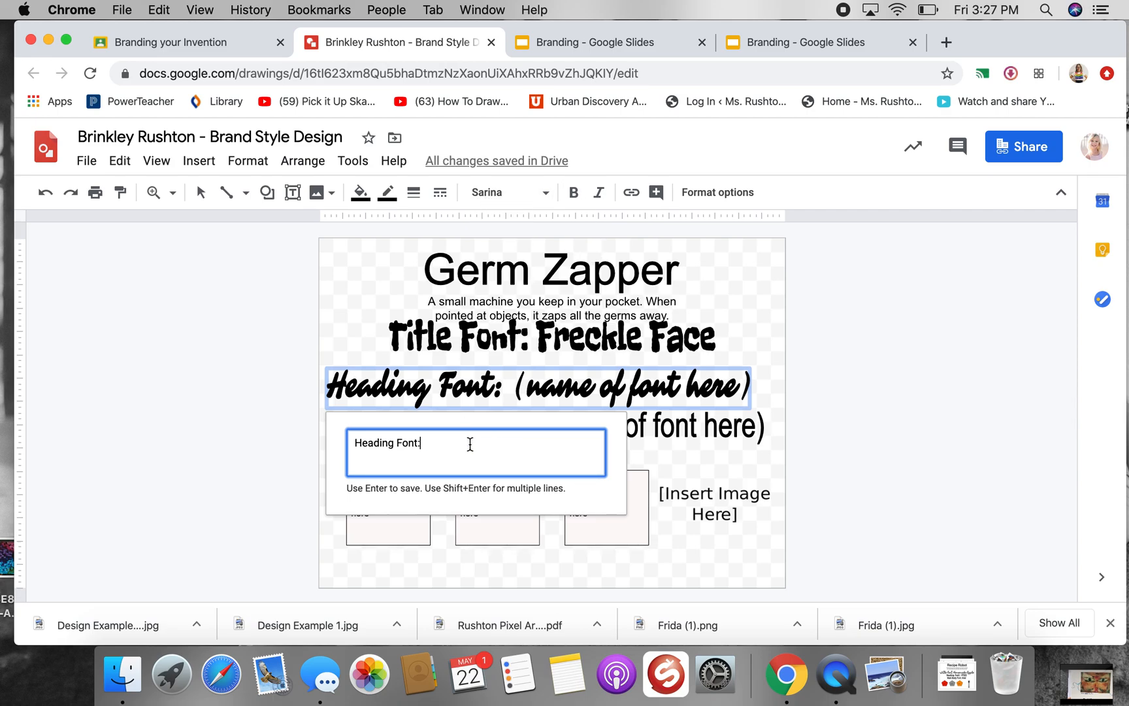
pyautogui.write('Sarn')
pyautogui.write('ina')
pyautogui.press('Return')
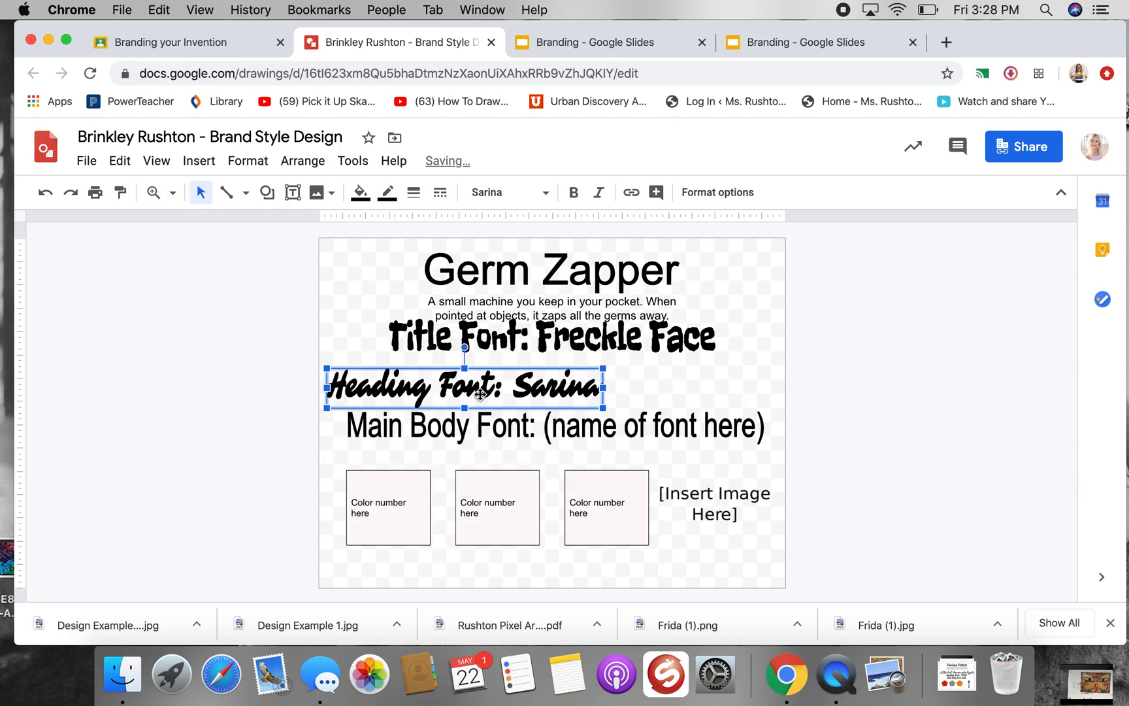
pyautogui.moveTo(528, 390); pyautogui.dragTo(565, 392)
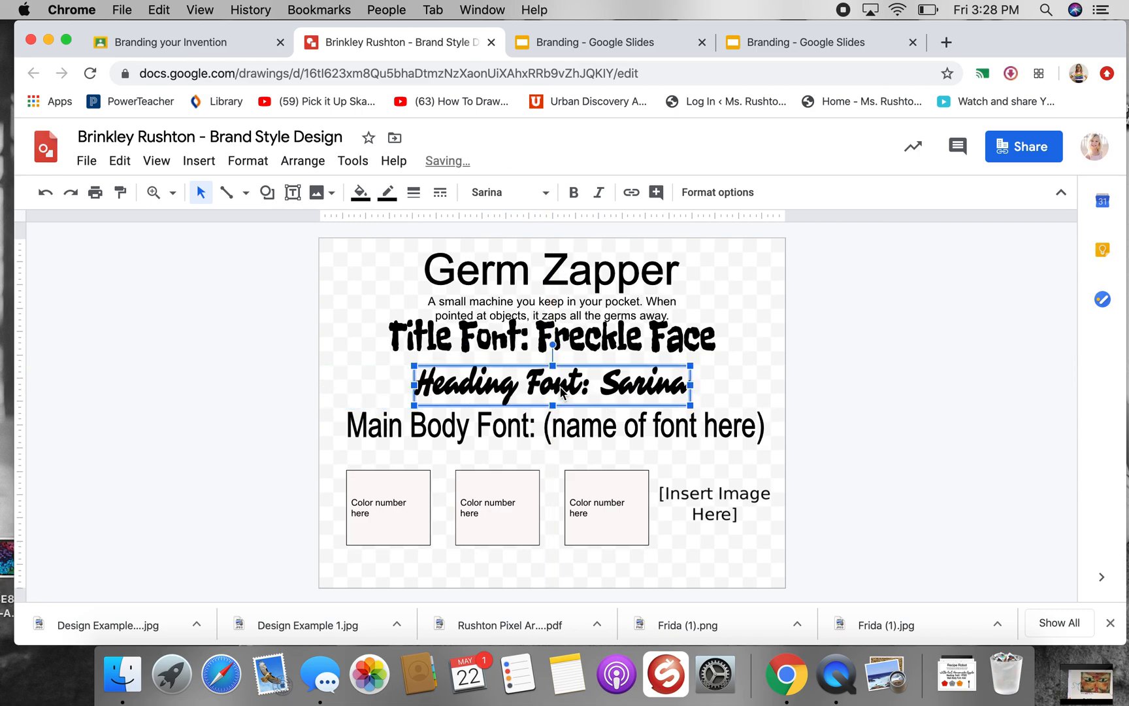
# Set the font of the main body font line to Montserrat
pyautogui.click(551, 426)
pyautogui.doubleClick(550, 425)
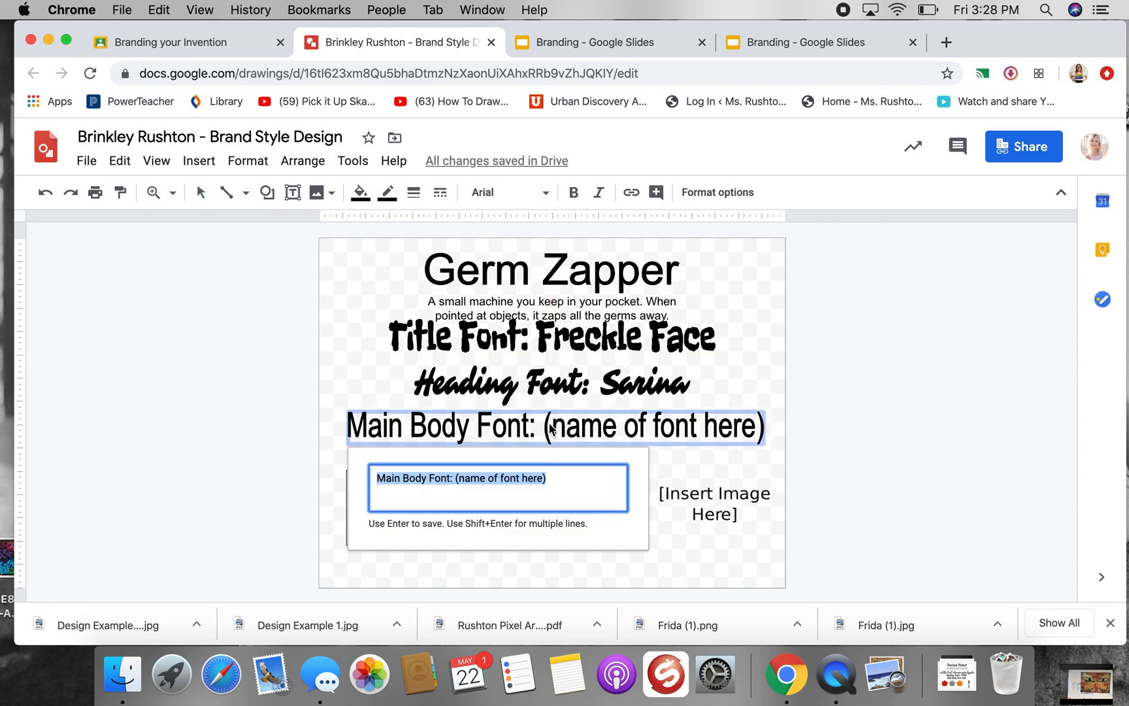
pyautogui.click(551, 426)
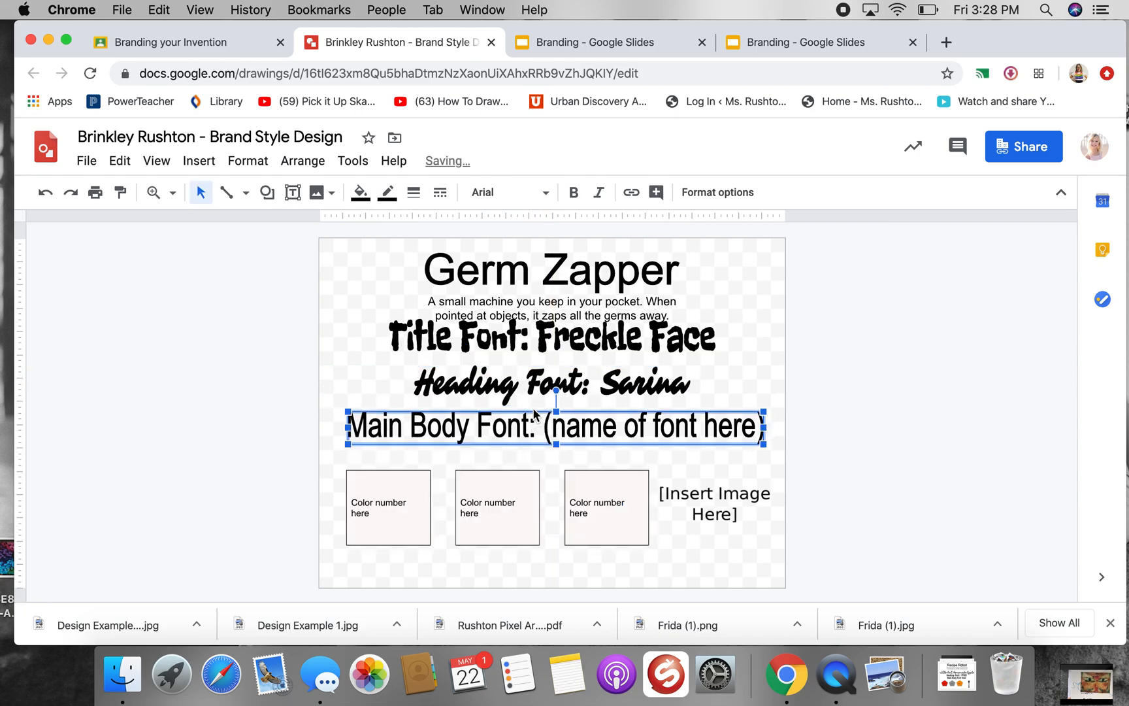
pyautogui.click(549, 192)
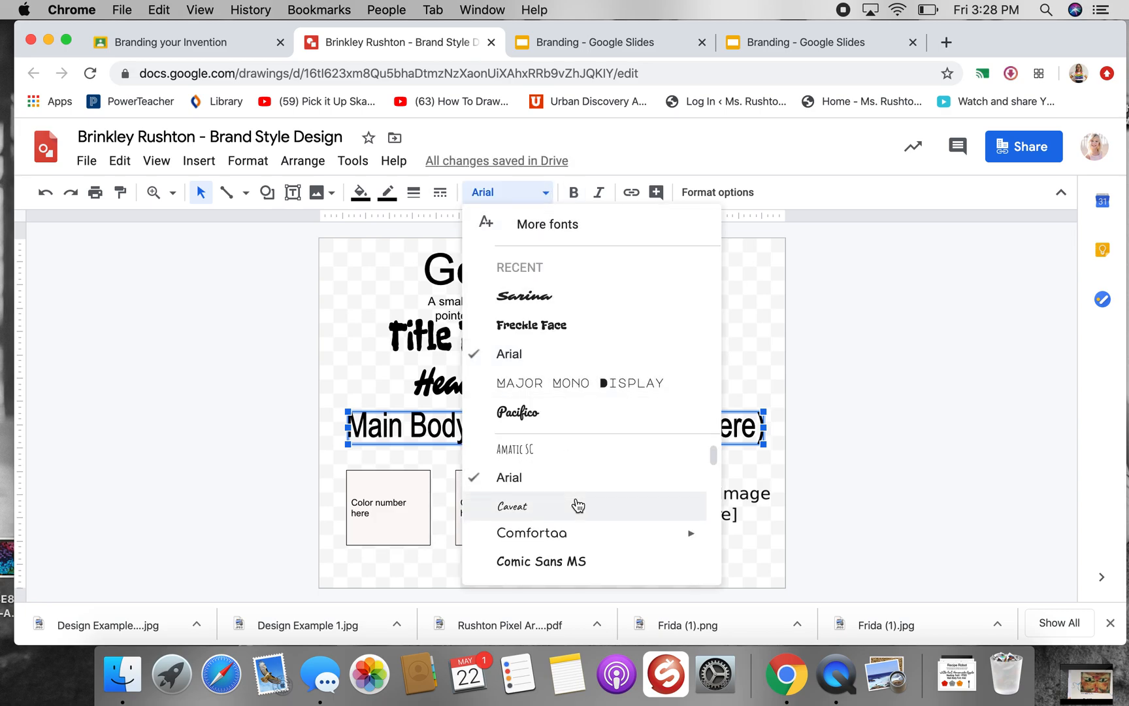
pyautogui.scroll(-3, 578, 506)
pyautogui.scroll(-5, 578, 507)
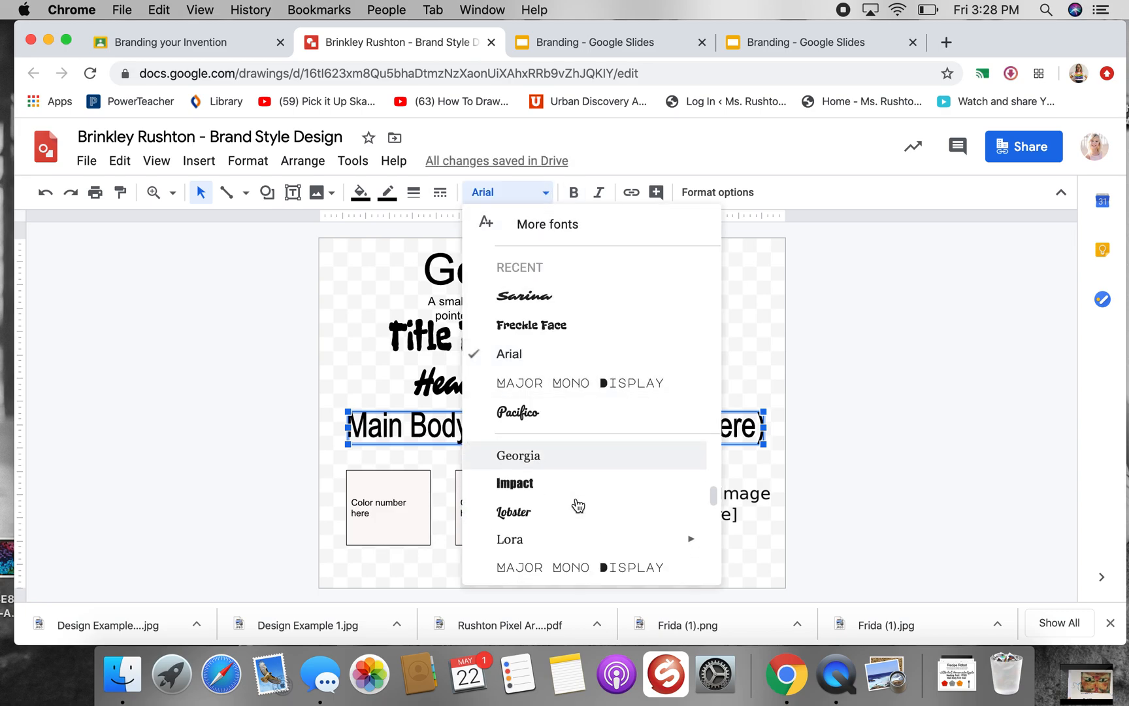
pyautogui.scroll(-2, 578, 506)
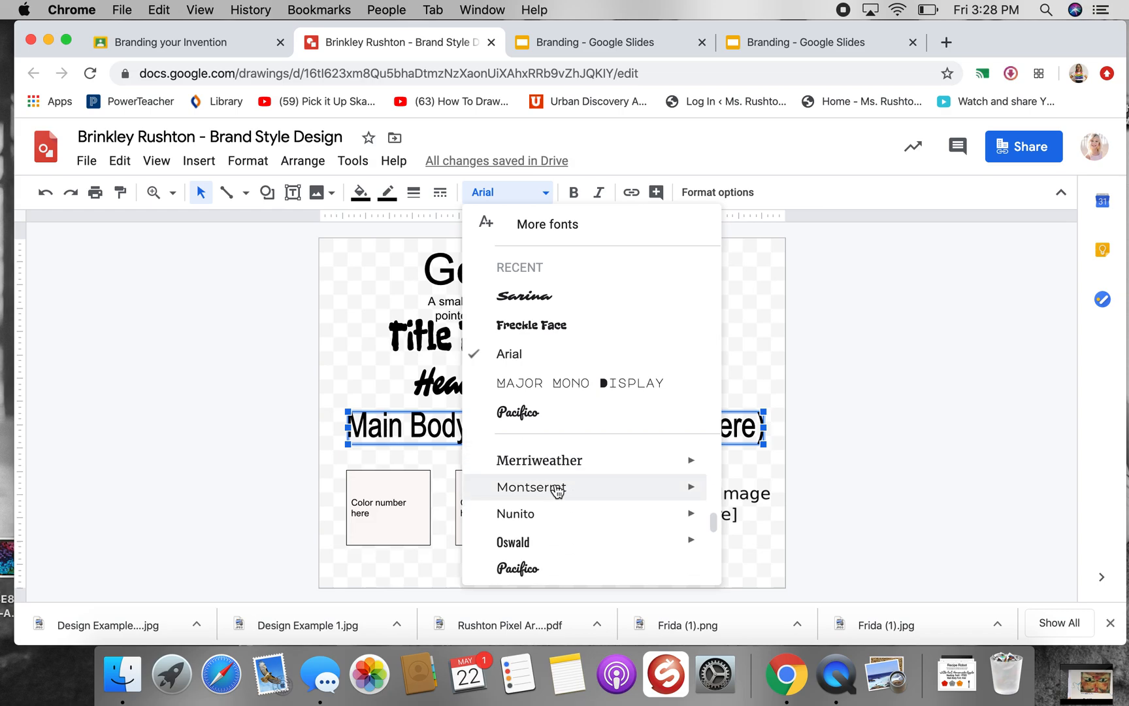
pyautogui.click(556, 489)
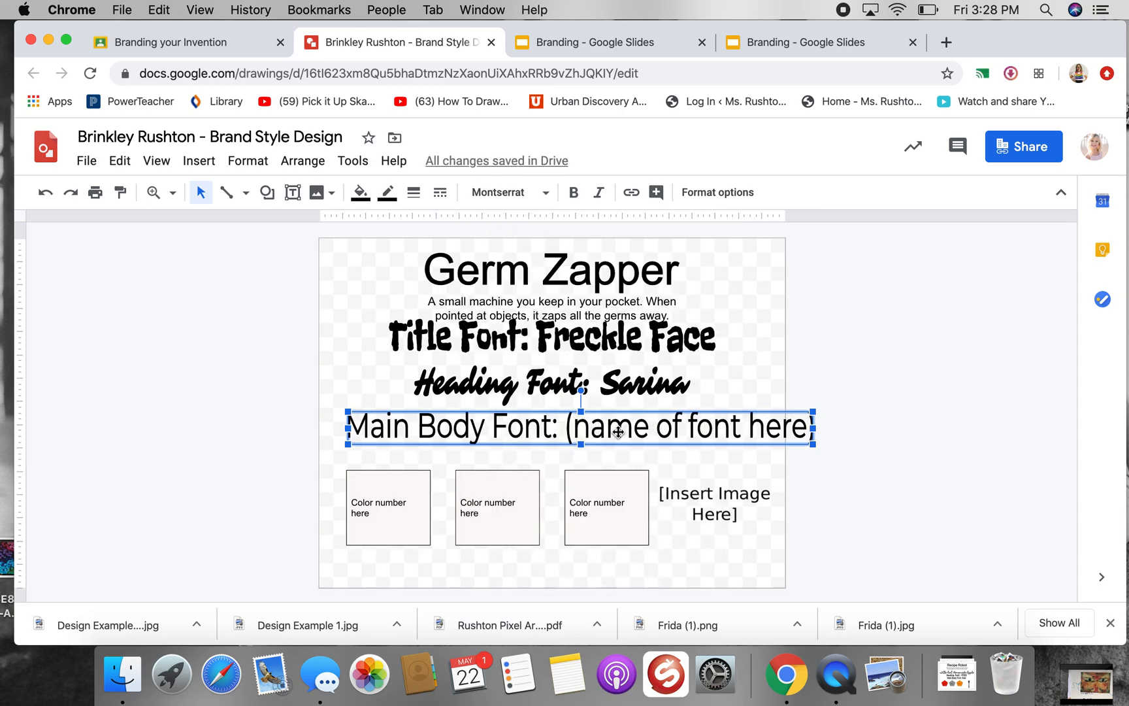
# Replace the main body line's font-name placeholder with "Montserrat" and centre the line on the page
pyautogui.doubleClick(617, 430)
pyautogui.click(555, 470)
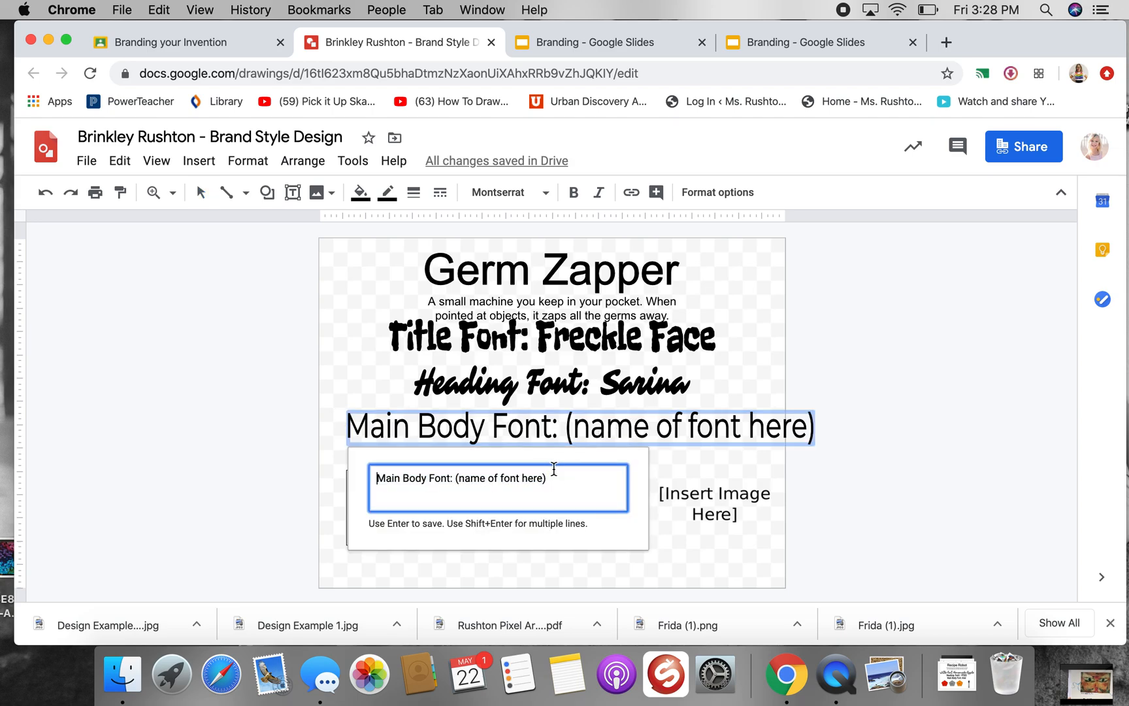
pyautogui.moveTo(553, 478); pyautogui.dragTo(456, 478)
pyautogui.write('Montserrat')
pyautogui.press('Return')
pyautogui.click(579, 425)
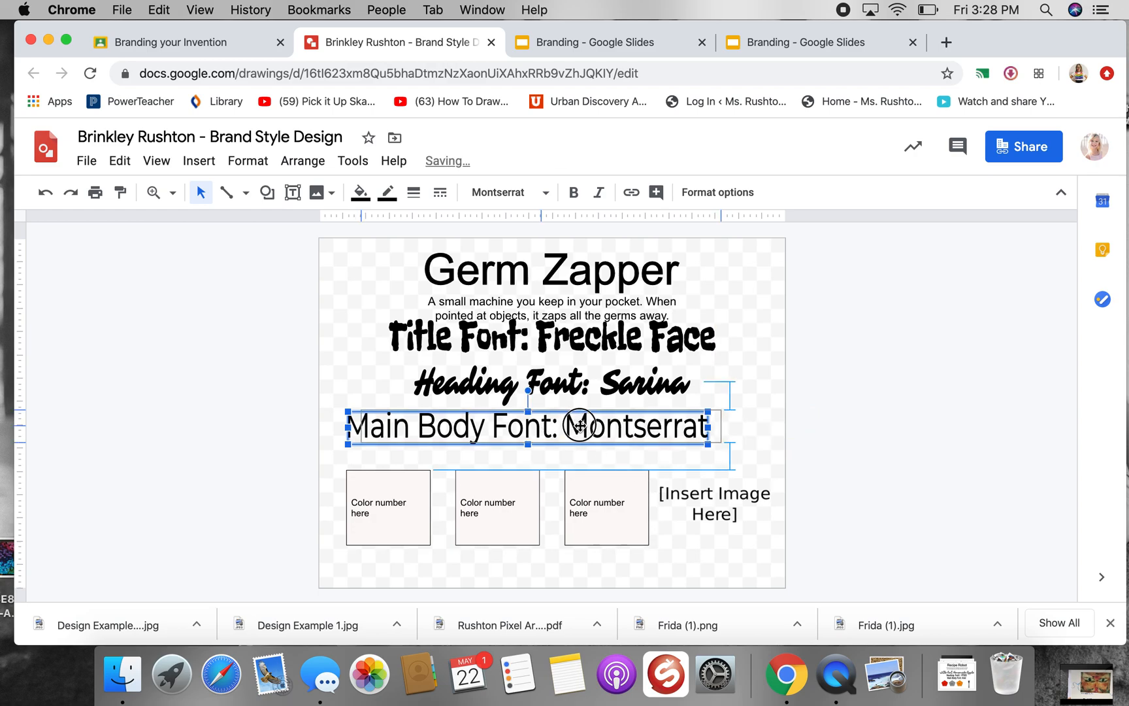
pyautogui.moveTo(580, 425); pyautogui.dragTo(580, 425)
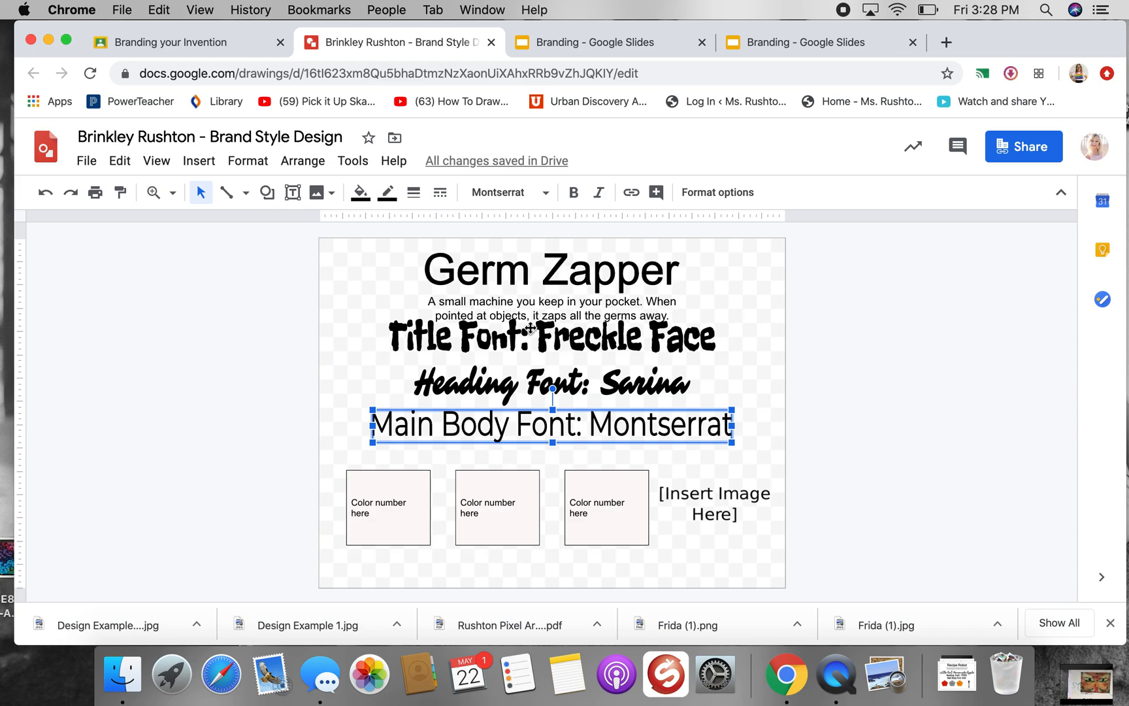
# Change the shape of the first color box to a lightning bolt
pyautogui.click(404, 483)
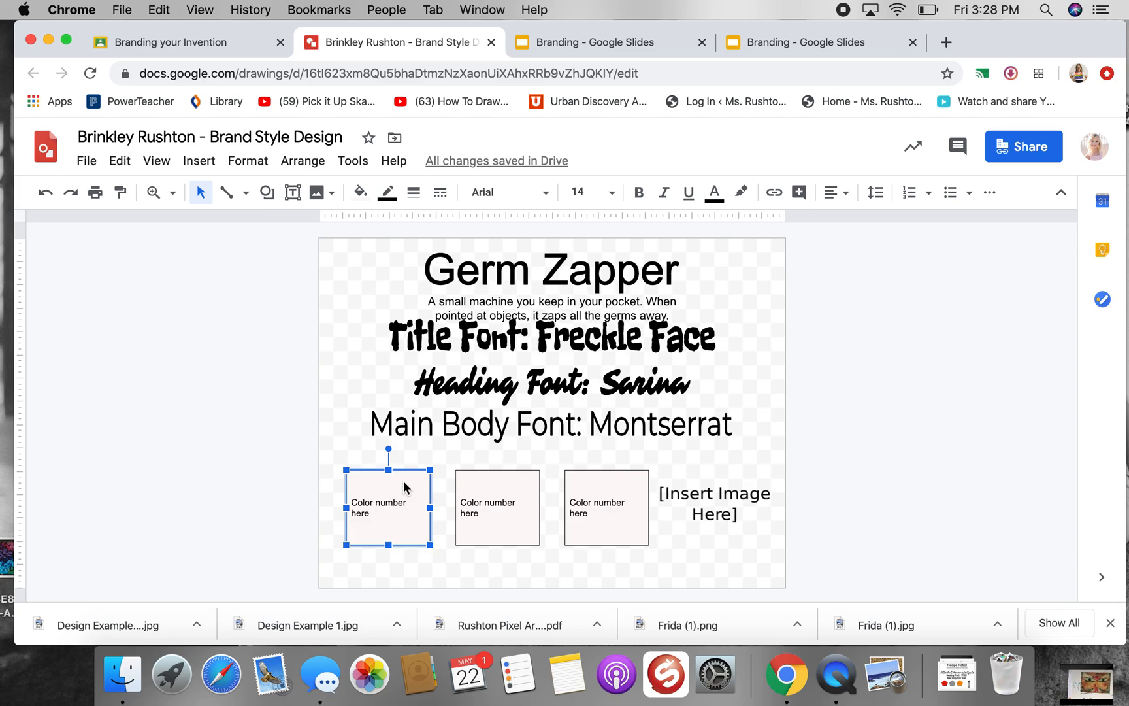
pyautogui.rightClick(403, 479)
pyautogui.moveTo(404, 485)
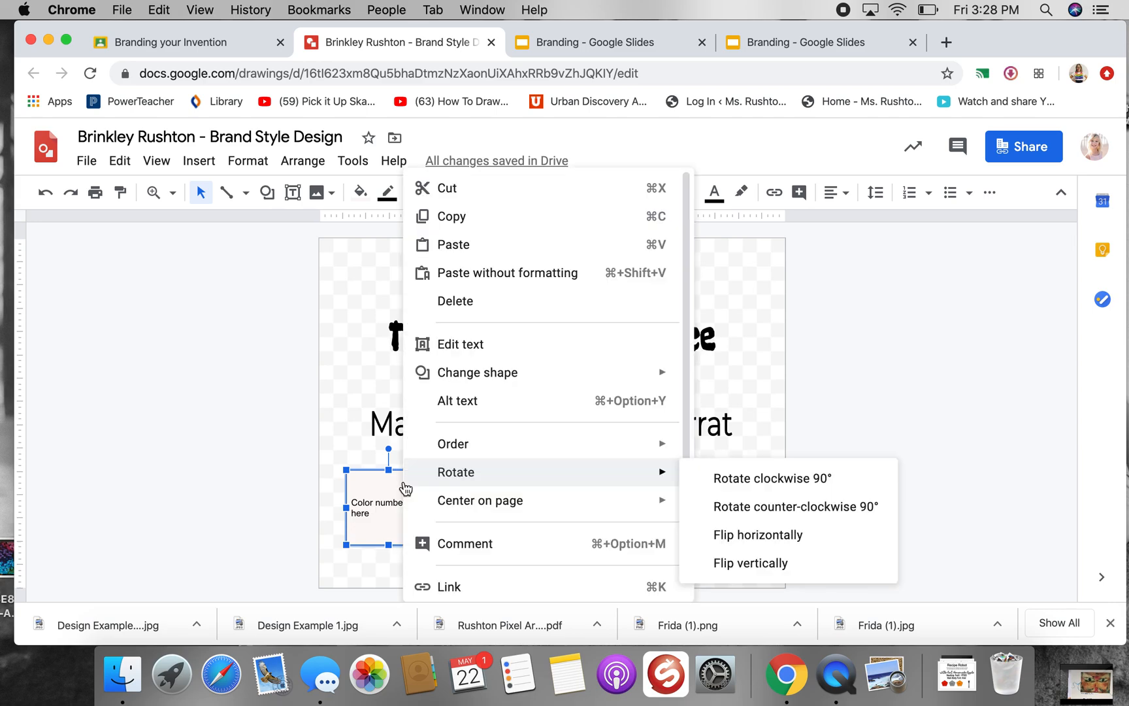
pyautogui.moveTo(486, 373)
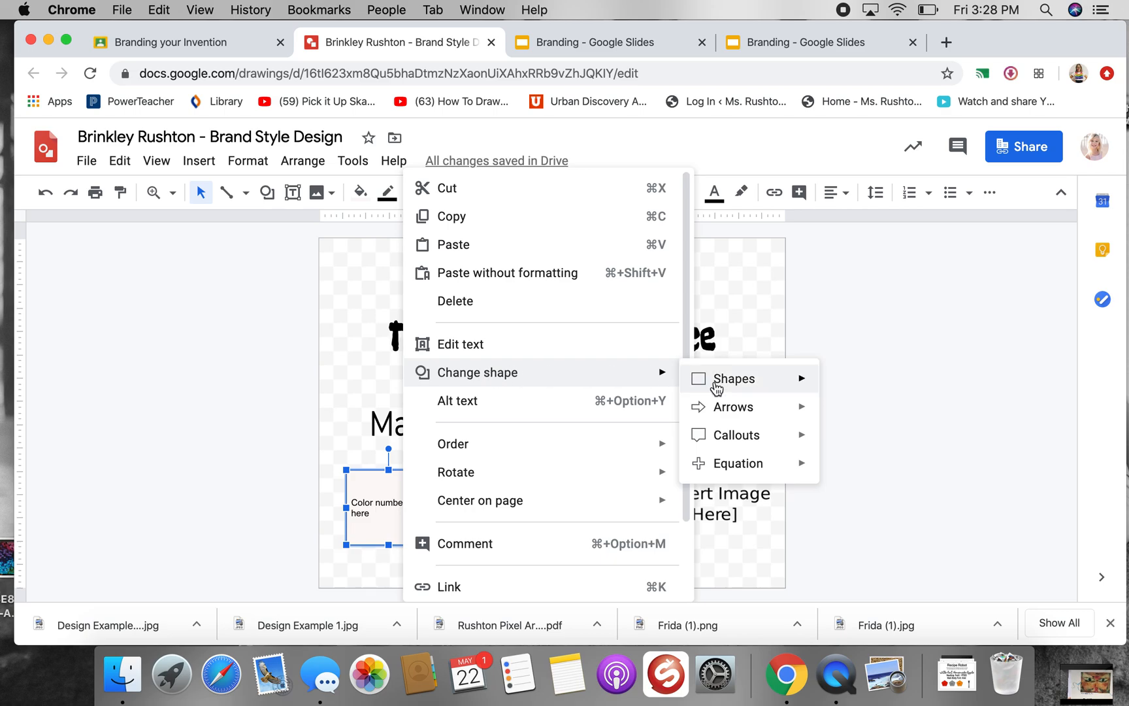
pyautogui.moveTo(737, 394)
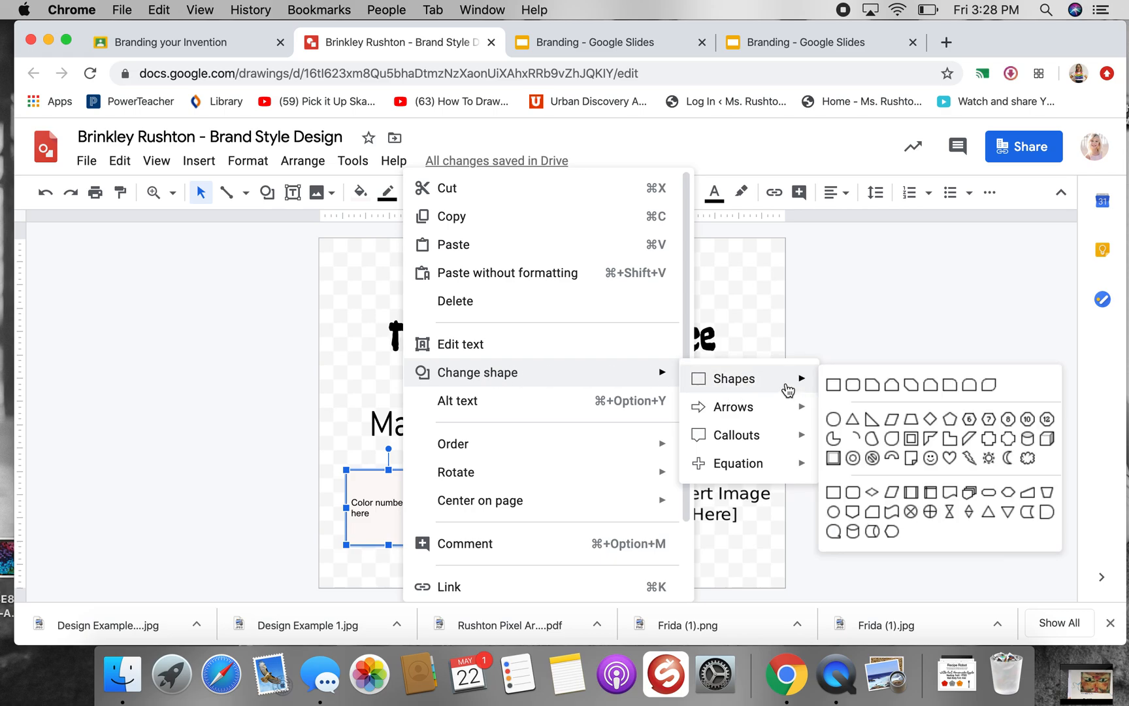
pyautogui.click(967, 460)
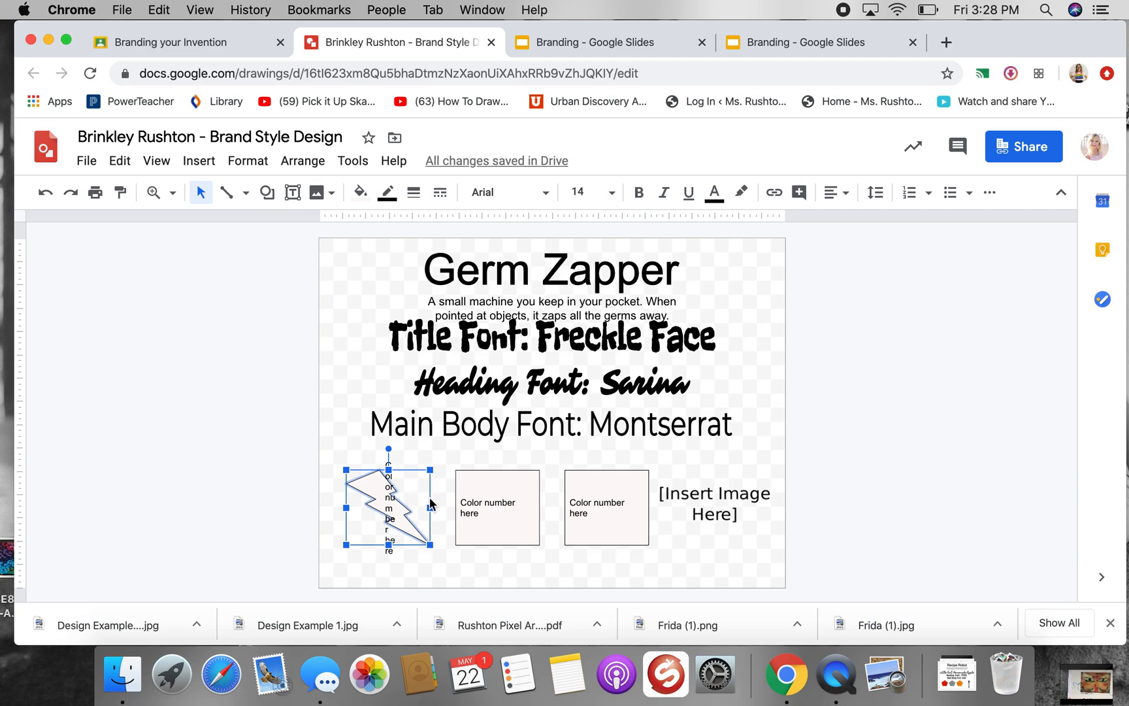
# Narrow the first color shape slightly and change it to a cloud
pyautogui.moveTo(429, 507)
pyautogui.mouseDown()
pyautogui.moveTo(439, 507)
pyautogui.moveTo(424, 508)
pyautogui.mouseUp()
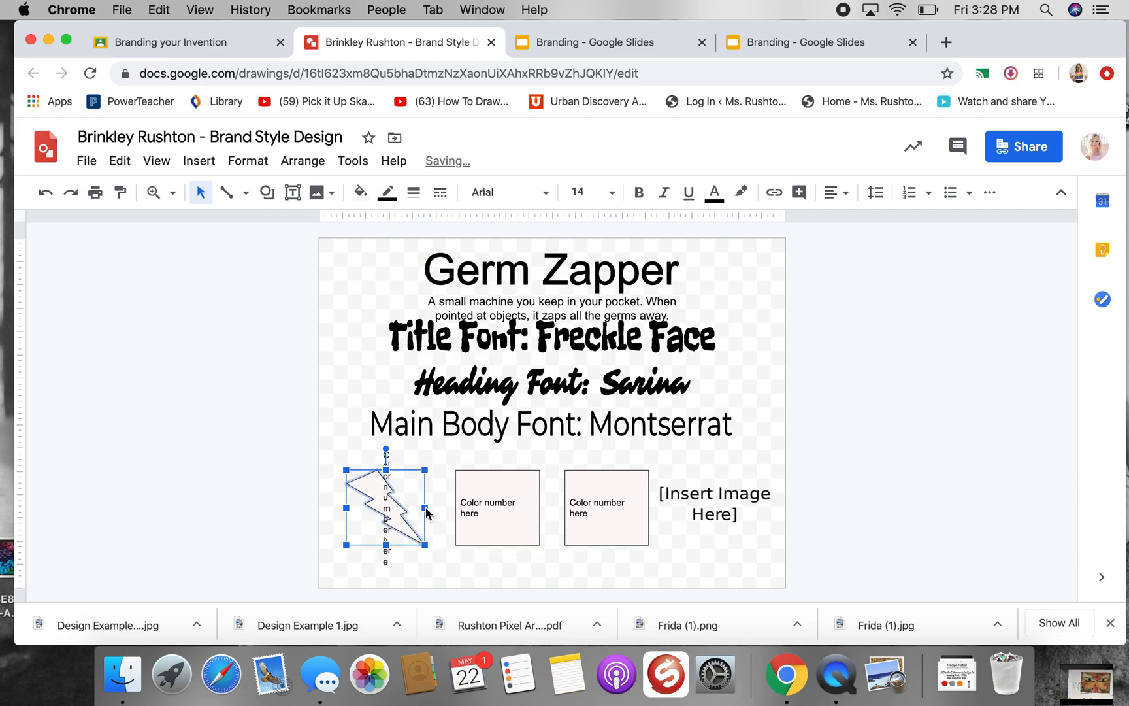
pyautogui.rightClick(390, 501)
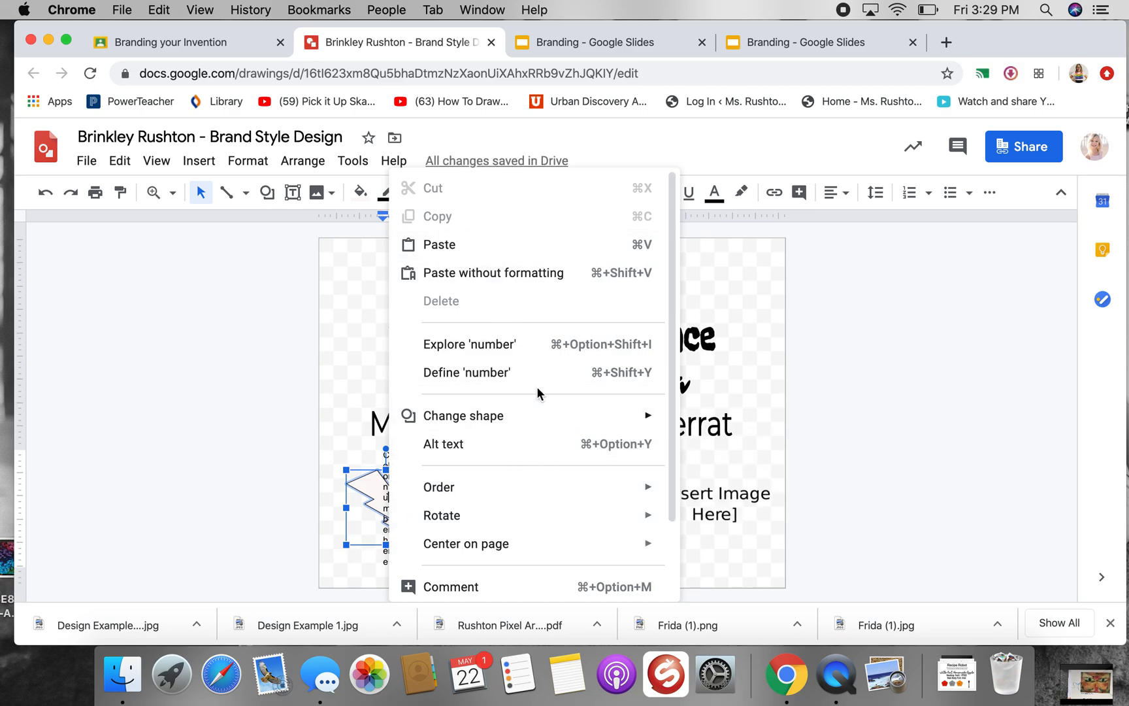
pyautogui.moveTo(544, 411)
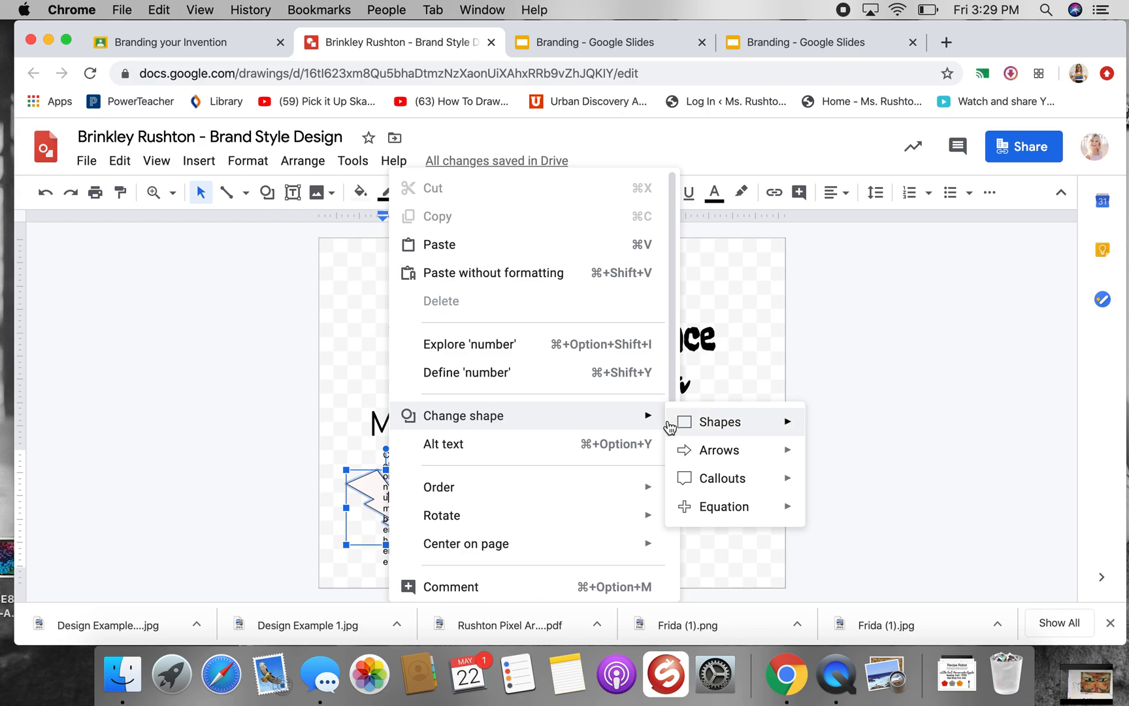
pyautogui.moveTo(705, 424)
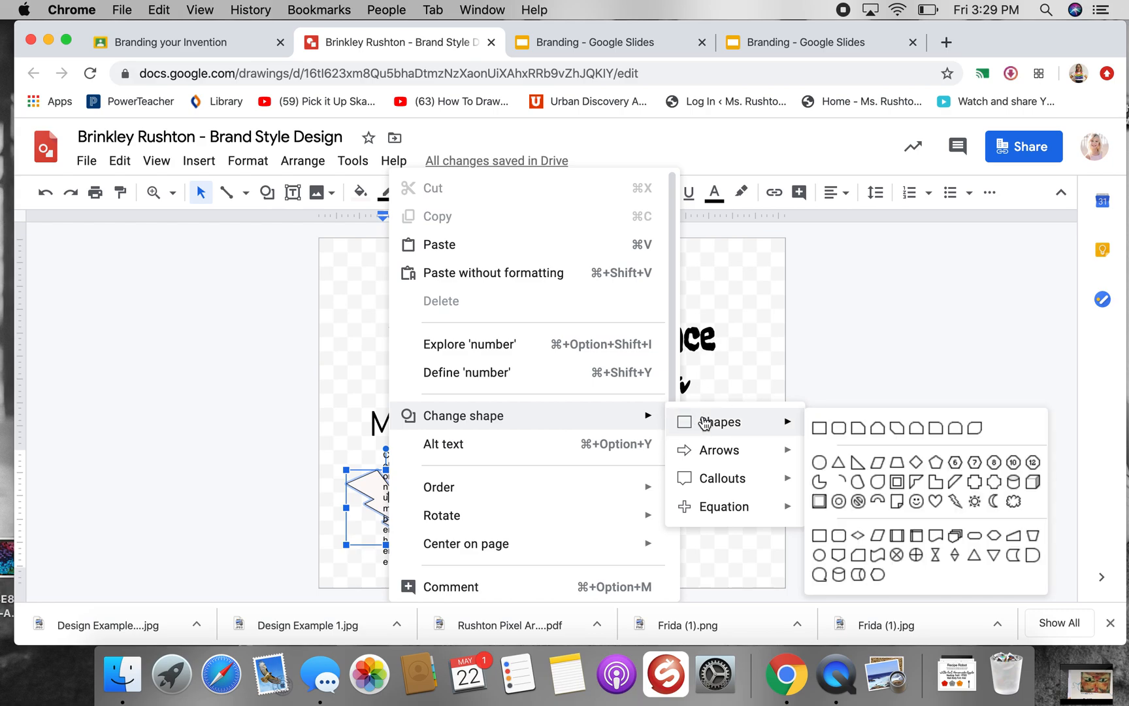
pyautogui.click(1013, 501)
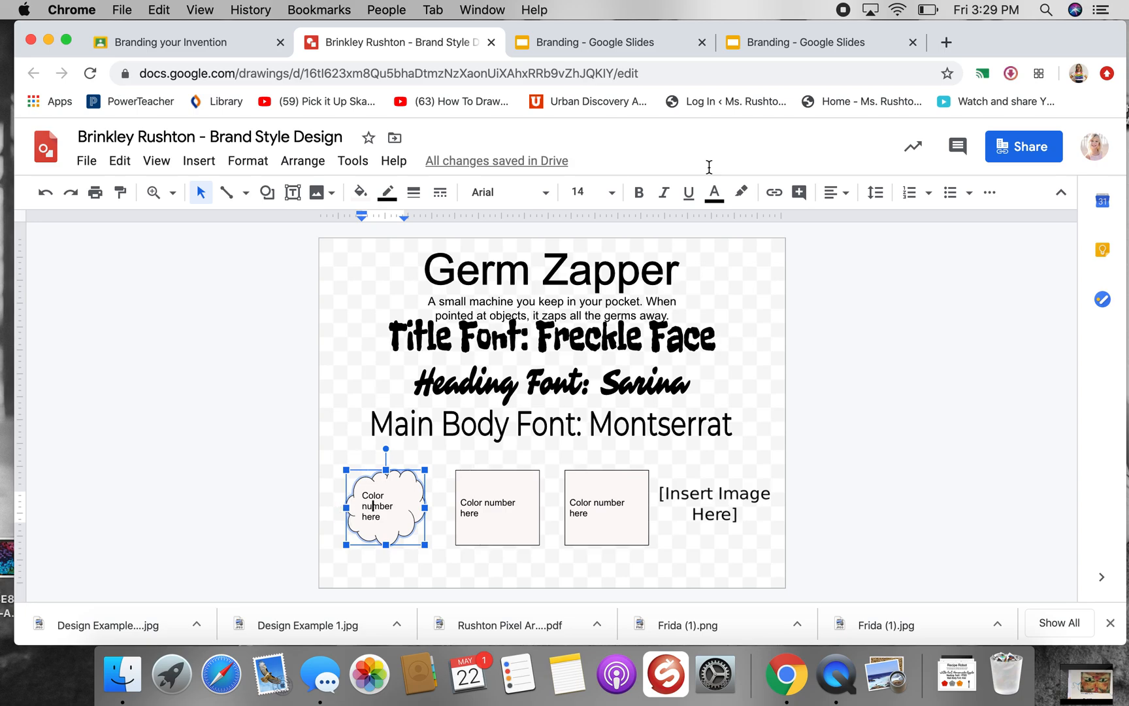
# Search Google for "color picker" in a new browser tab
pyautogui.click(948, 43)
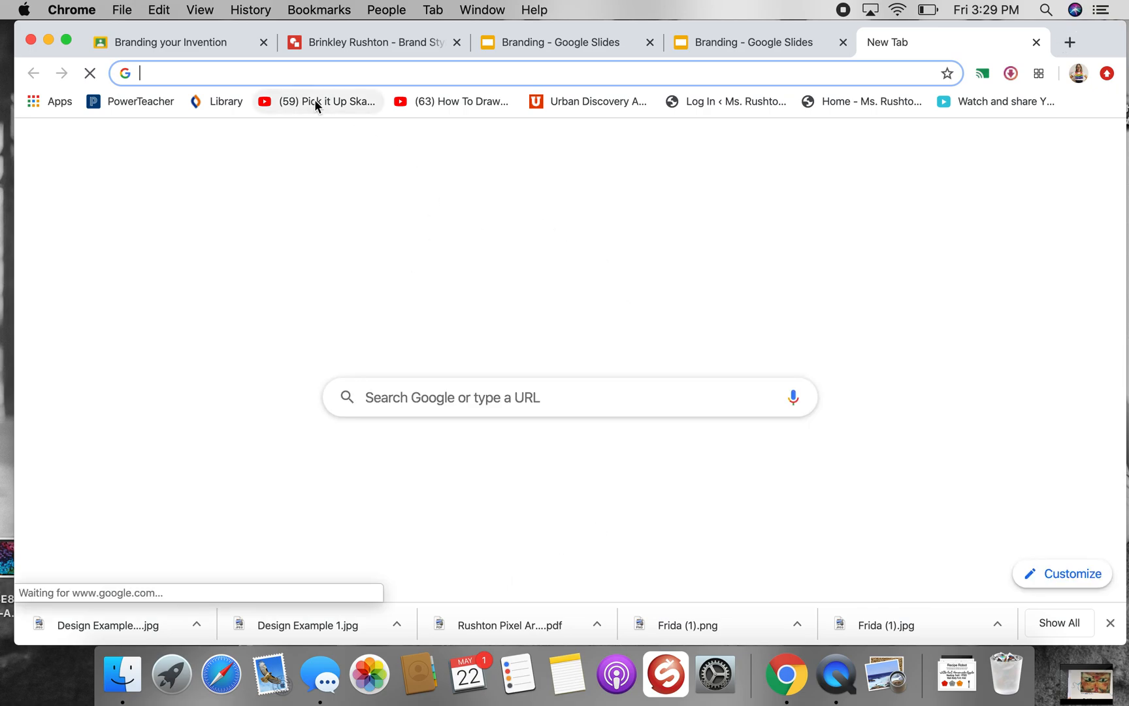
pyautogui.write('color picker')
pyautogui.press('Return')
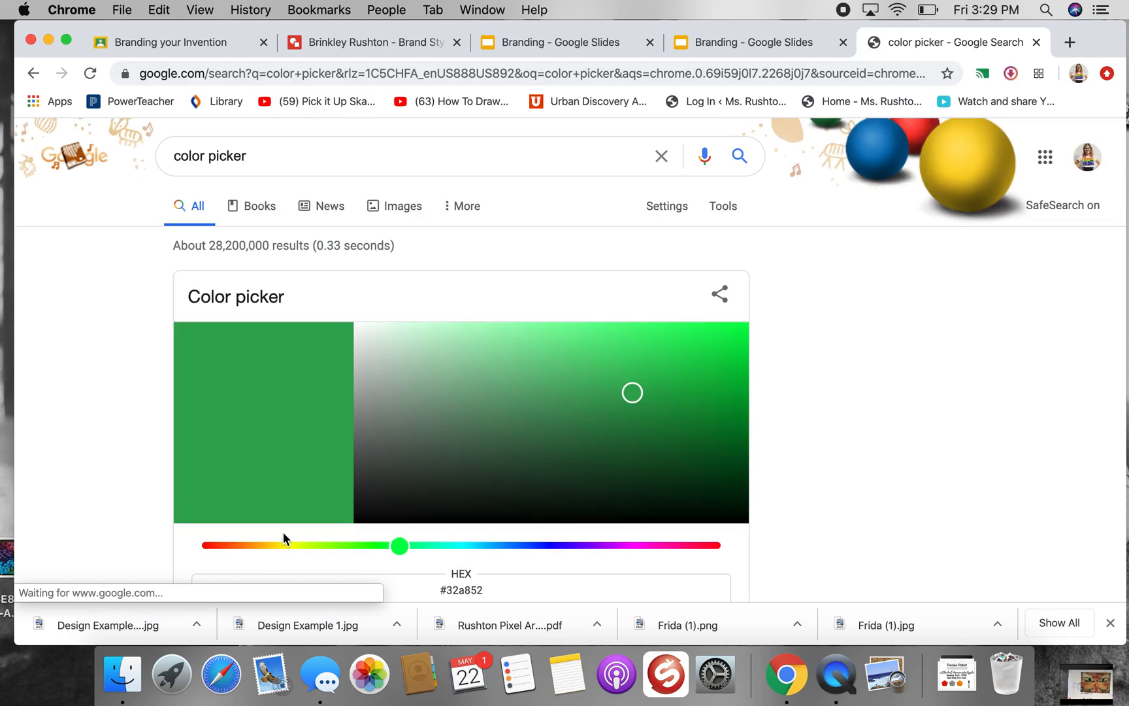
# Pick the bright green #4afc14 in the Google color picker and copy its hex code
pyautogui.scroll(-1, 540, 387)
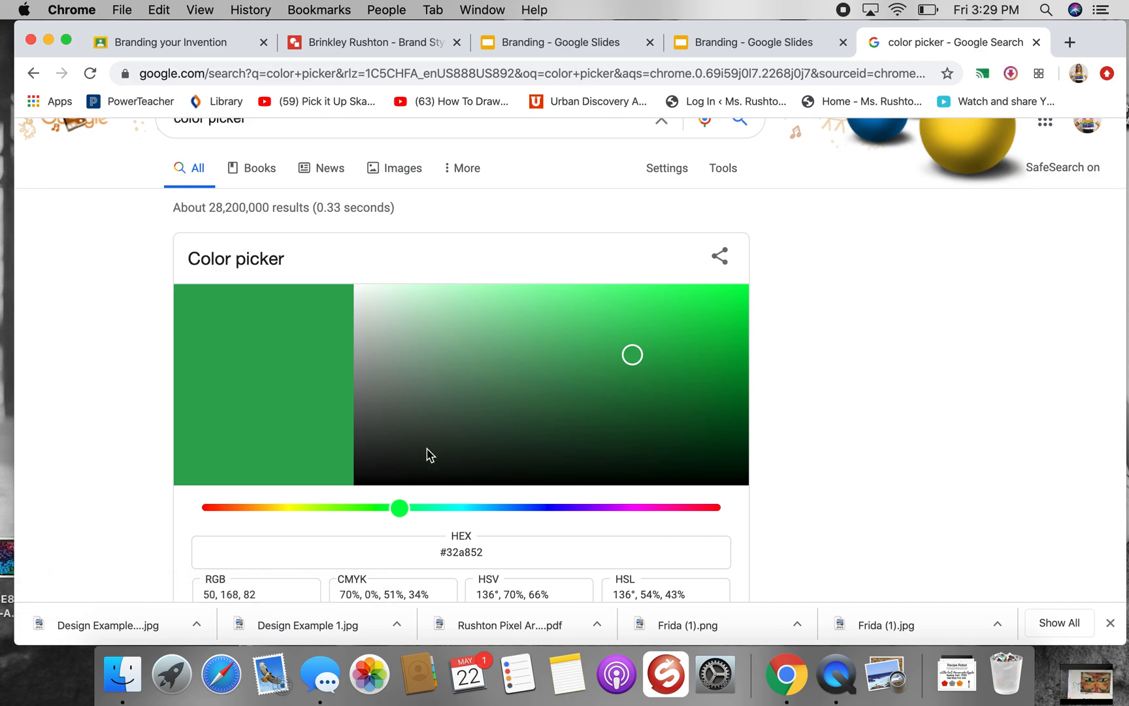
pyautogui.click(359, 507)
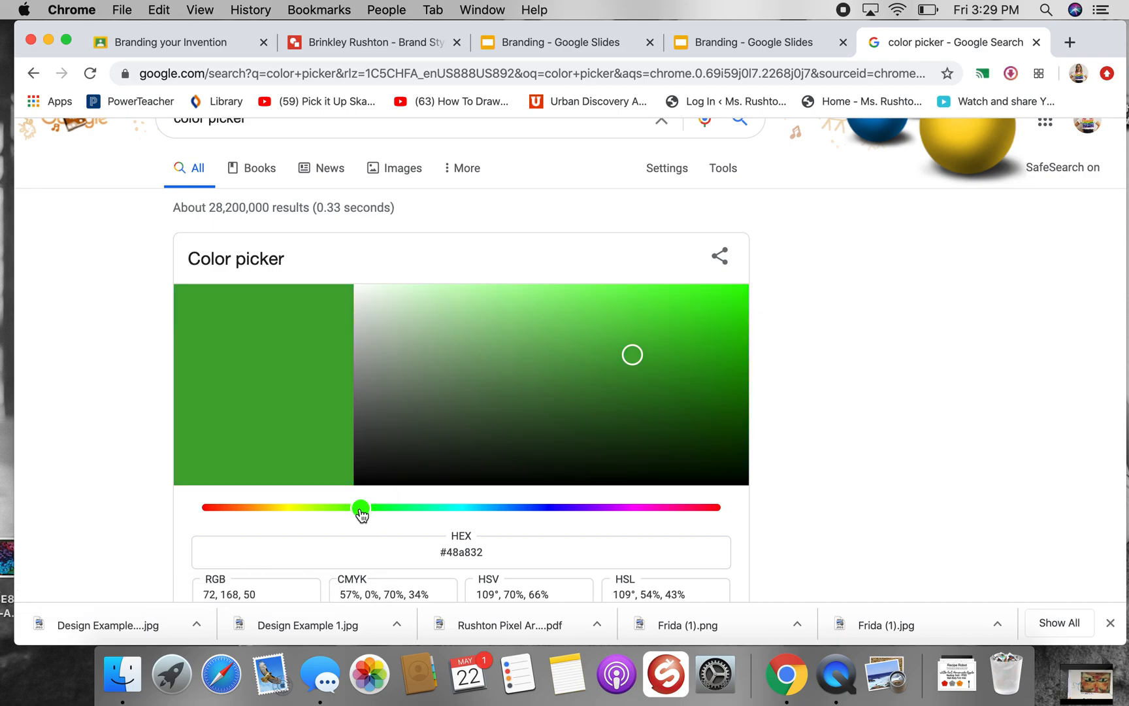
pyautogui.click(339, 508)
pyautogui.click(356, 508)
pyautogui.click(717, 289)
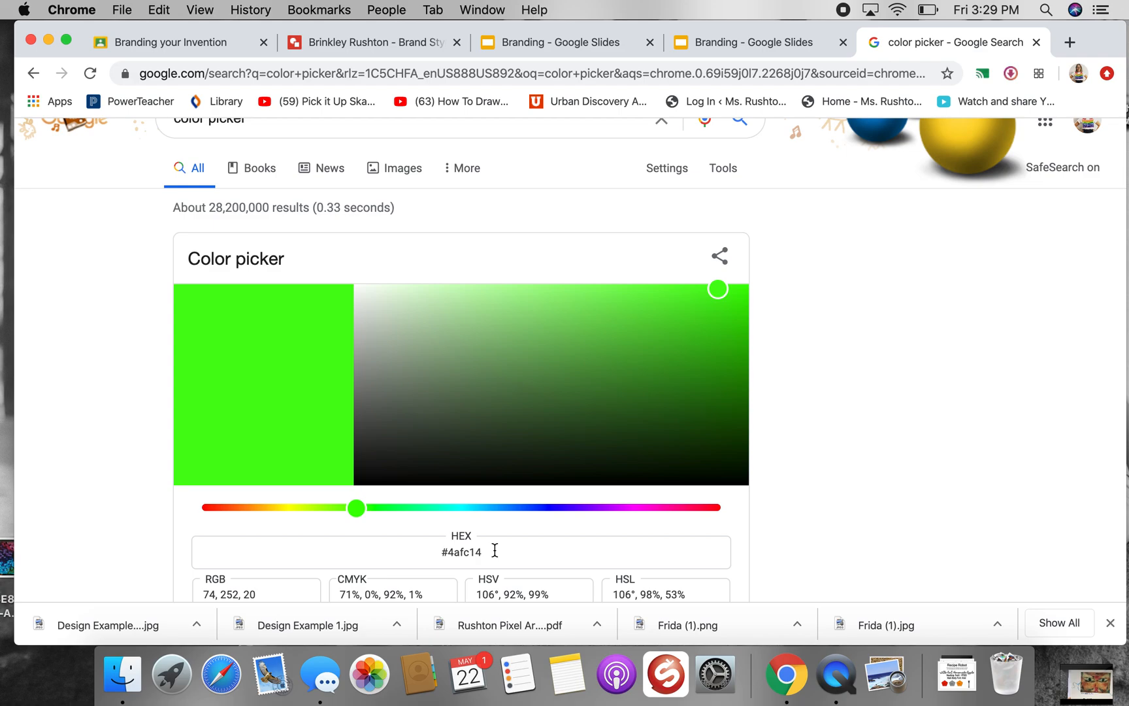
pyautogui.moveTo(484, 550); pyautogui.dragTo(439, 553)
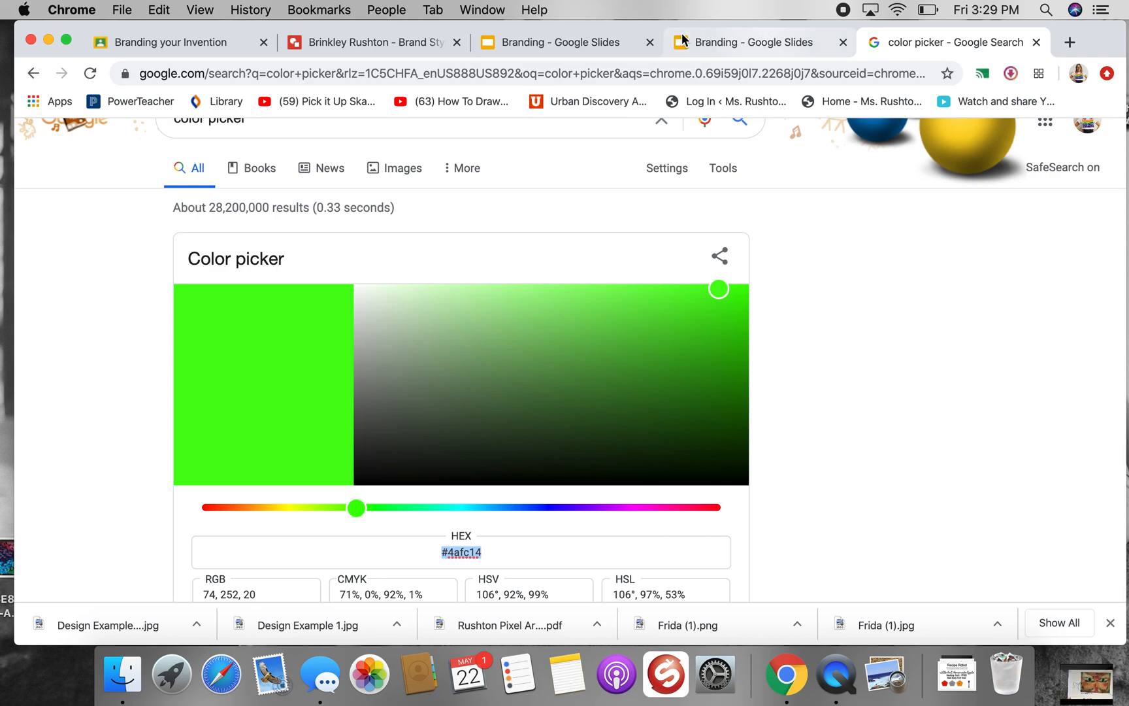
# Return to the brand style drawing and fill the first cloud with the custom color #4afc14
pyautogui.click(375, 40)
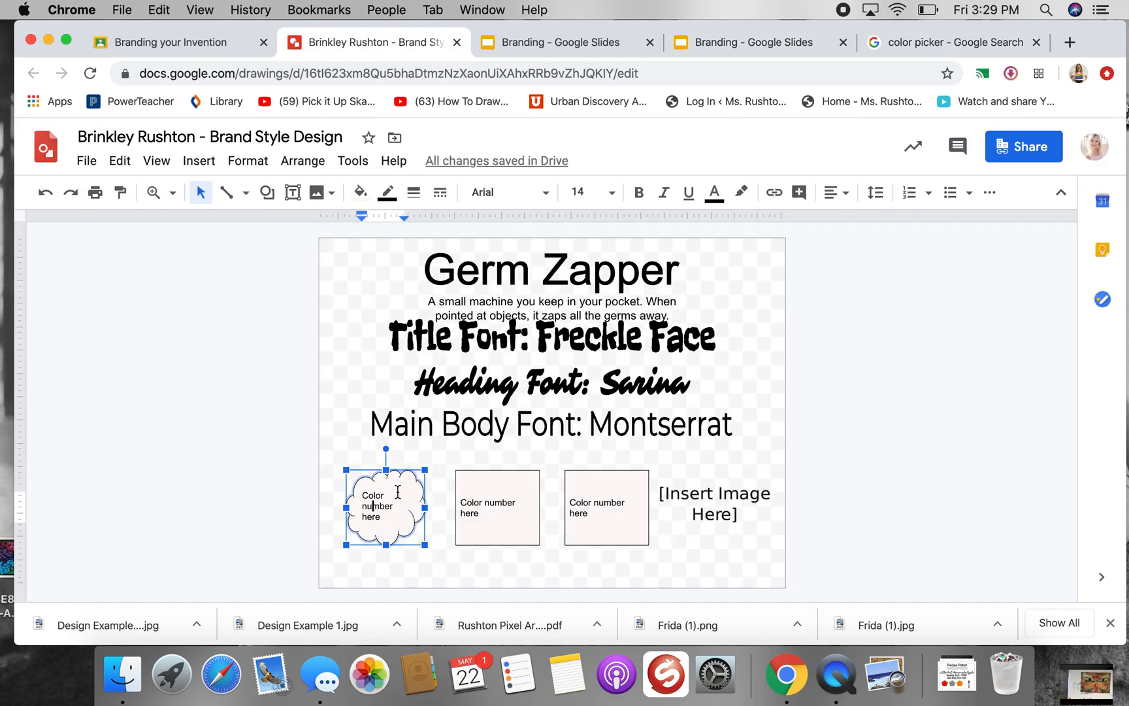
pyautogui.click(360, 192)
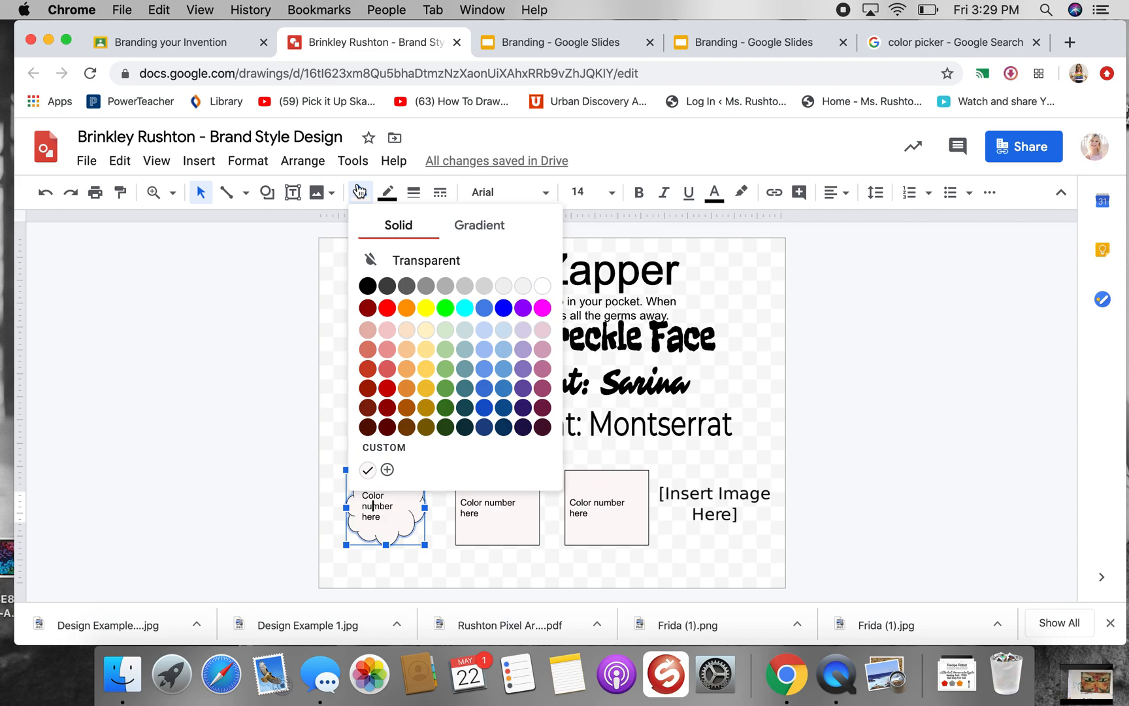
pyautogui.click(388, 469)
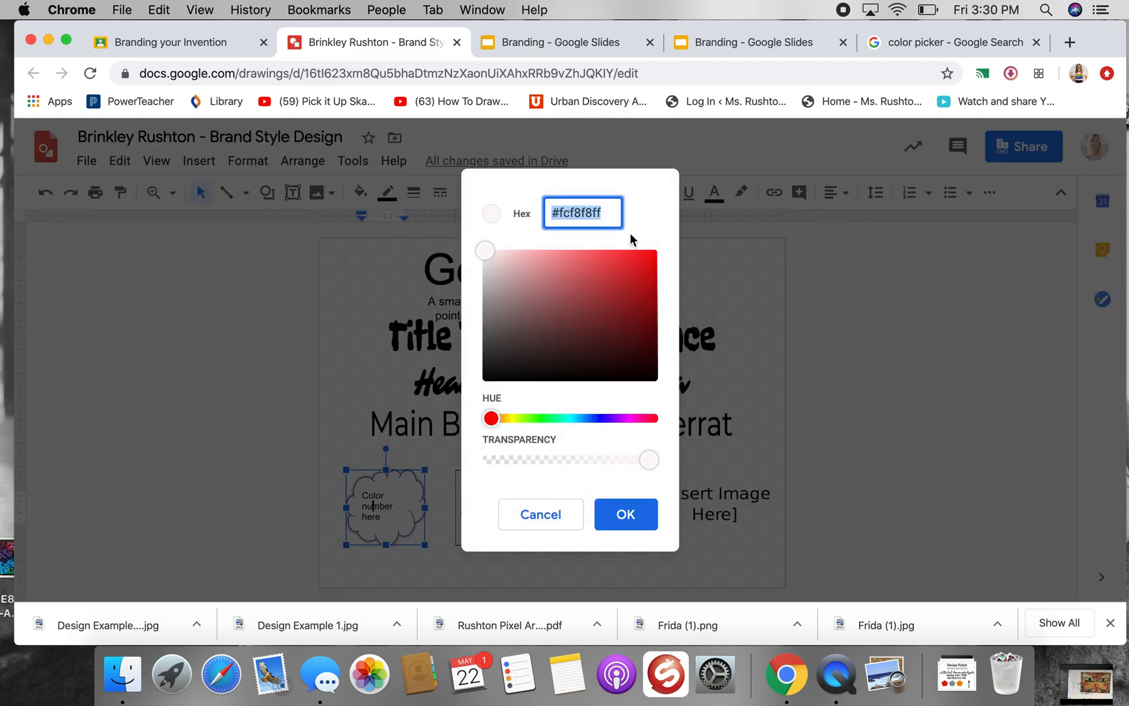
pyautogui.write('#4af514')
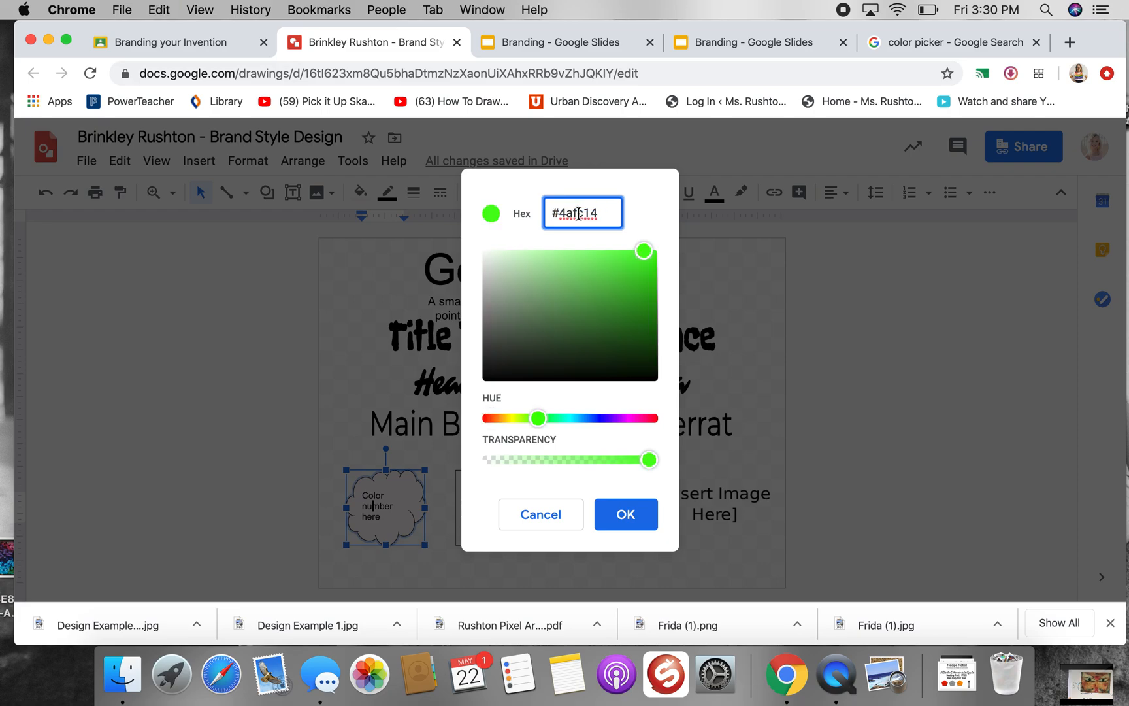
pyautogui.click(637, 517)
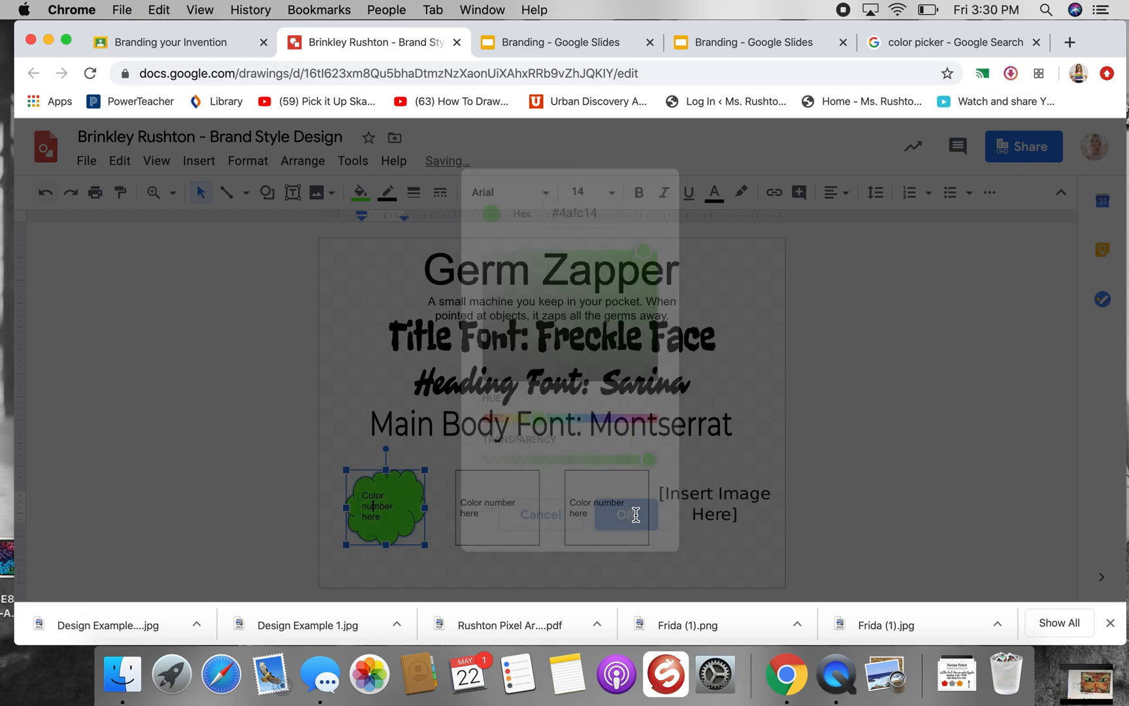
# Replace the first cloud's placeholder text with the color number "#4afc14"
pyautogui.doubleClick(370, 507)
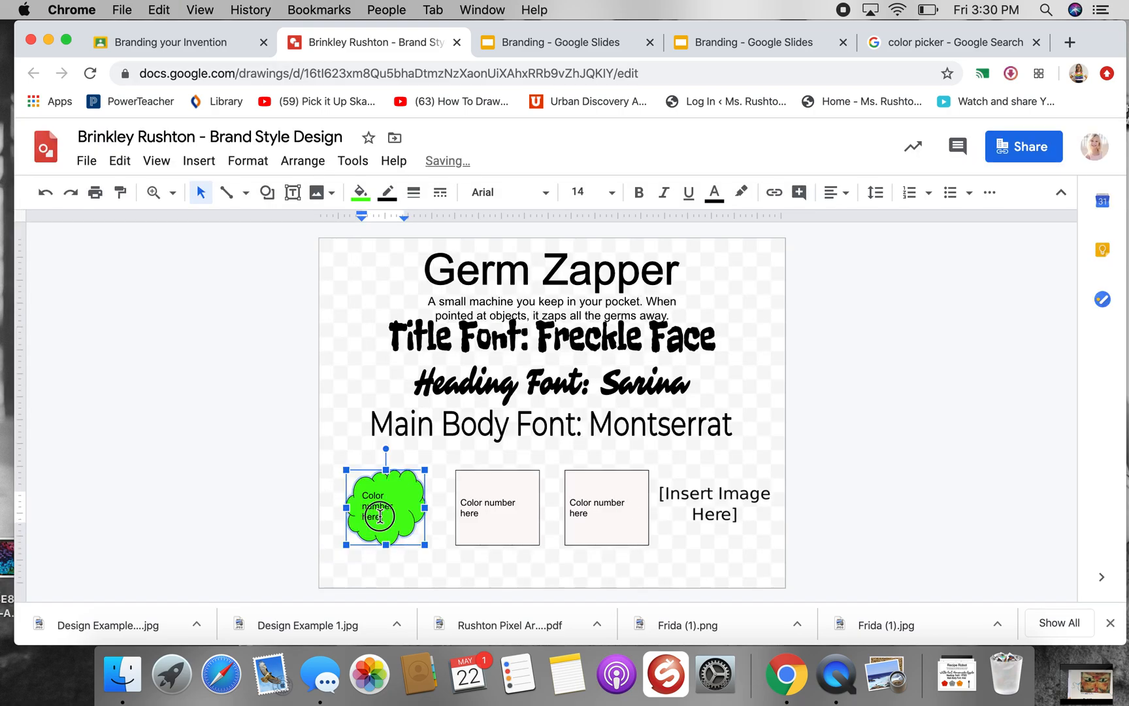
pyautogui.tripleClick(364, 499)
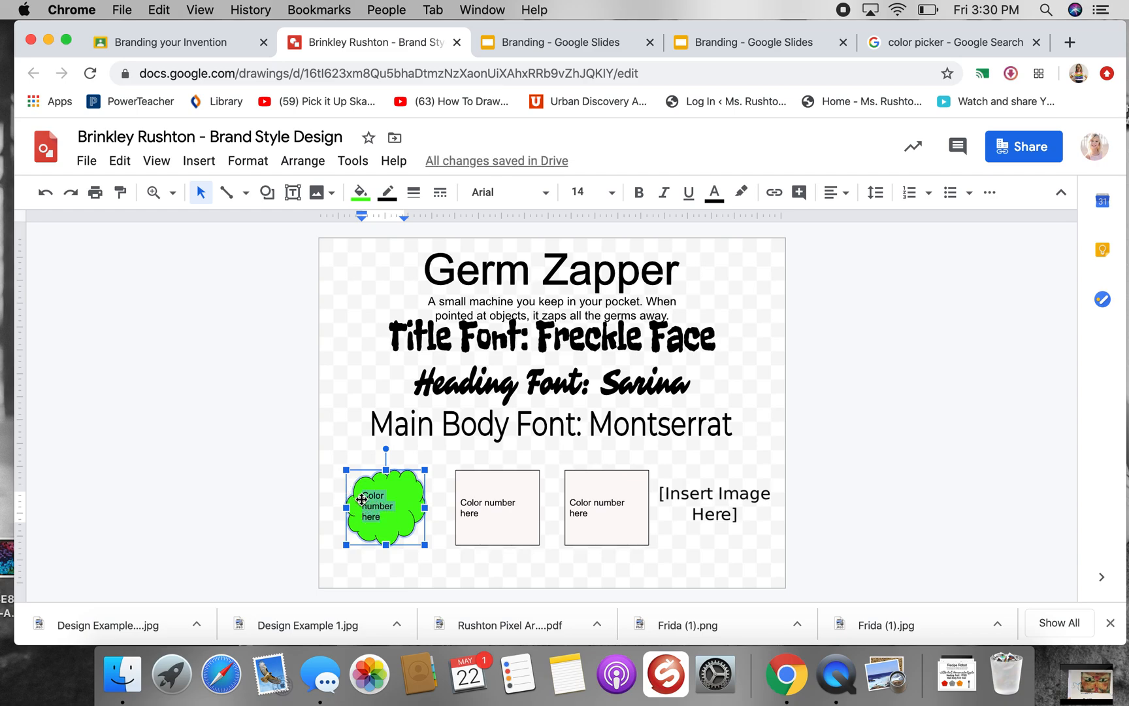
pyautogui.write('#4afc14')
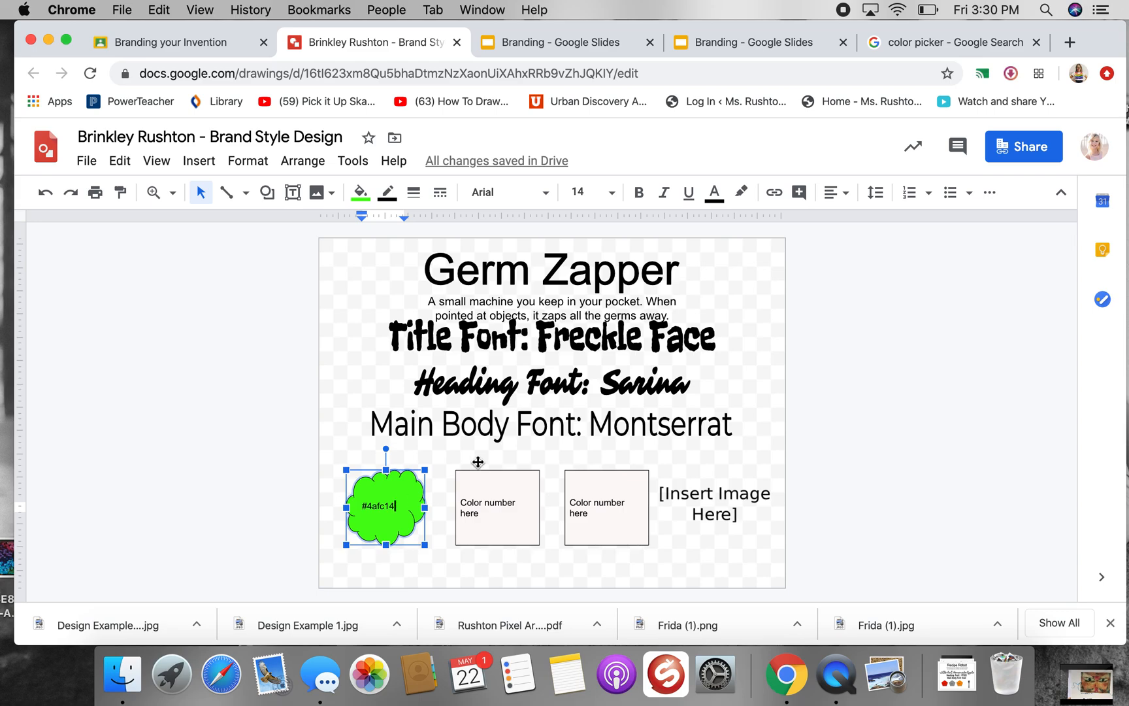
# Pick the purple #af14fc in the Google color picker and copy its hex code
pyautogui.click(941, 44)
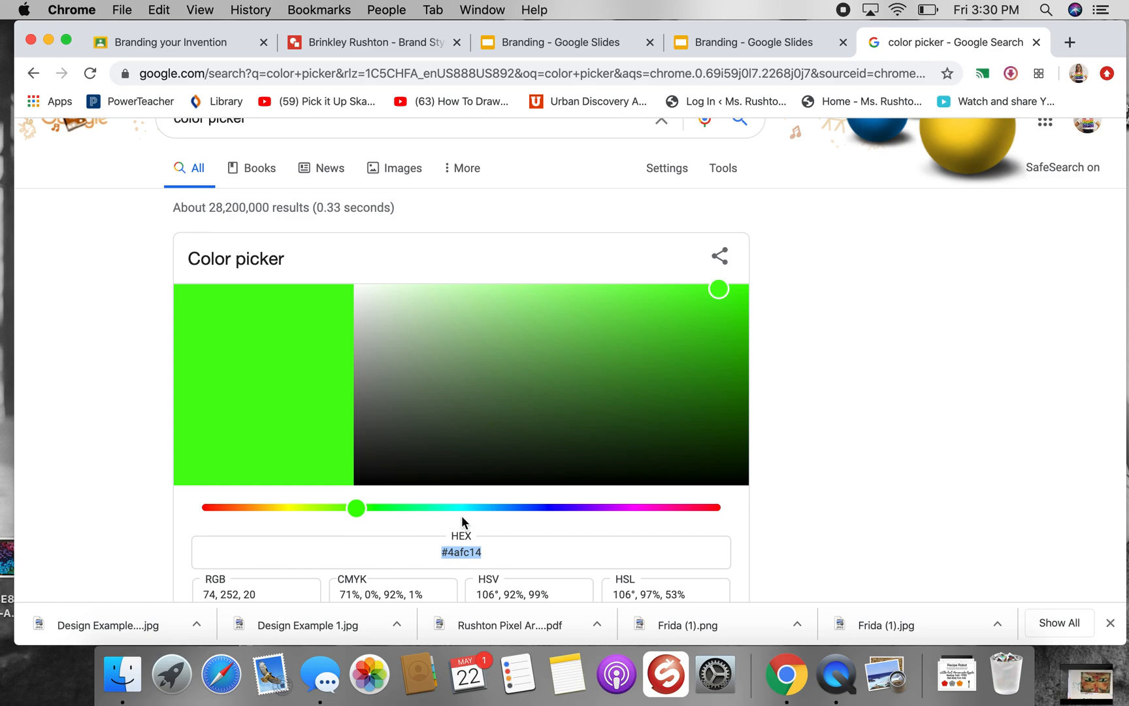
pyautogui.moveTo(504, 508); pyautogui.dragTo(607, 510)
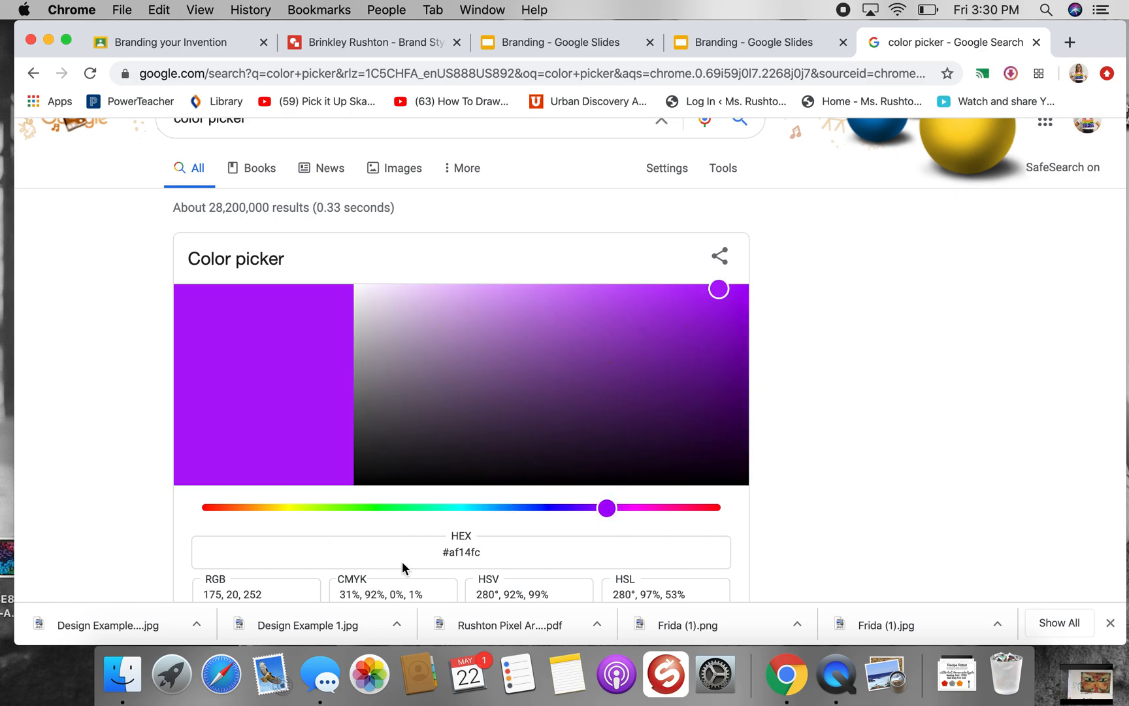
pyautogui.moveTo(482, 553); pyautogui.dragTo(437, 552)
pyautogui.press('super+c')
# Return to the brand style drawing and change the second color box's shape to a cloud
pyautogui.click(340, 42)
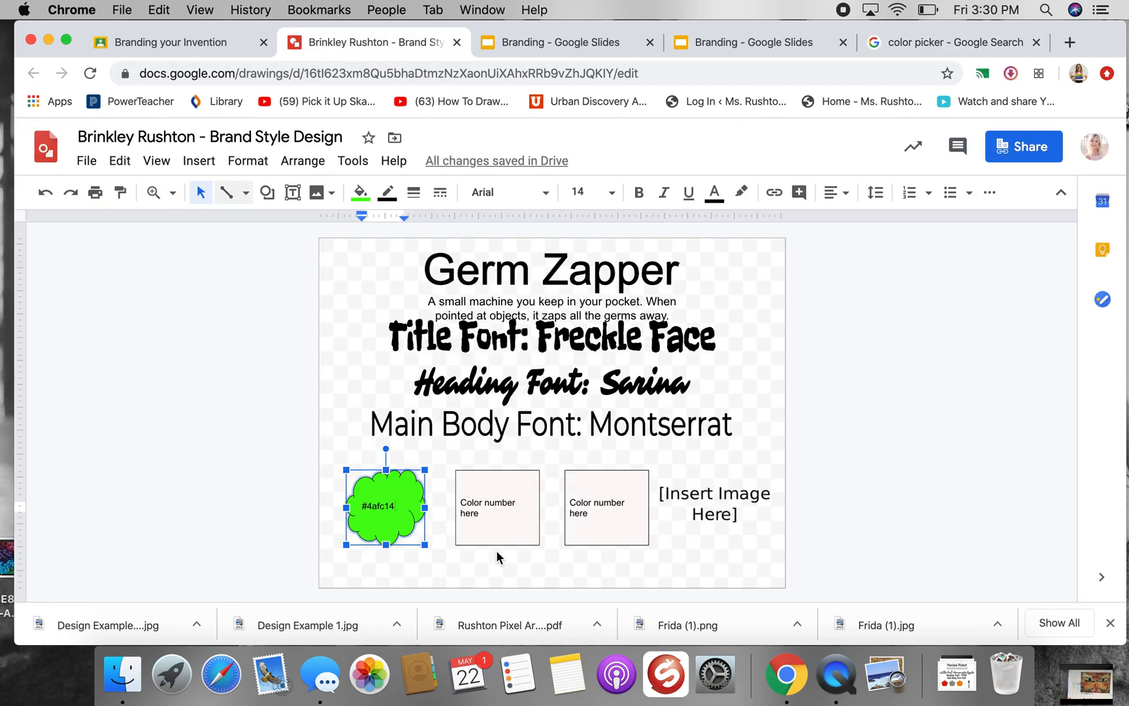
pyautogui.click(486, 505)
pyautogui.rightClick(486, 505)
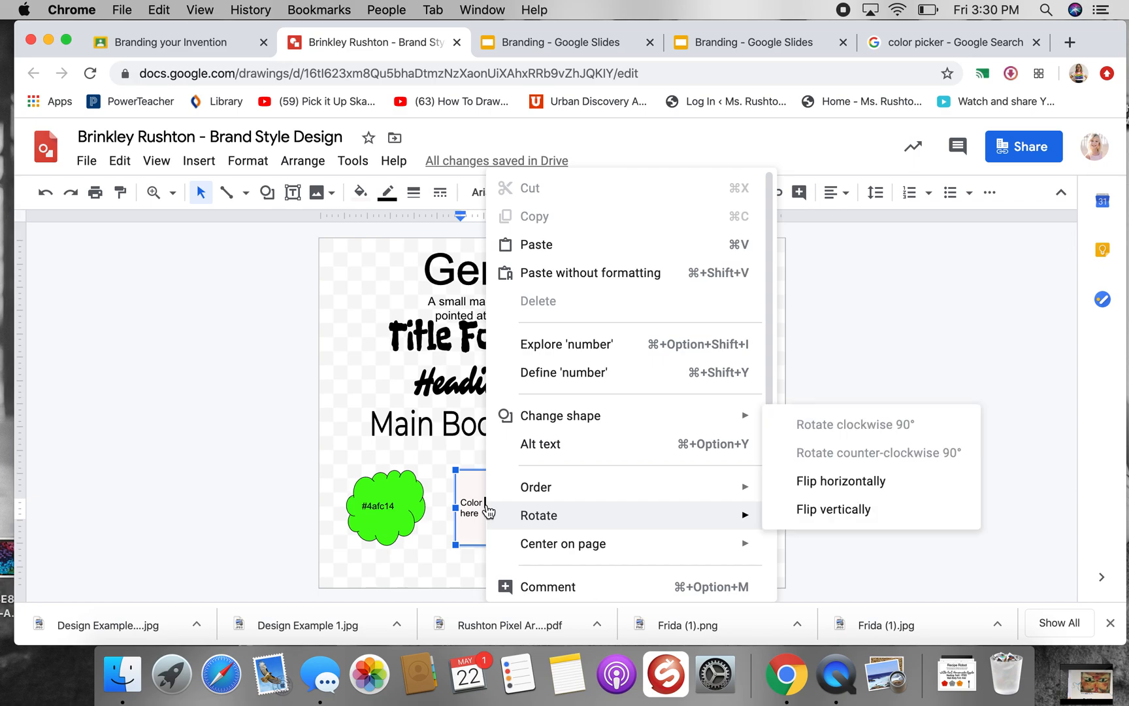
pyautogui.moveTo(611, 425)
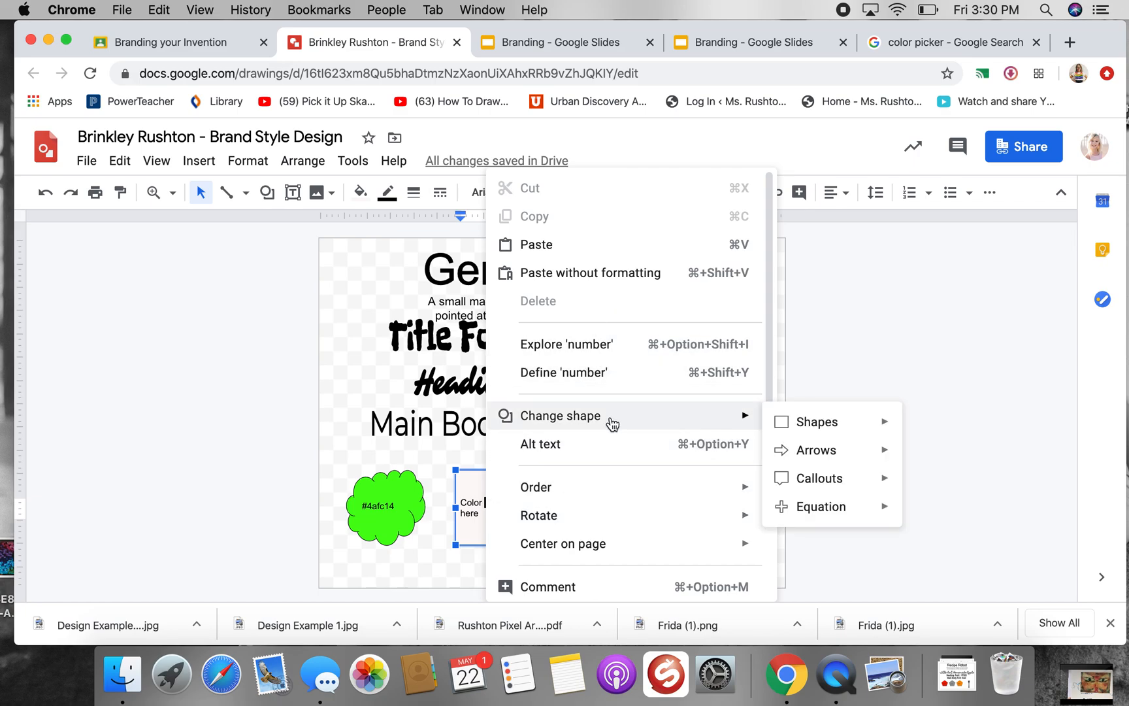
pyautogui.moveTo(803, 431)
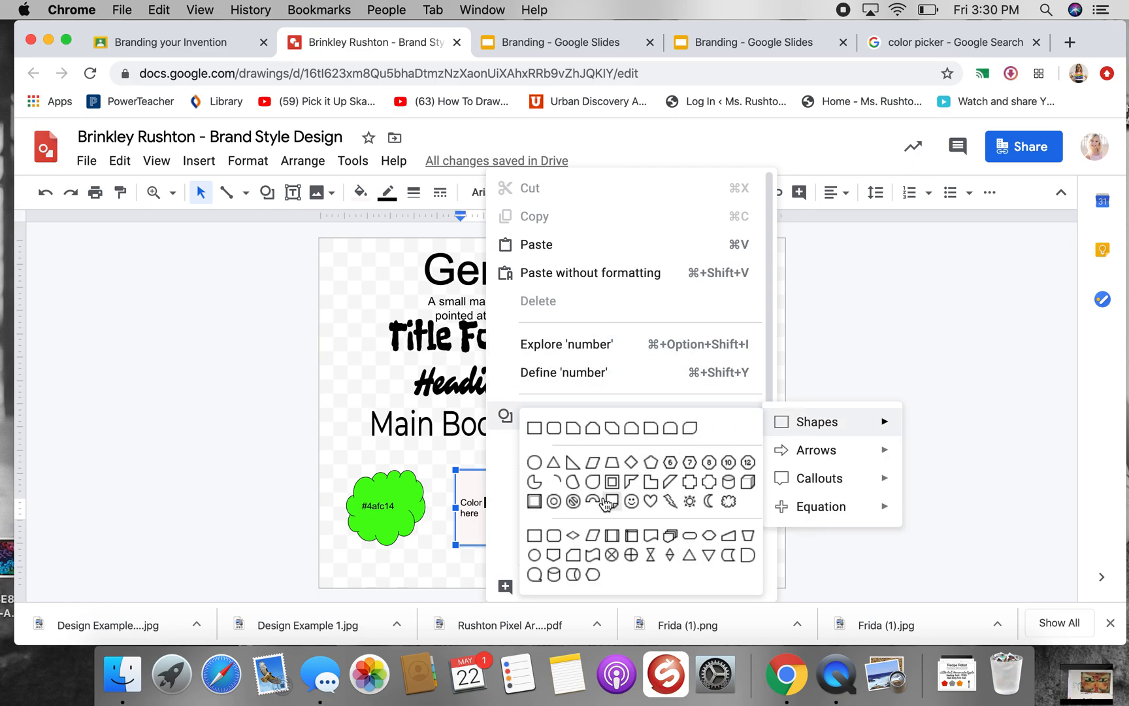
pyautogui.click(729, 500)
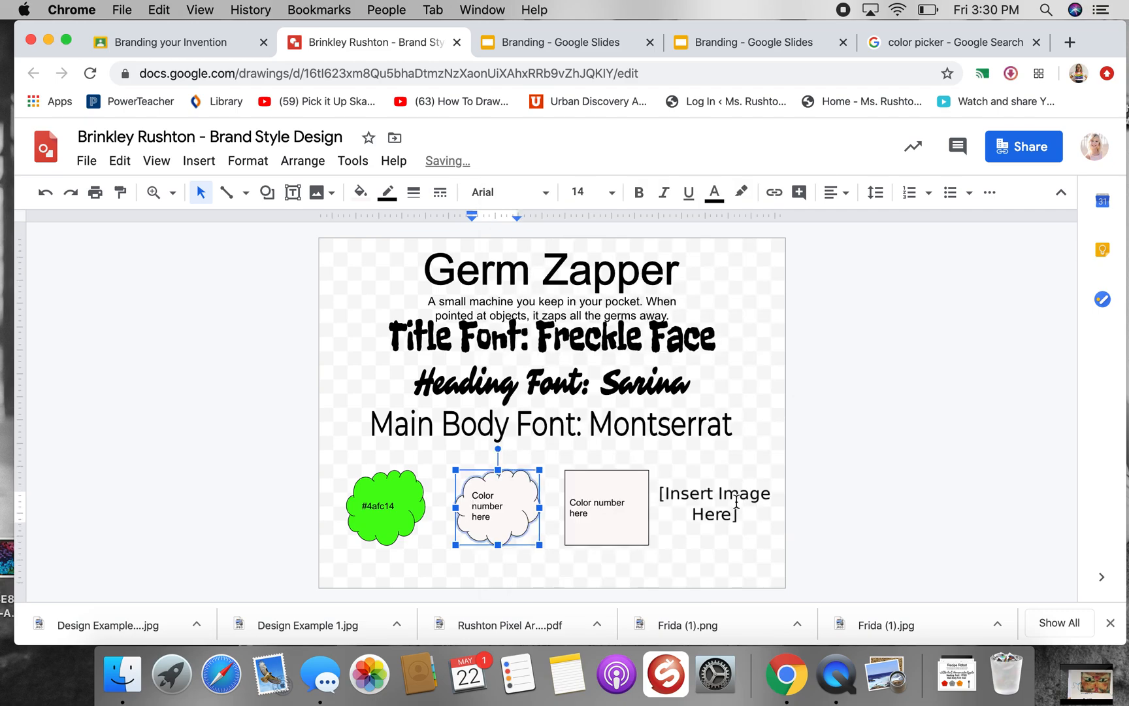
# Fill the second cloud with the custom color #af14fc
pyautogui.click(360, 191)
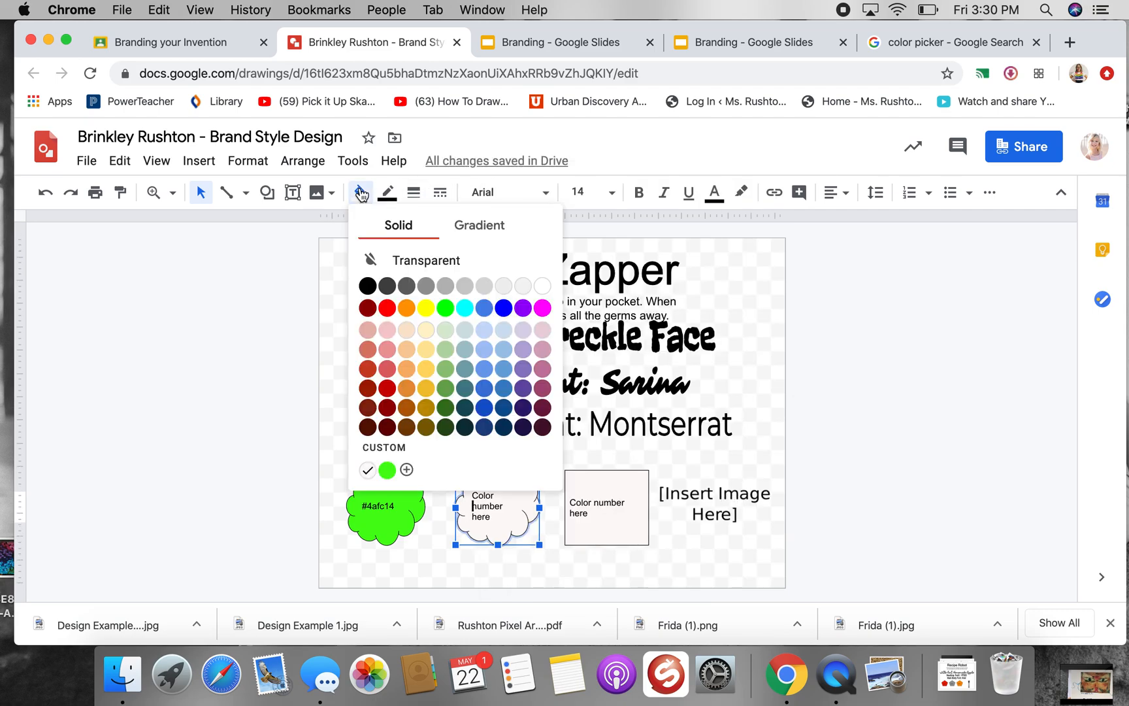
pyautogui.click(406, 469)
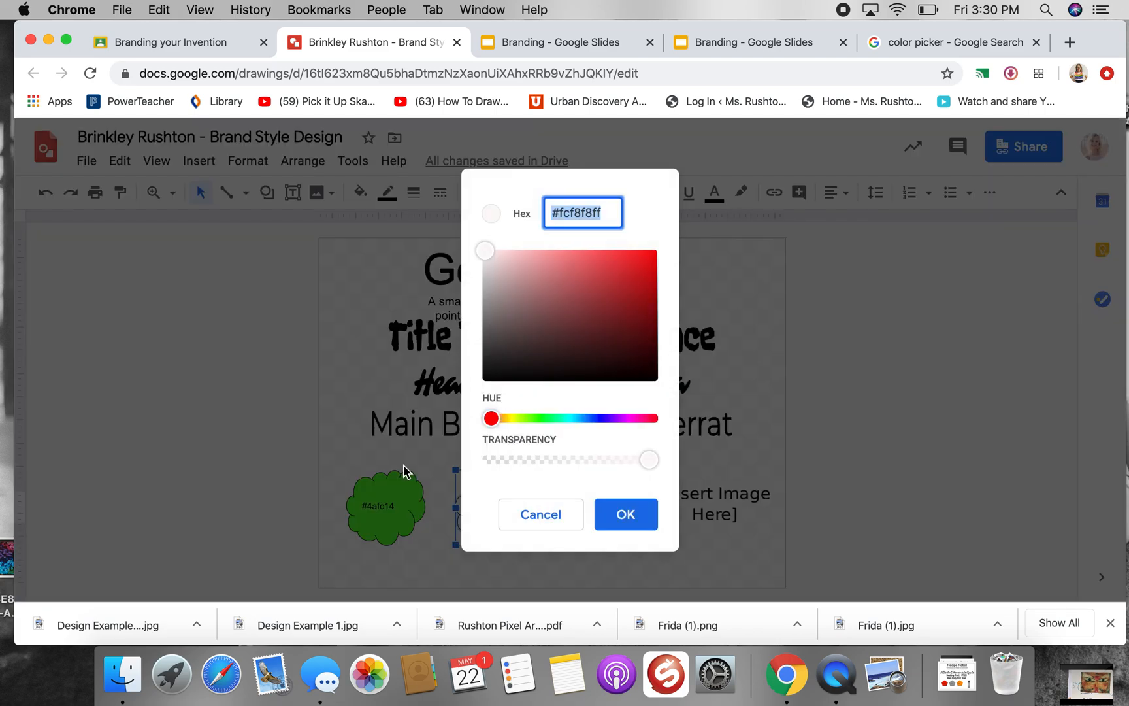
pyautogui.press('super+v')
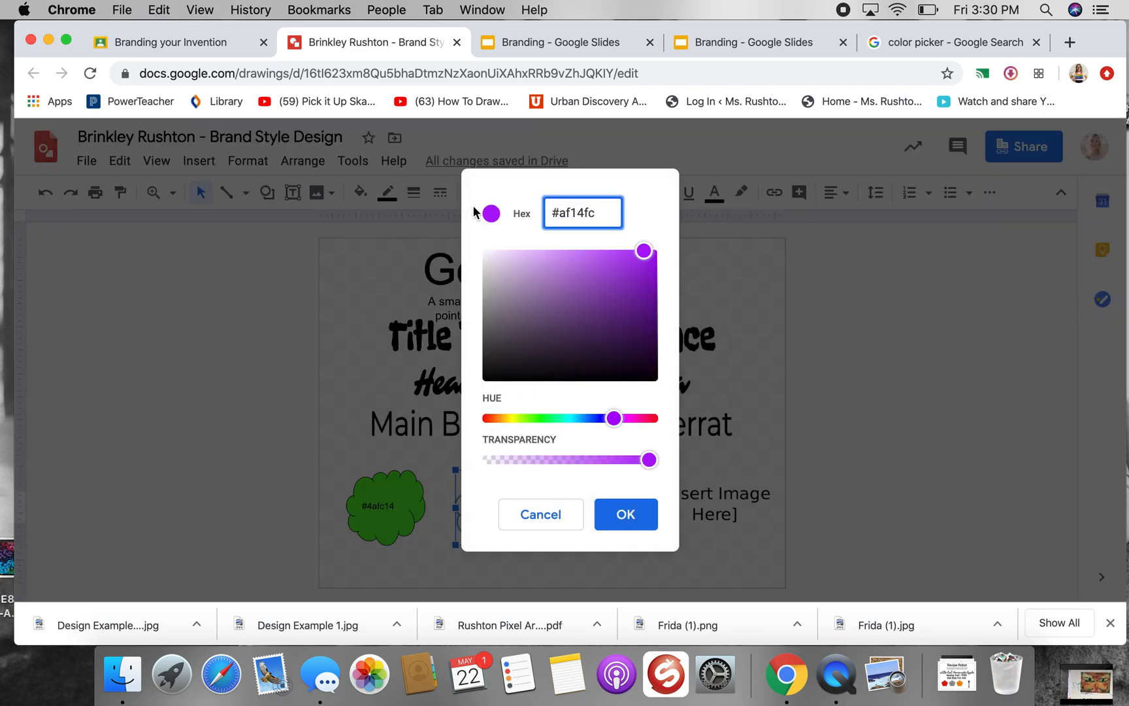
pyautogui.click(650, 517)
# Replace the second cloud's placeholder text with the color number "#af14fc"
pyautogui.moveTo(501, 518); pyautogui.dragTo(471, 494)
pyautogui.press('super+c')
pyautogui.press('super+v')
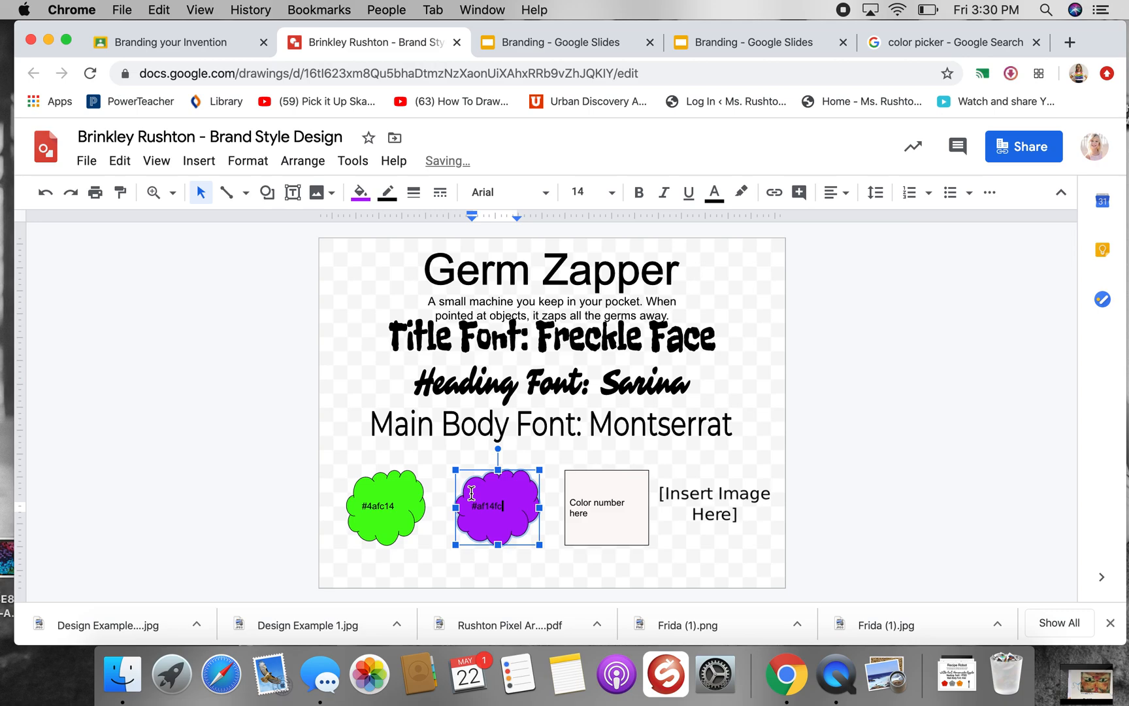
# Switch to the Google color picker, choose the light gray #c3c3c7, and copy its hex code
pyautogui.click(591, 504)
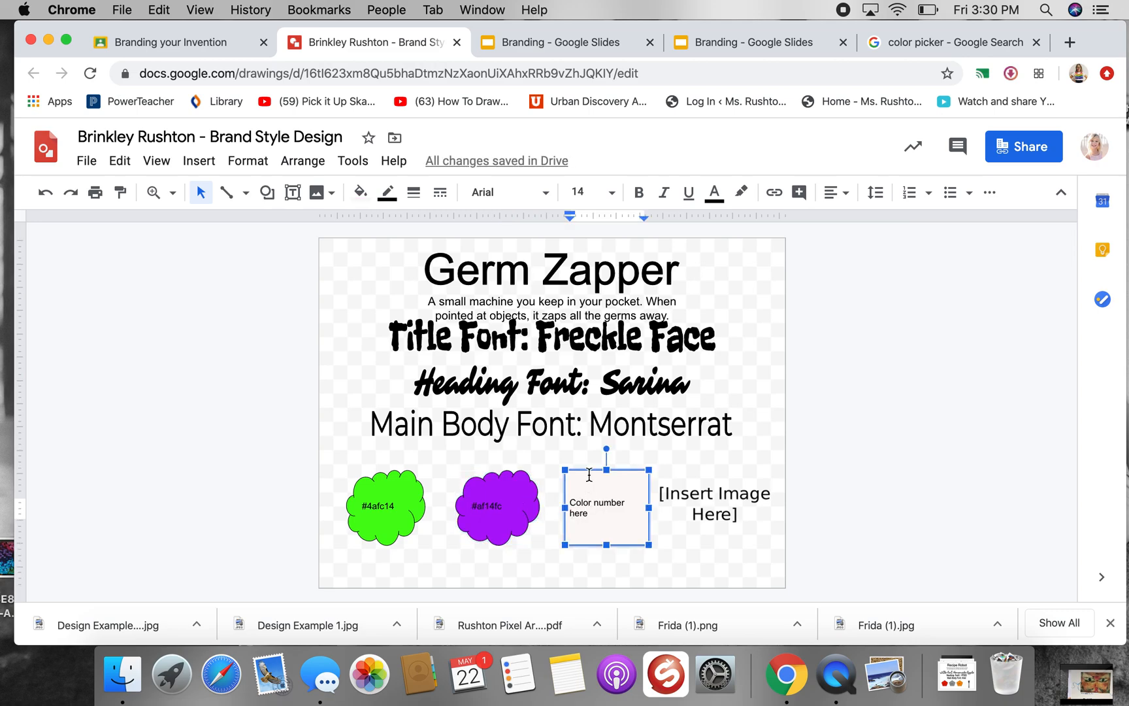
pyautogui.click(935, 47)
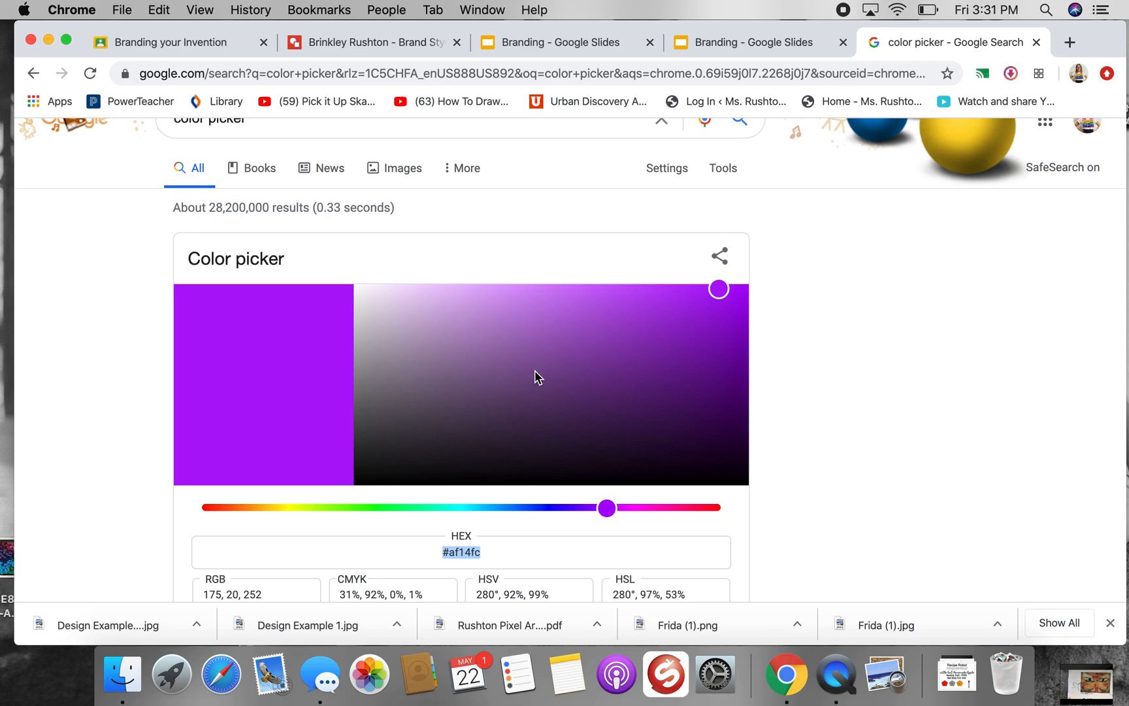
pyautogui.click(555, 509)
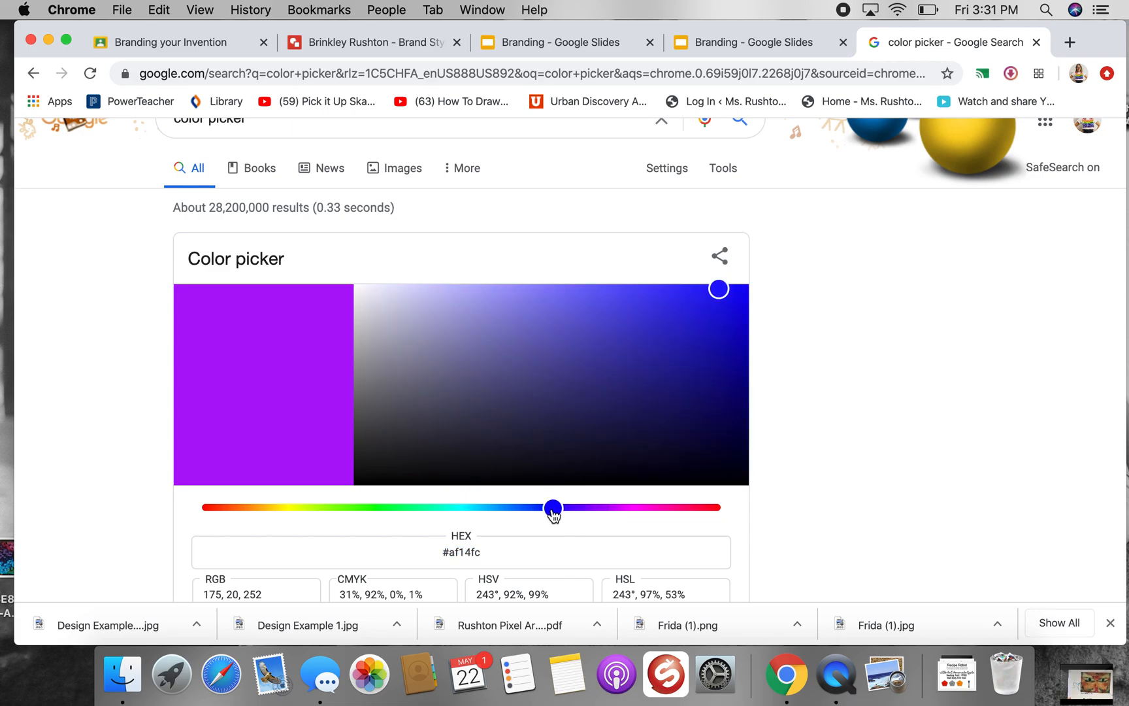
pyautogui.click(374, 367)
pyautogui.click(367, 339)
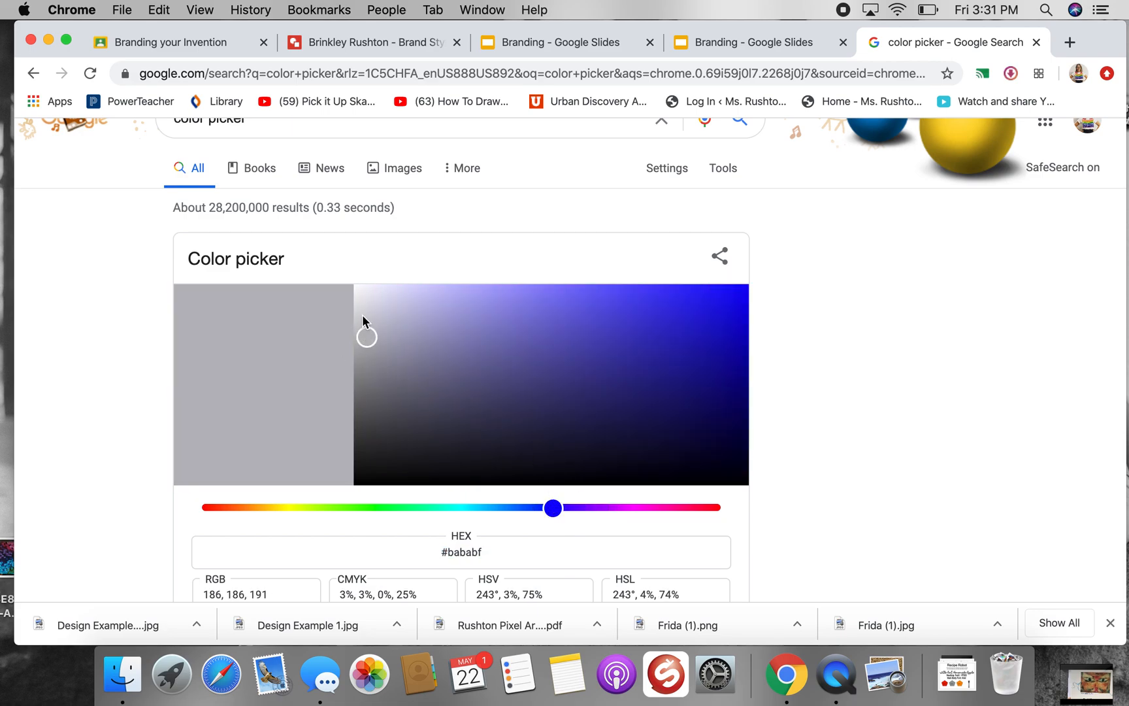
pyautogui.click(362, 315)
pyautogui.click(363, 330)
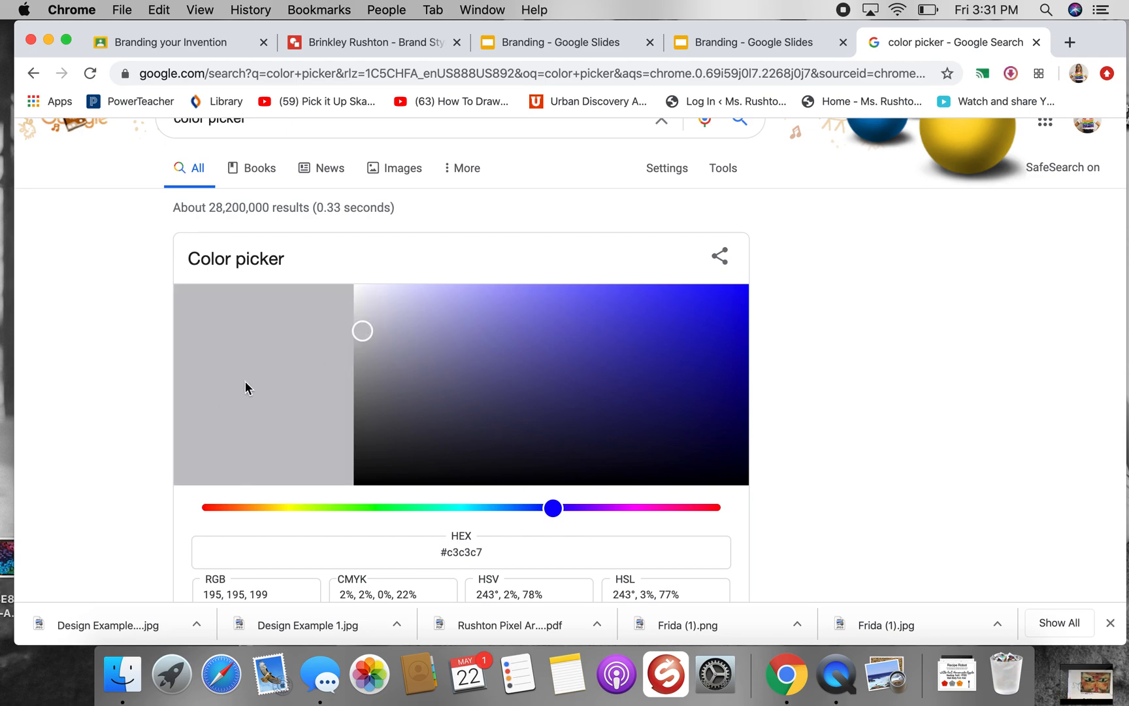
pyautogui.moveTo(486, 552); pyautogui.dragTo(447, 550)
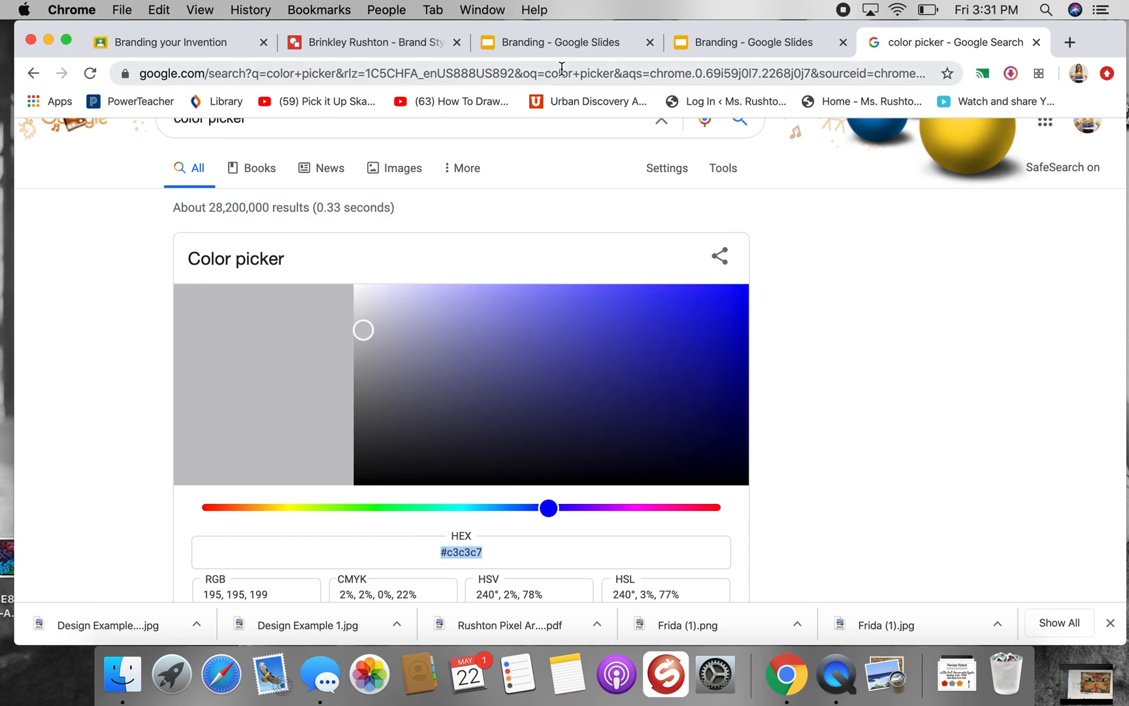
# Return to the brand style drawing and change the third color box's shape to a cloud
pyautogui.click(371, 41)
pyautogui.click(625, 487)
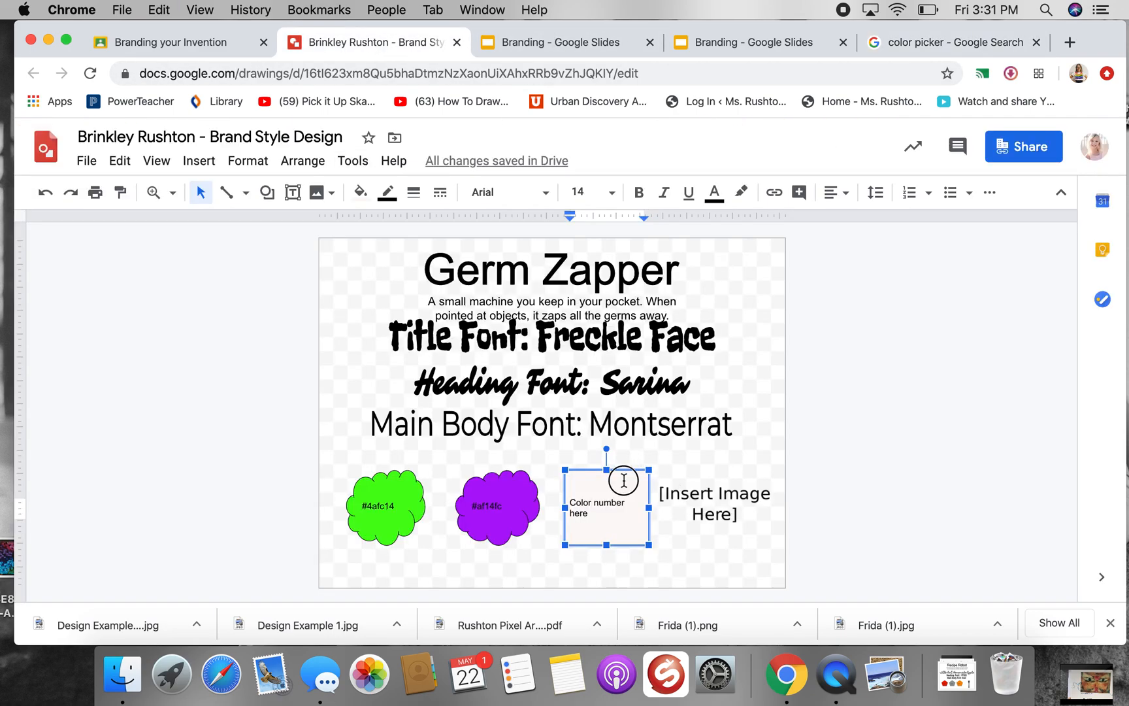
pyautogui.rightClick(625, 487)
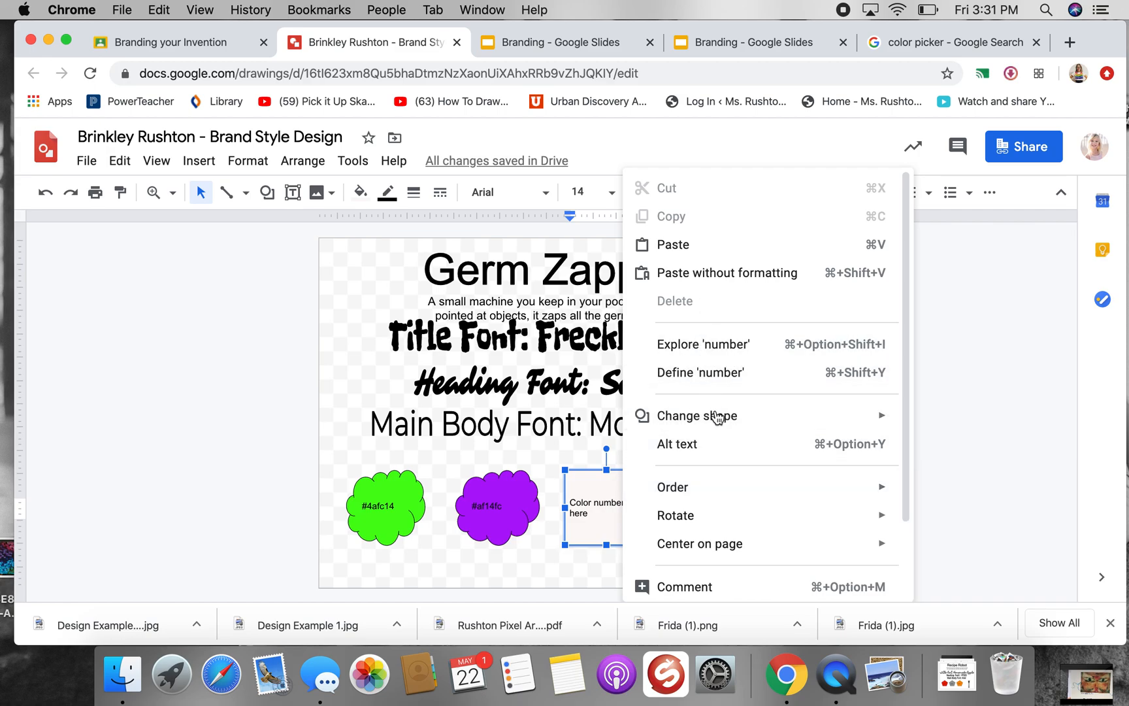
pyautogui.moveTo(719, 416)
pyautogui.moveTo(954, 421)
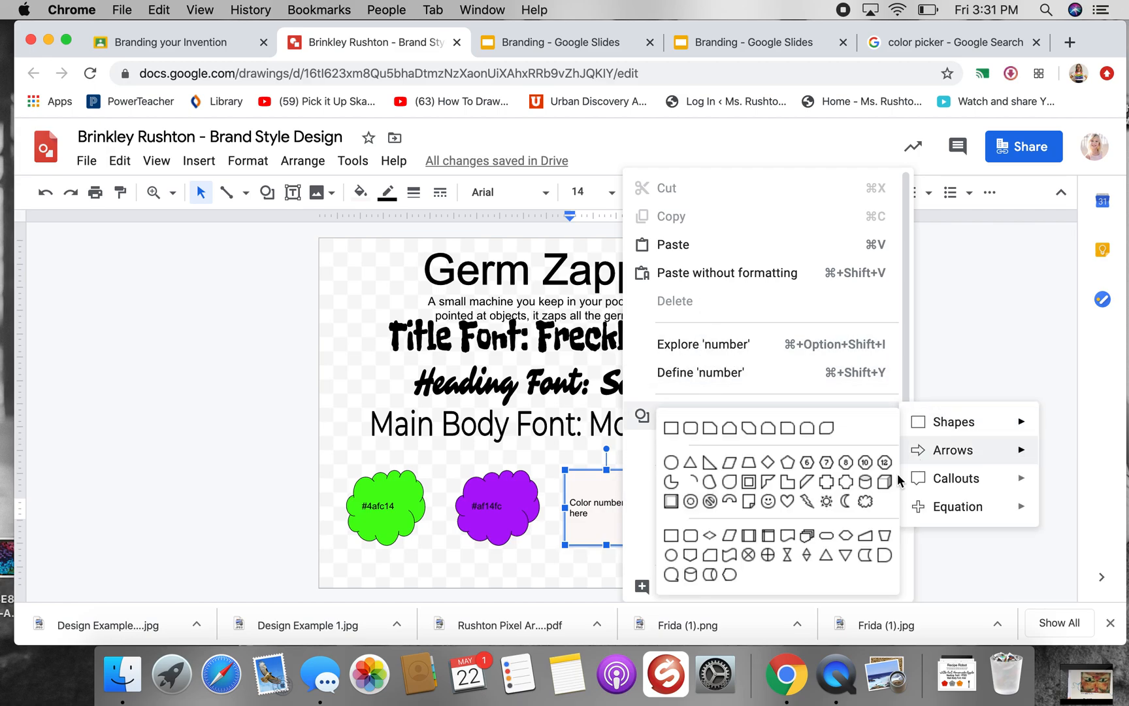
pyautogui.click(867, 500)
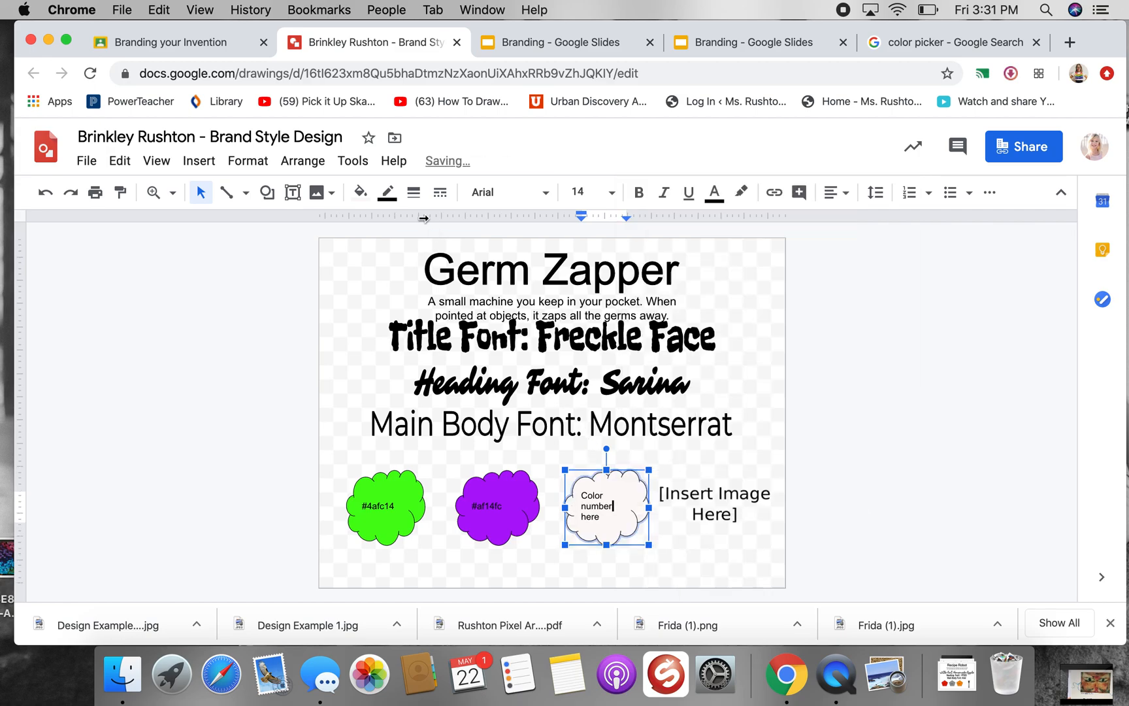
# Fill the third cloud with the custom color #c3c3c7 and replace its placeholder text with "#c3c3c7"
pyautogui.click(360, 192)
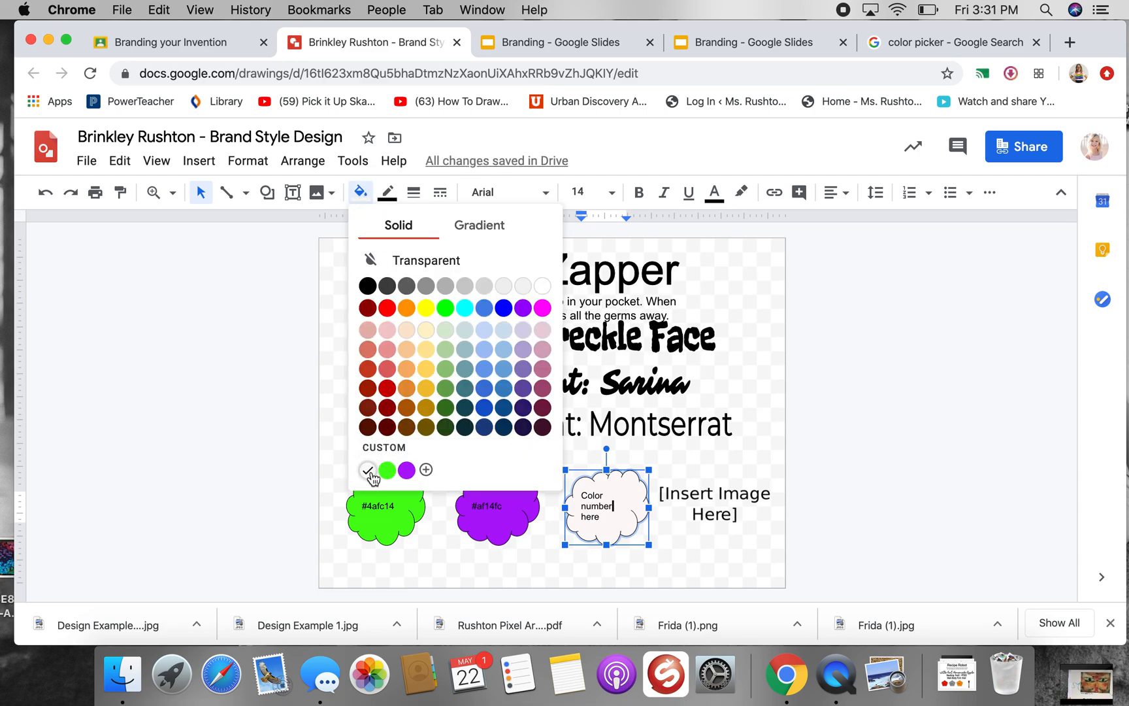
pyautogui.click(427, 469)
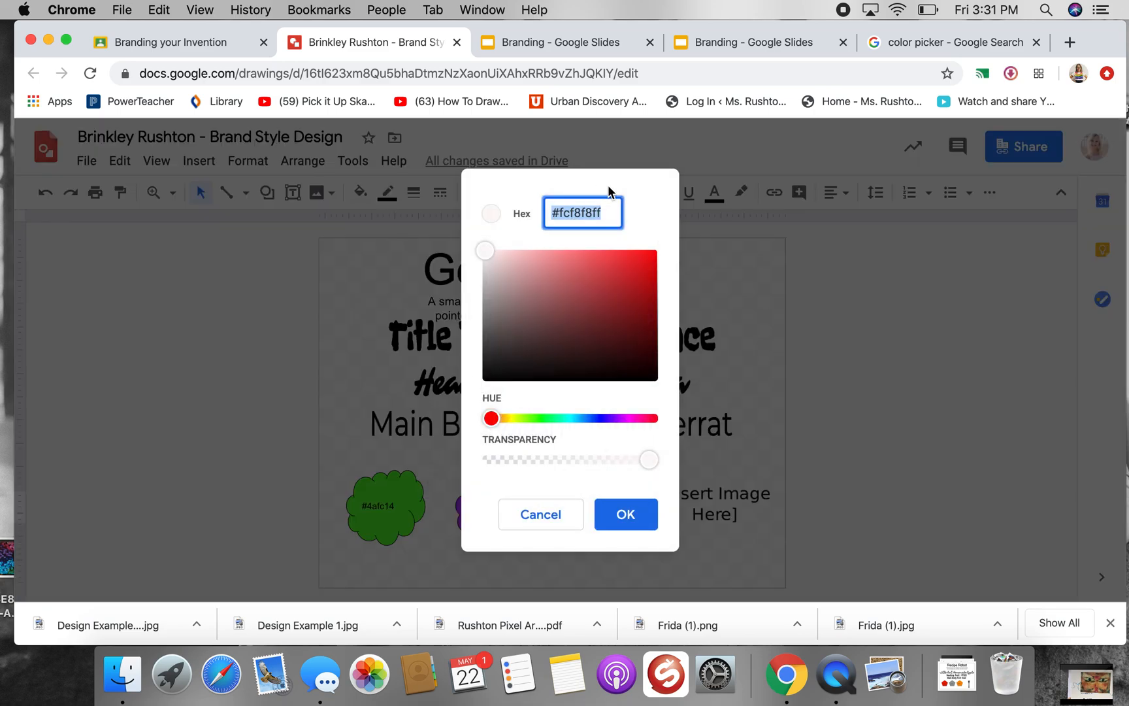
pyautogui.press('super+v')
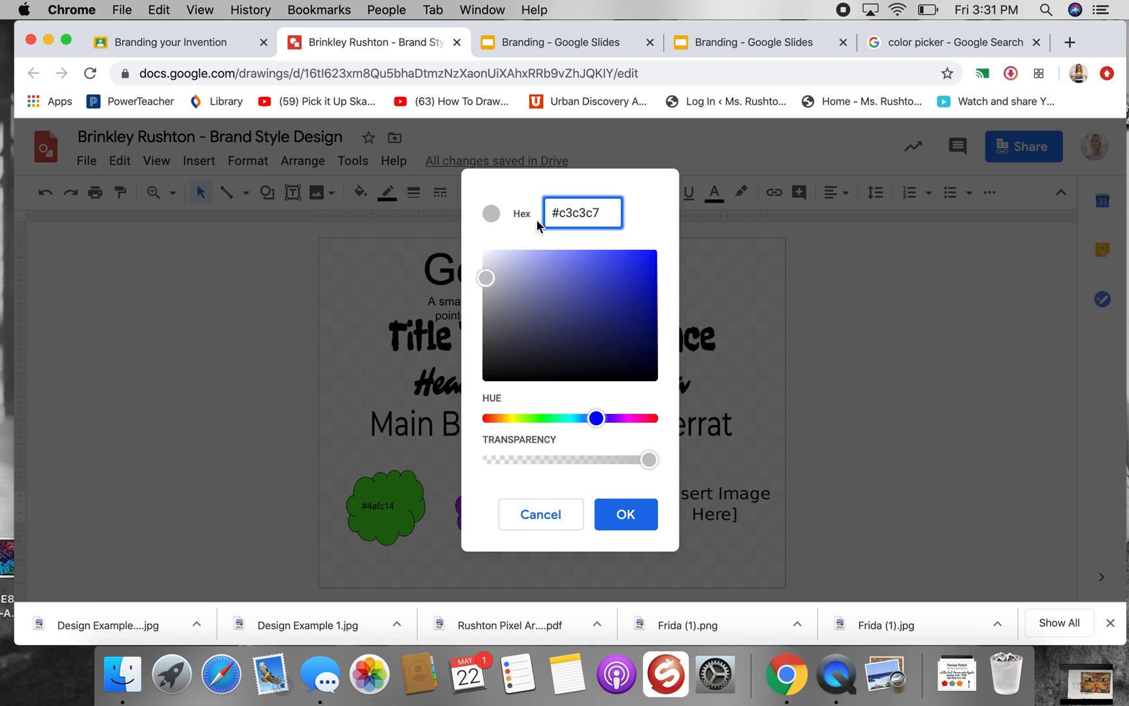
pyautogui.click(626, 515)
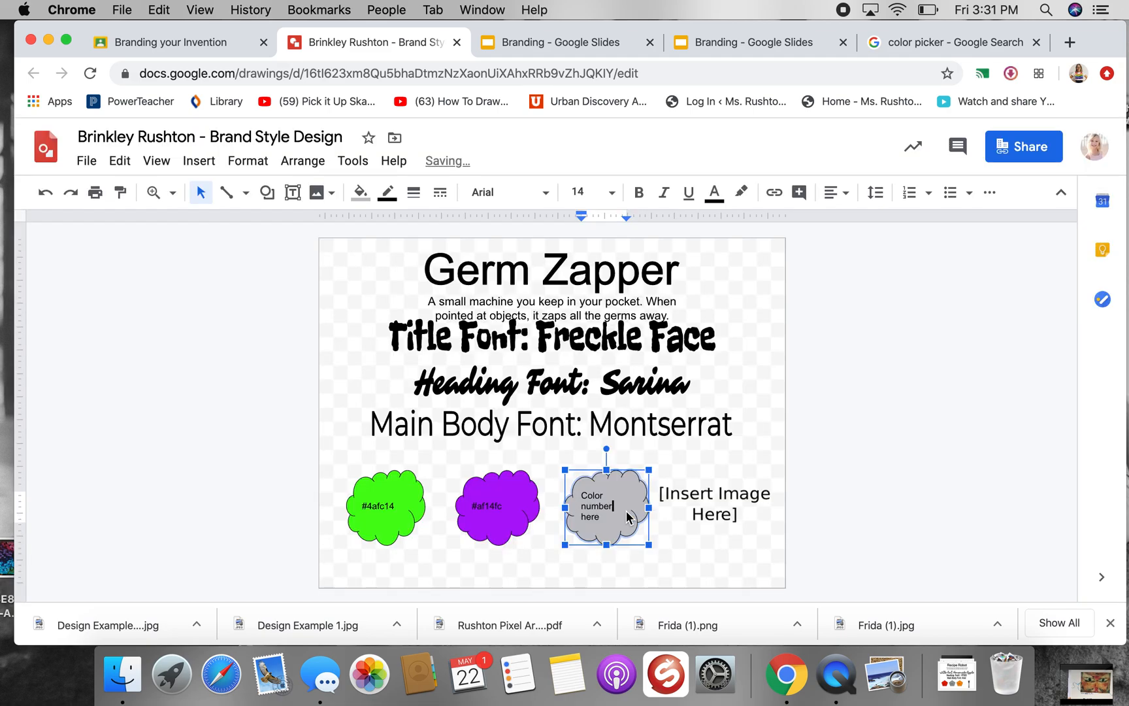
pyautogui.moveTo(606, 518); pyautogui.dragTo(582, 495)
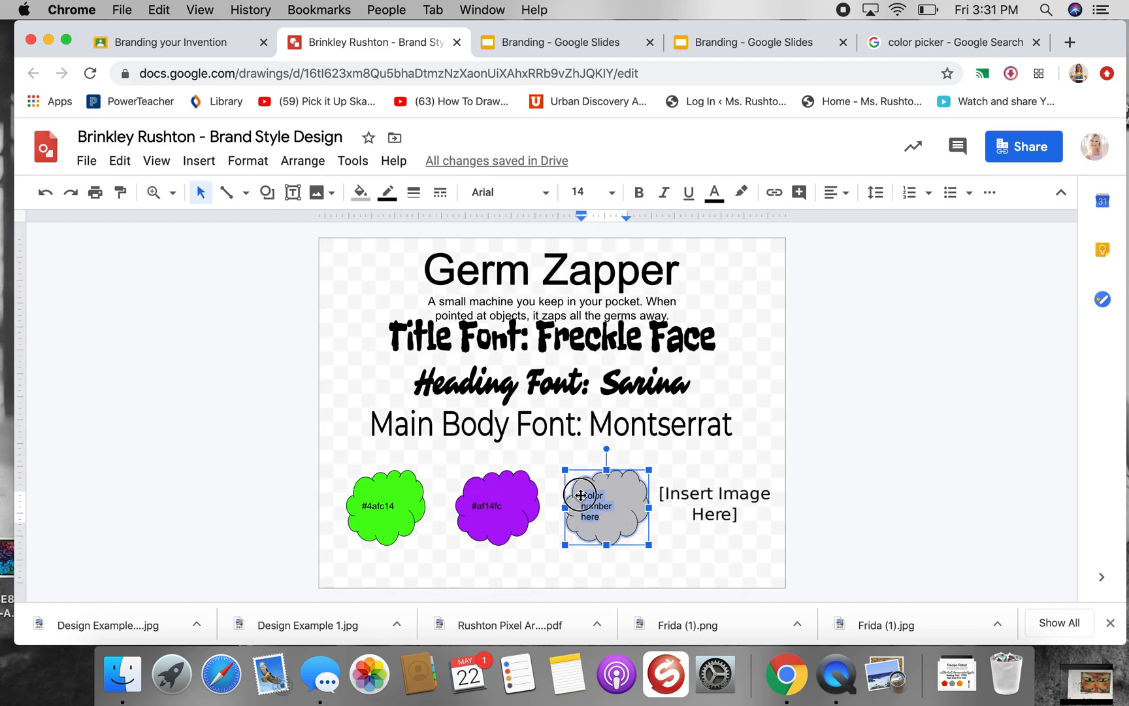
pyautogui.write('#c3c3c7')
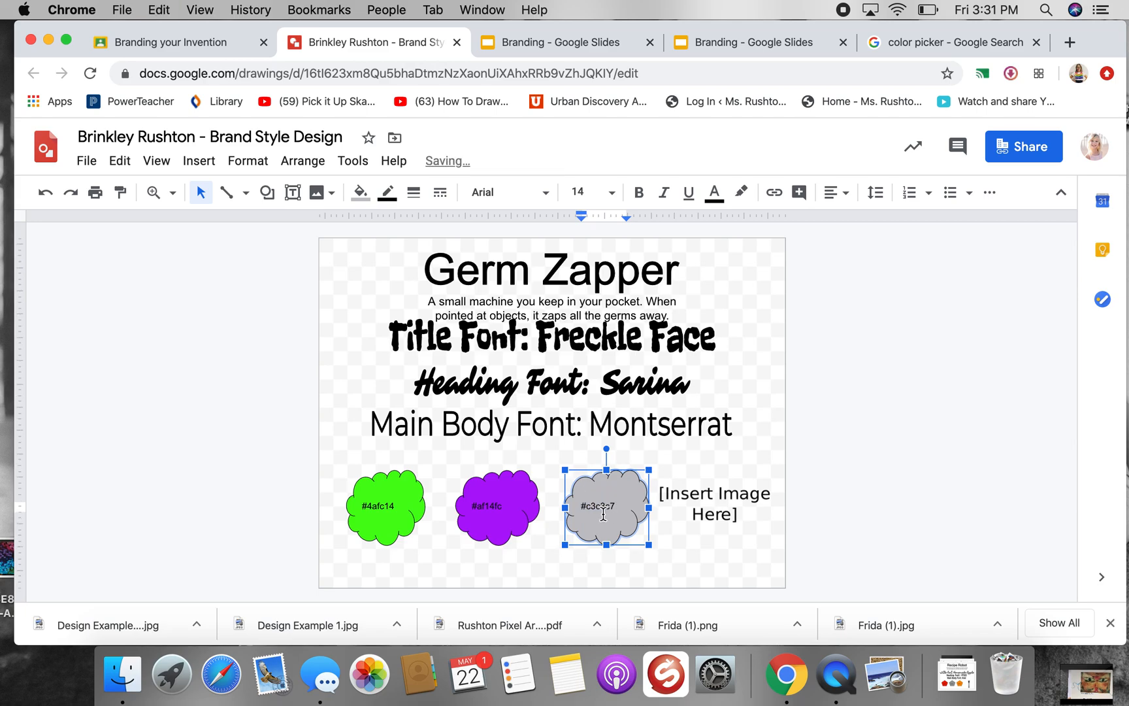
# Start replacing the "[Insert Image Here]" placeholder with a web image, searching for "lightning bolt"
pyautogui.click(661, 551)
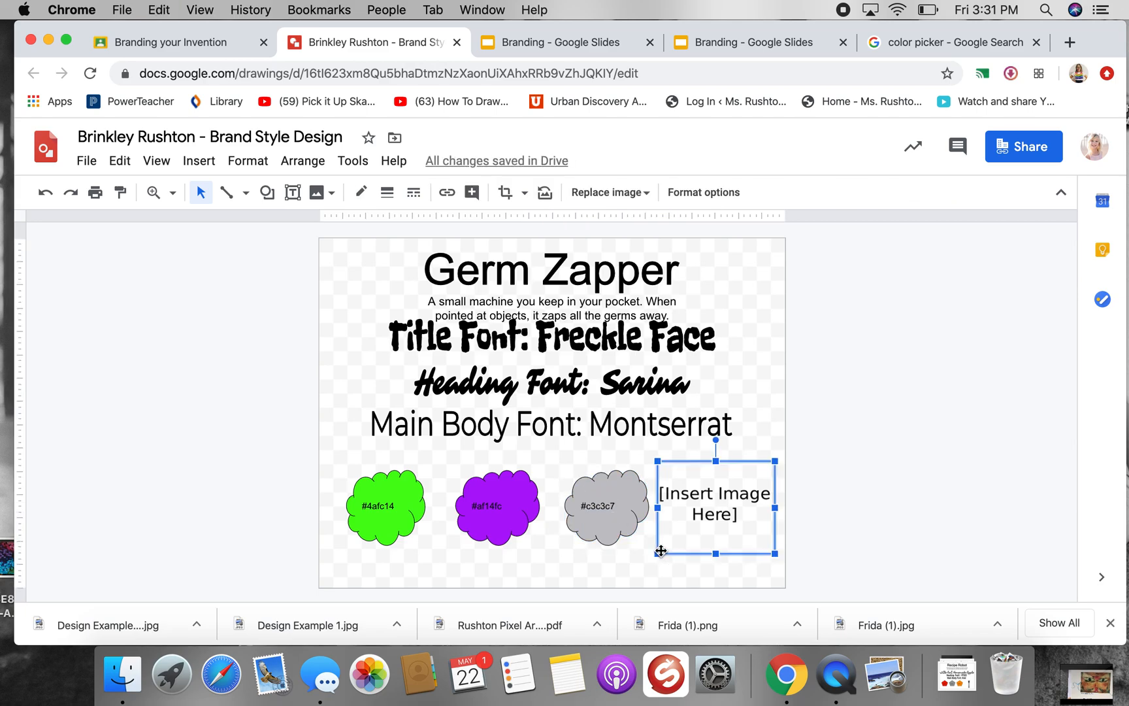
pyautogui.rightClick(733, 494)
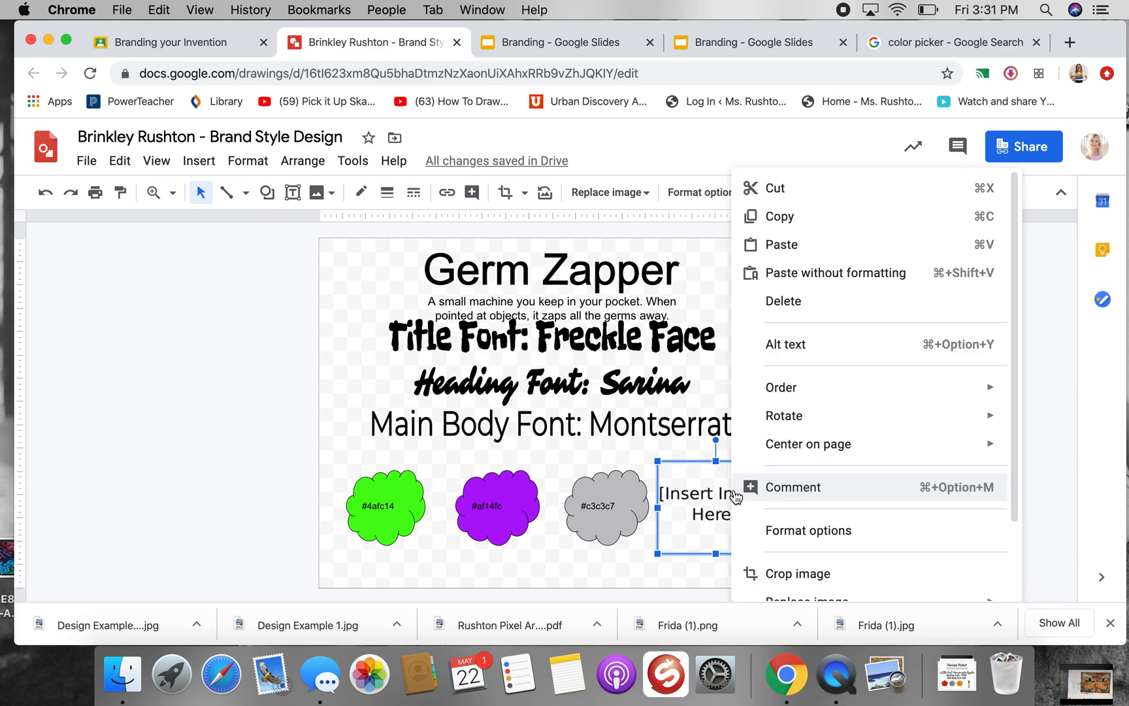
pyautogui.scroll(-2, 792, 509)
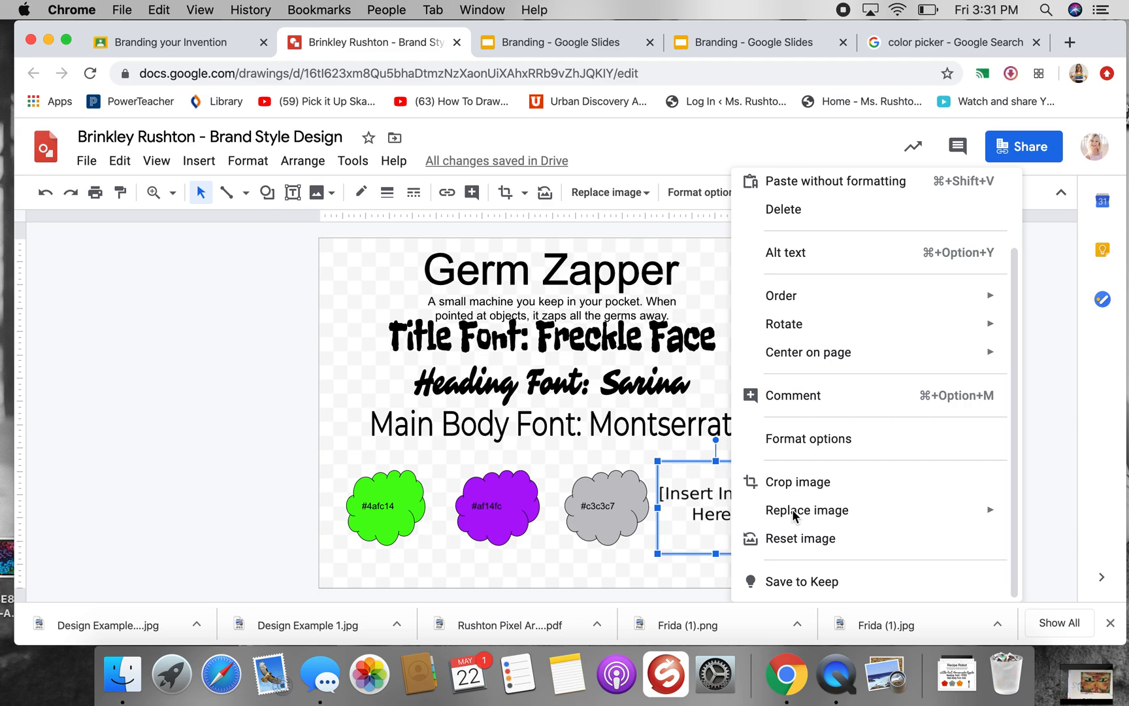
pyautogui.moveTo(794, 511)
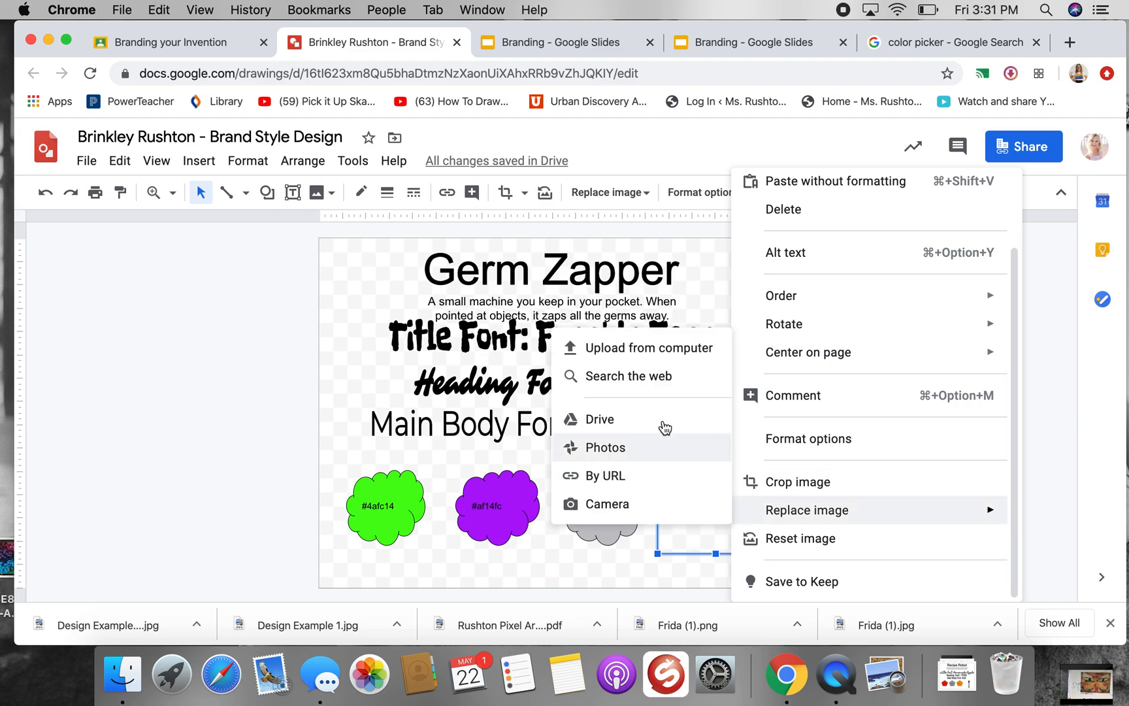
pyautogui.click(637, 377)
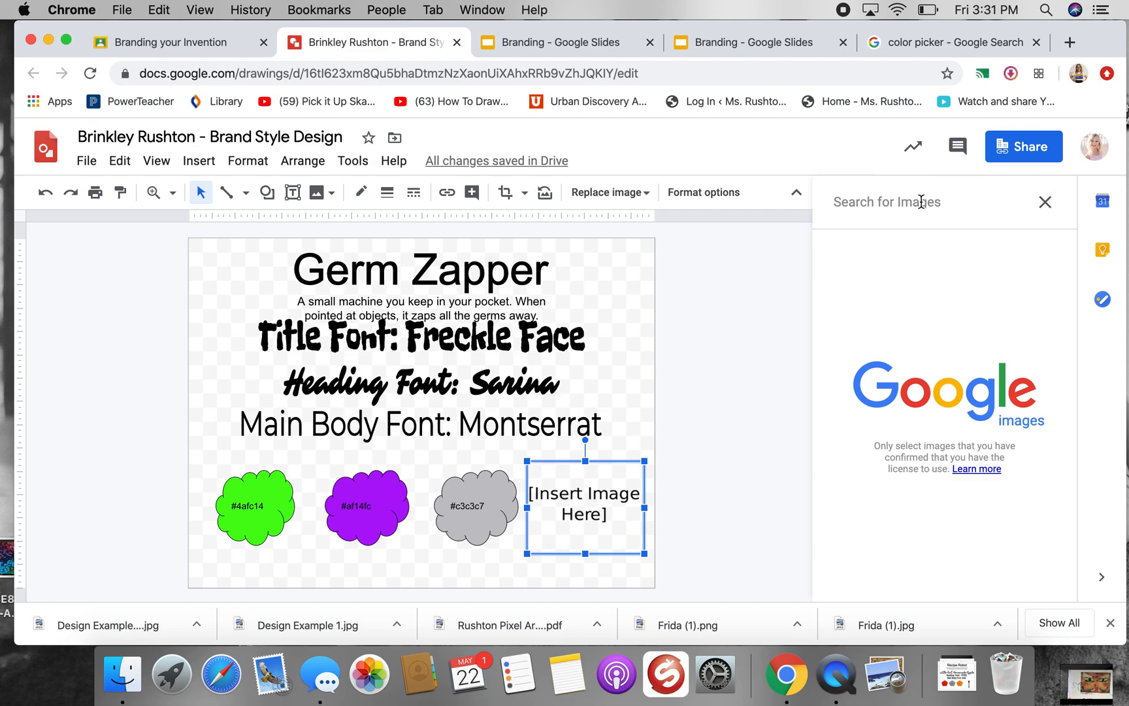
pyautogui.write('light')
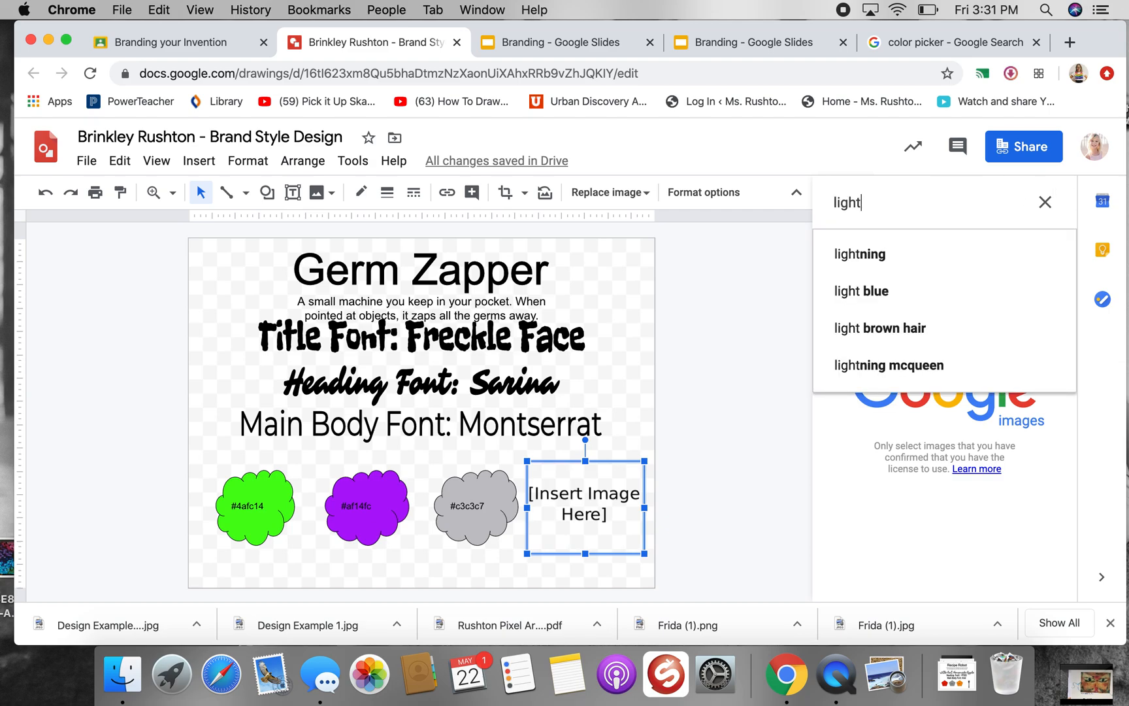
pyautogui.write('ning ')
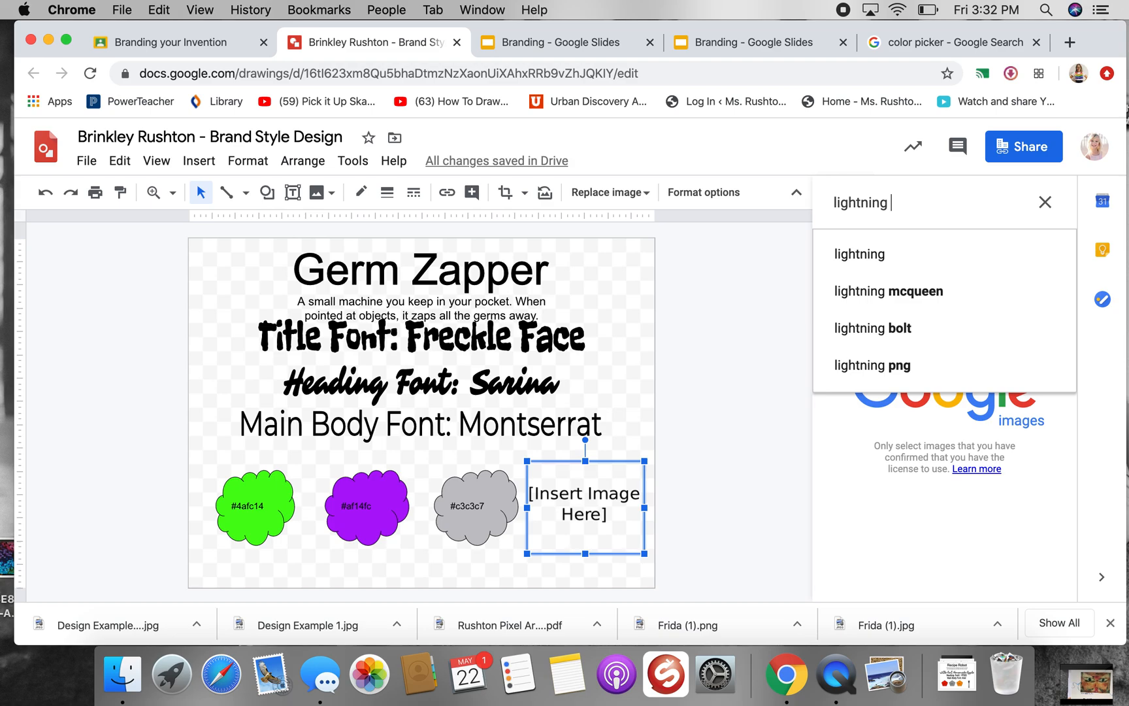
pyautogui.write('bolt')
pyautogui.press('Return')
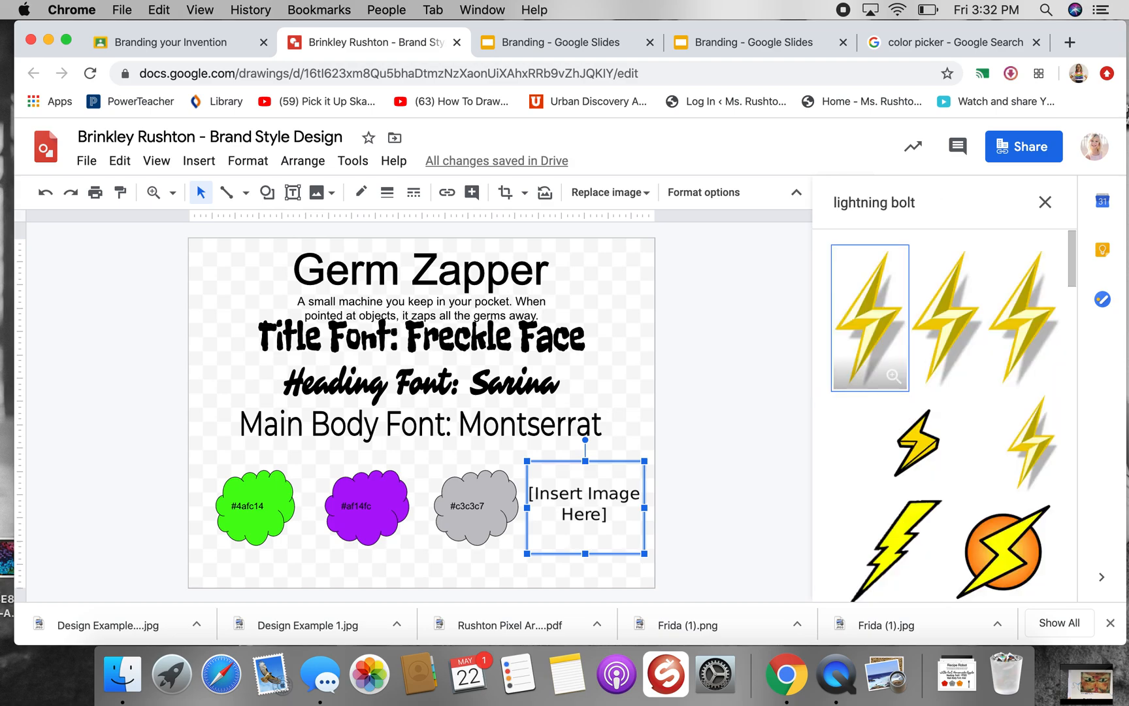
# Replace the image placeholder with the small yellow lightning bolt that has a thick black outline, and deselect it
pyautogui.click(934, 444)
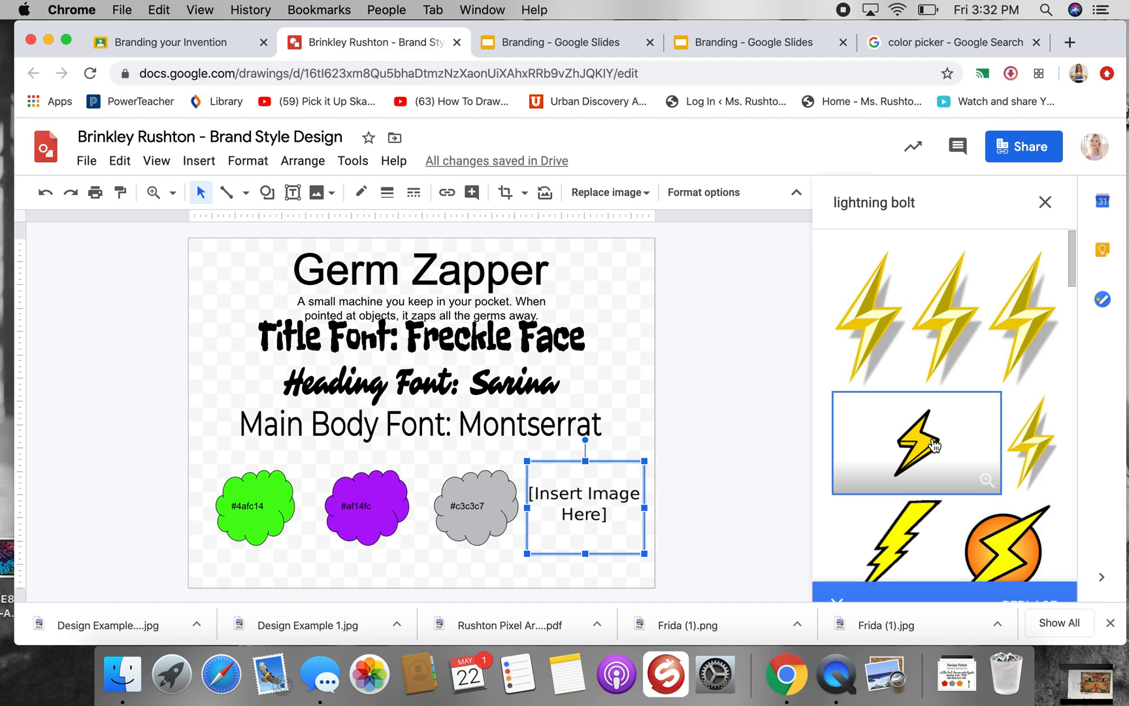
pyautogui.click(1029, 580)
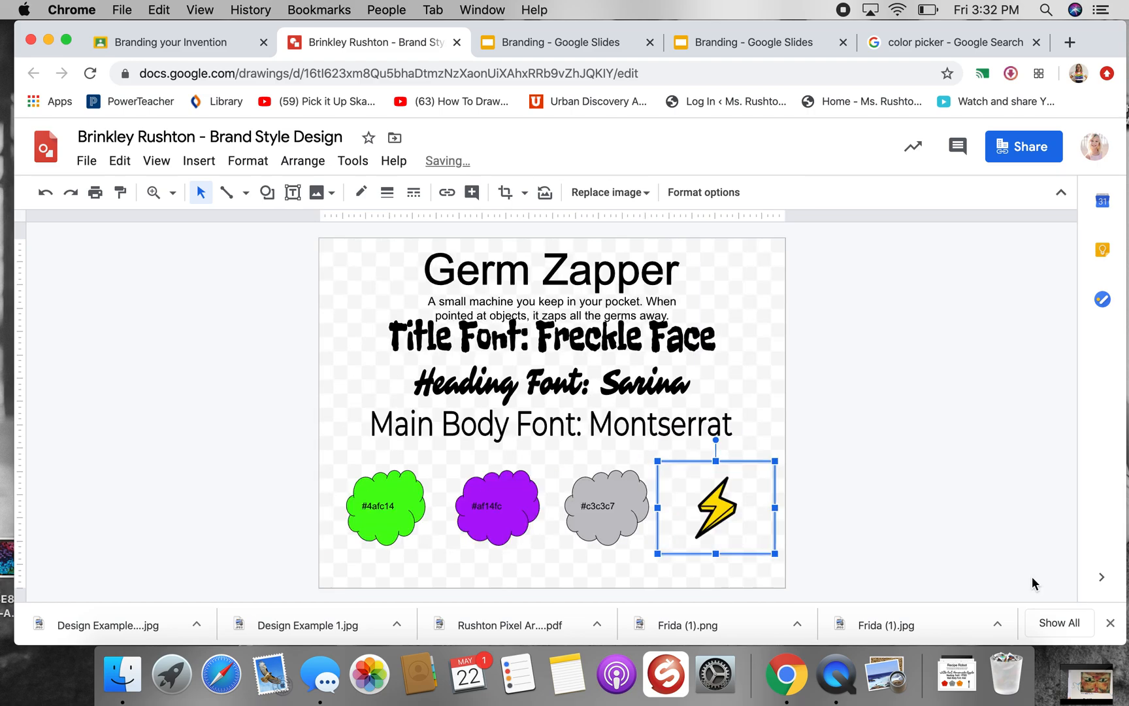
pyautogui.click(118, 396)
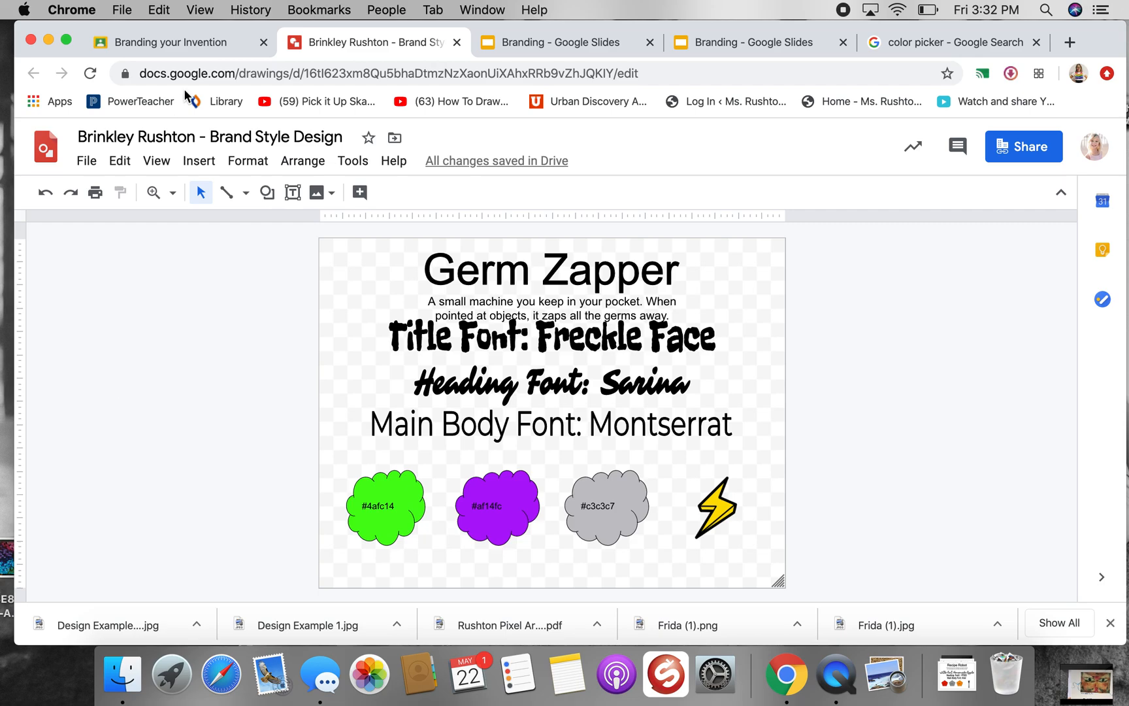
# Switch to Google Classroom and turn in the brand style drawing for the "Branding your Invention" assignment
pyautogui.click(150, 45)
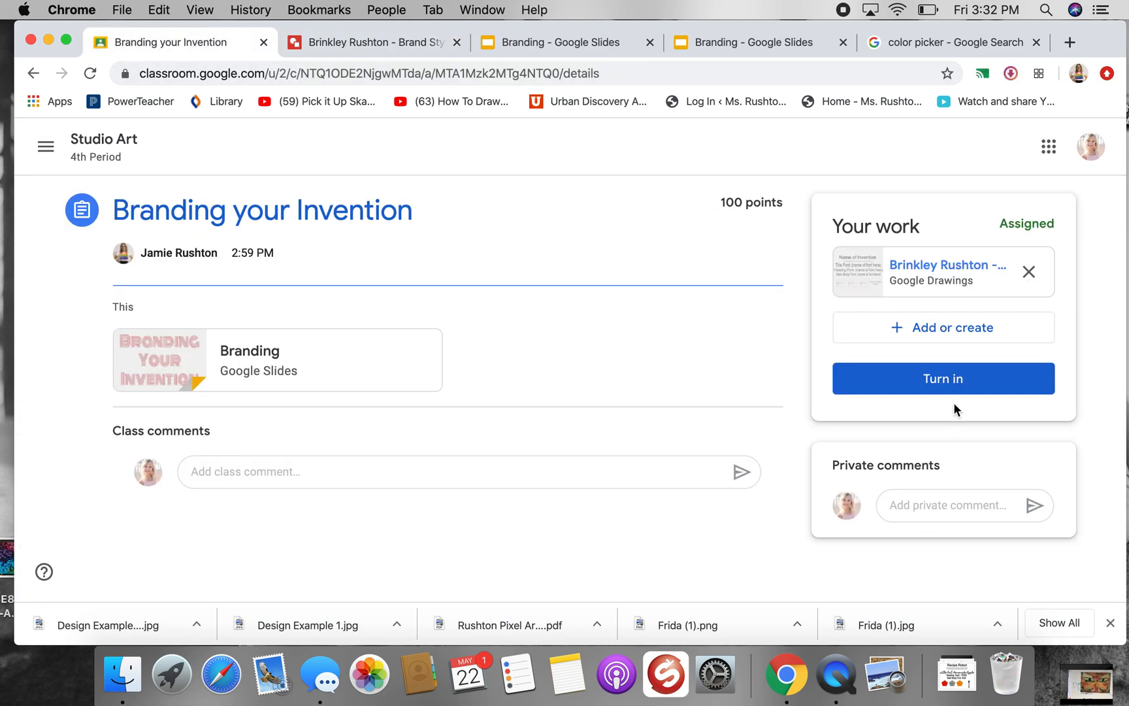
pyautogui.click(954, 382)
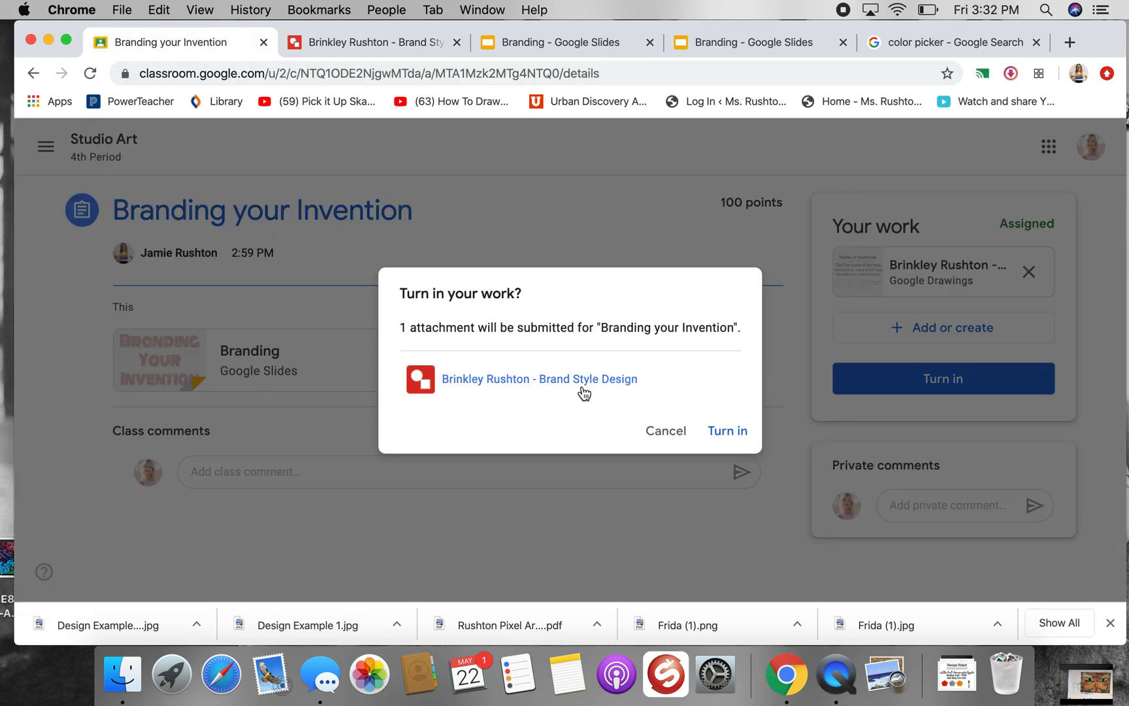
pyautogui.click(726, 430)
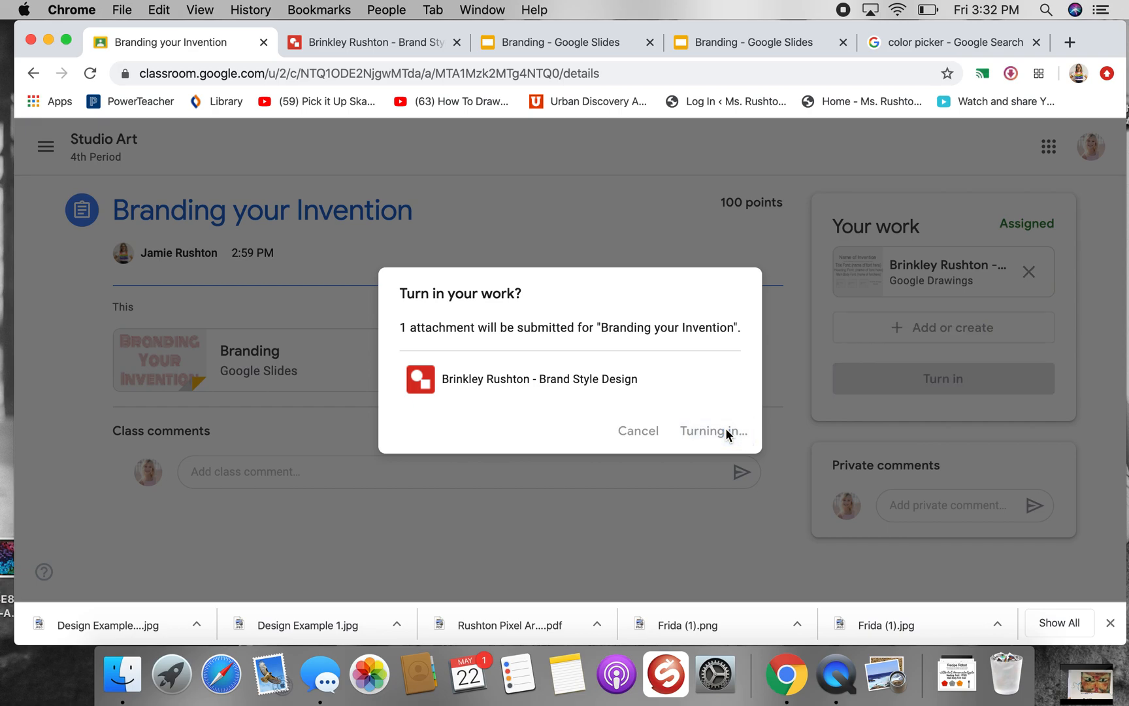